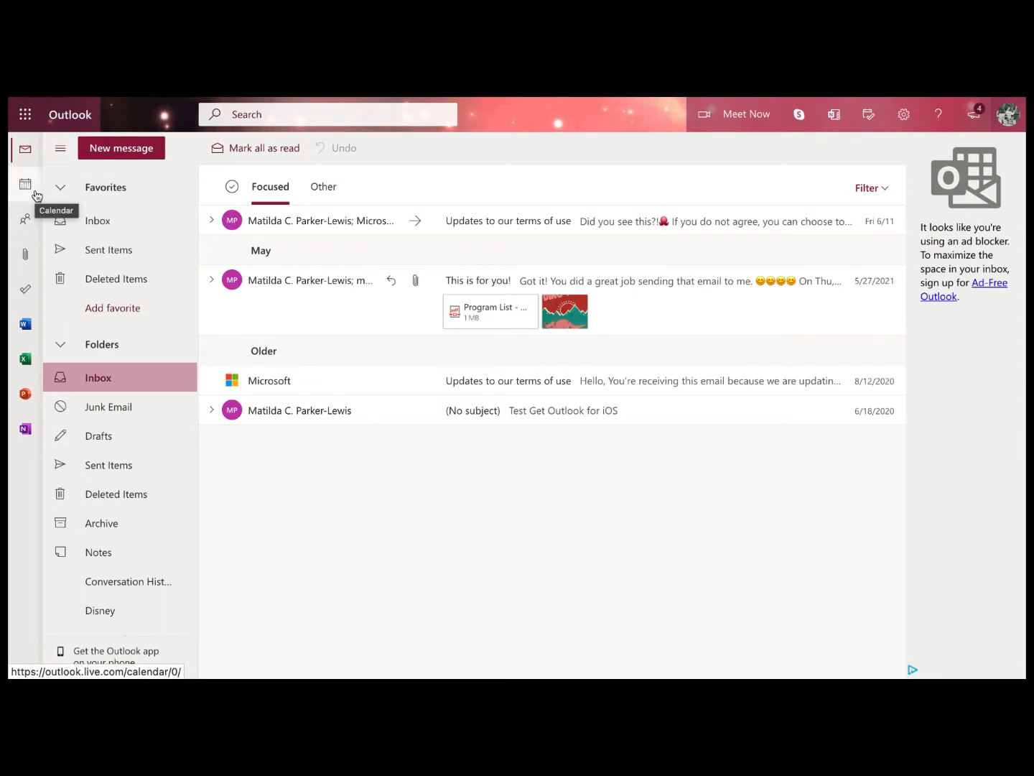
Switch from the mailbox to the Calendar app.
{"action": "left_click", "coordinate": [26, 115]}
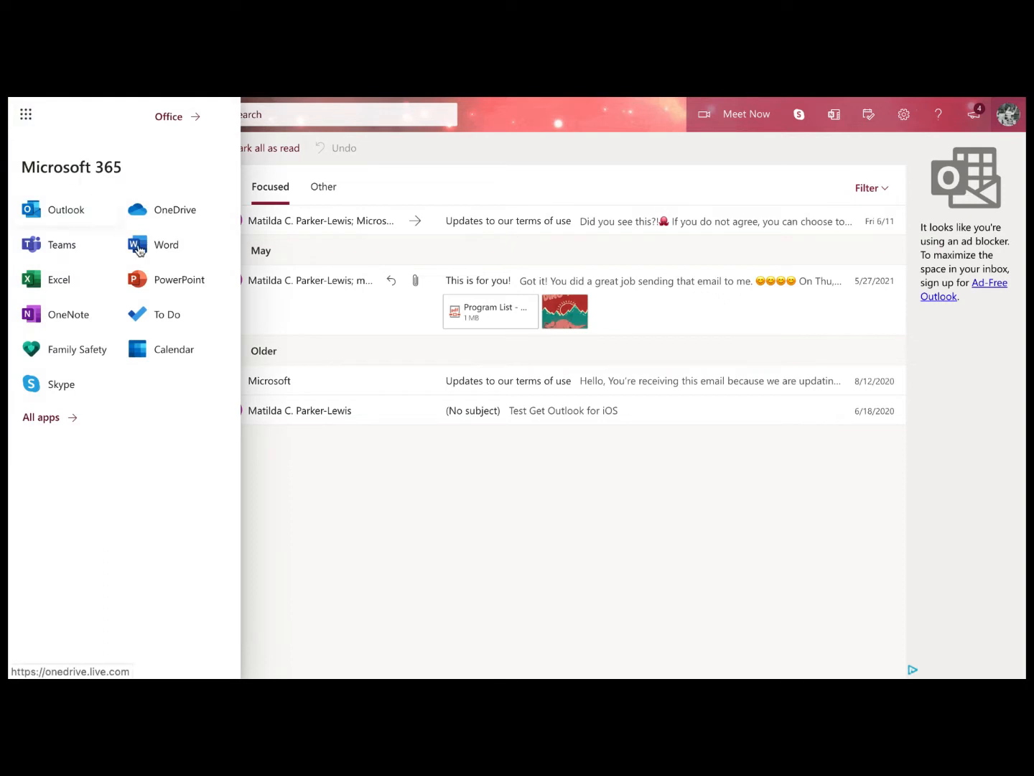
{"action": "left_click", "coordinate": [188, 353]}
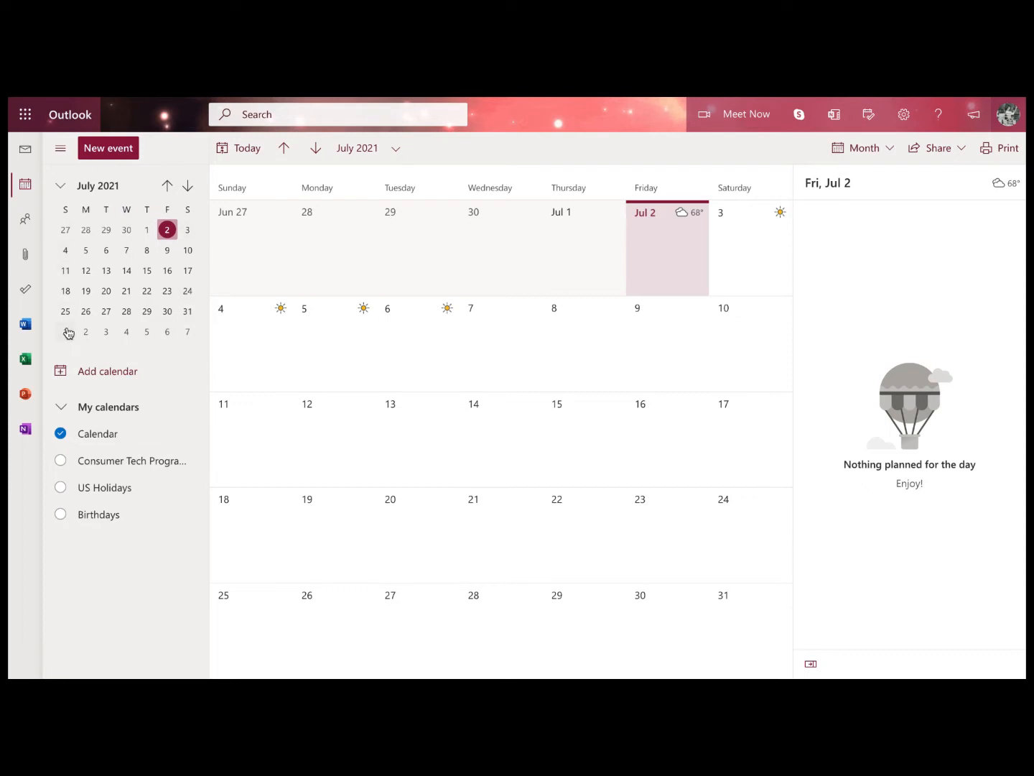
Collapse and restore the calendar's navigation pane twice.
{"action": "left_click", "coordinate": [61, 152]}
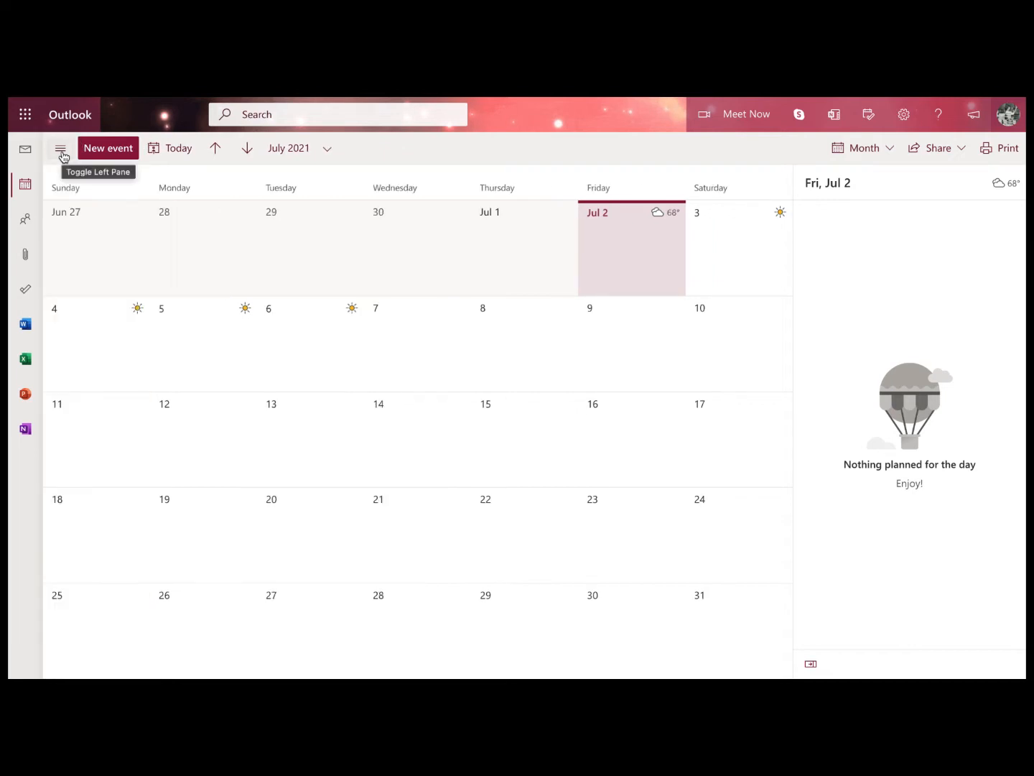
{"action": "left_click", "coordinate": [61, 151]}
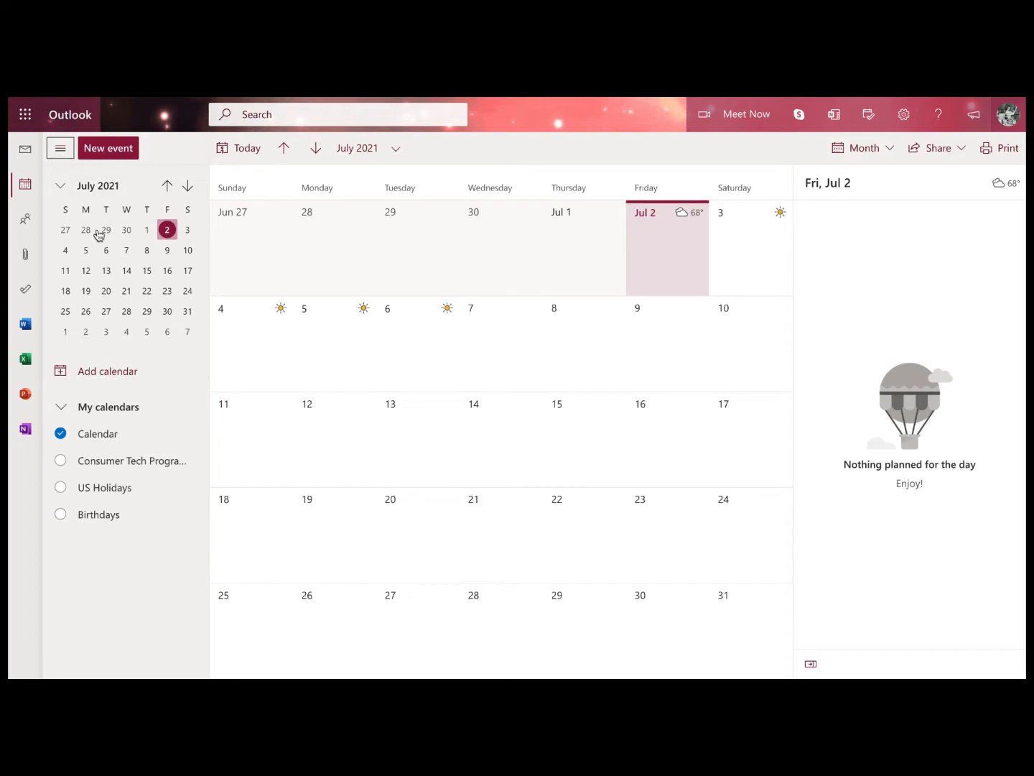
{"action": "left_click", "coordinate": [62, 154]}
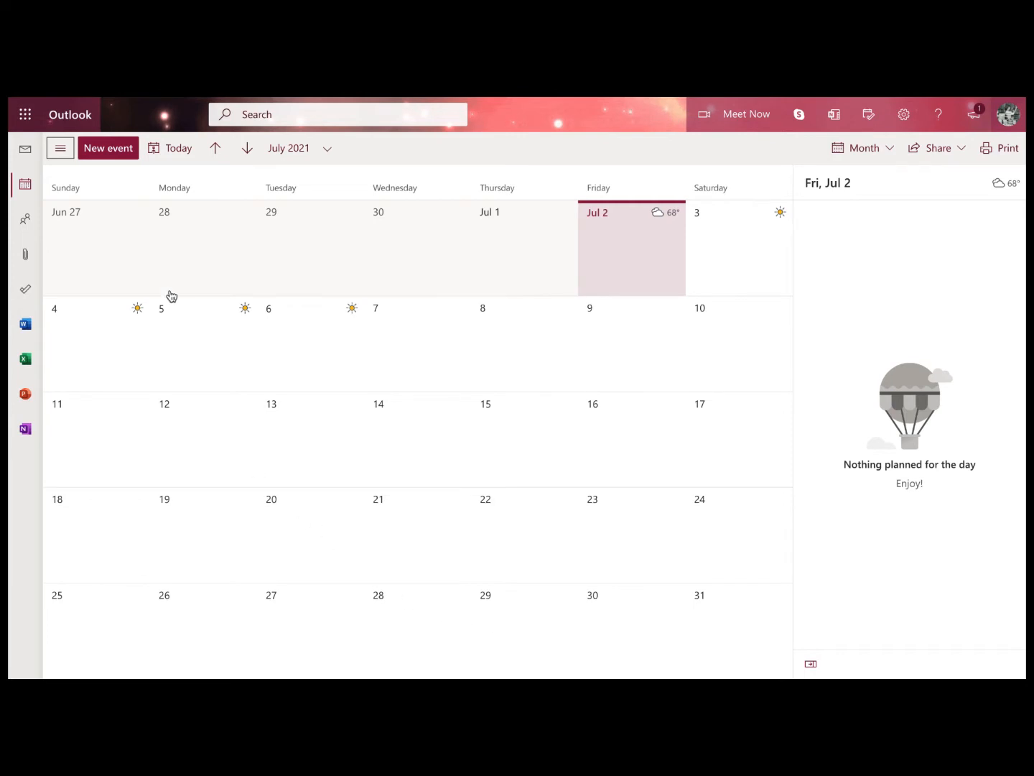
{"action": "left_click", "coordinate": [61, 149]}
Advance the mini calendar to December 2021 and show December 8 in the month view.
{"action": "left_click", "coordinate": [188, 191]}
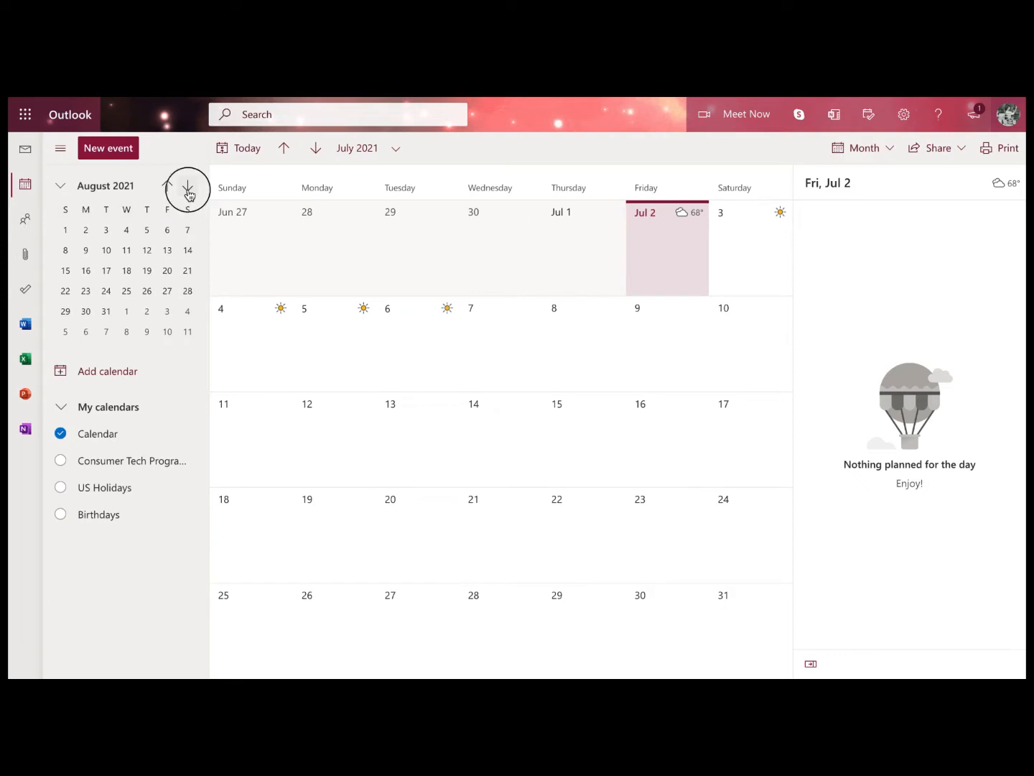
{"action": "left_click", "coordinate": [188, 190]}
{"action": "left_click", "coordinate": [189, 191]}
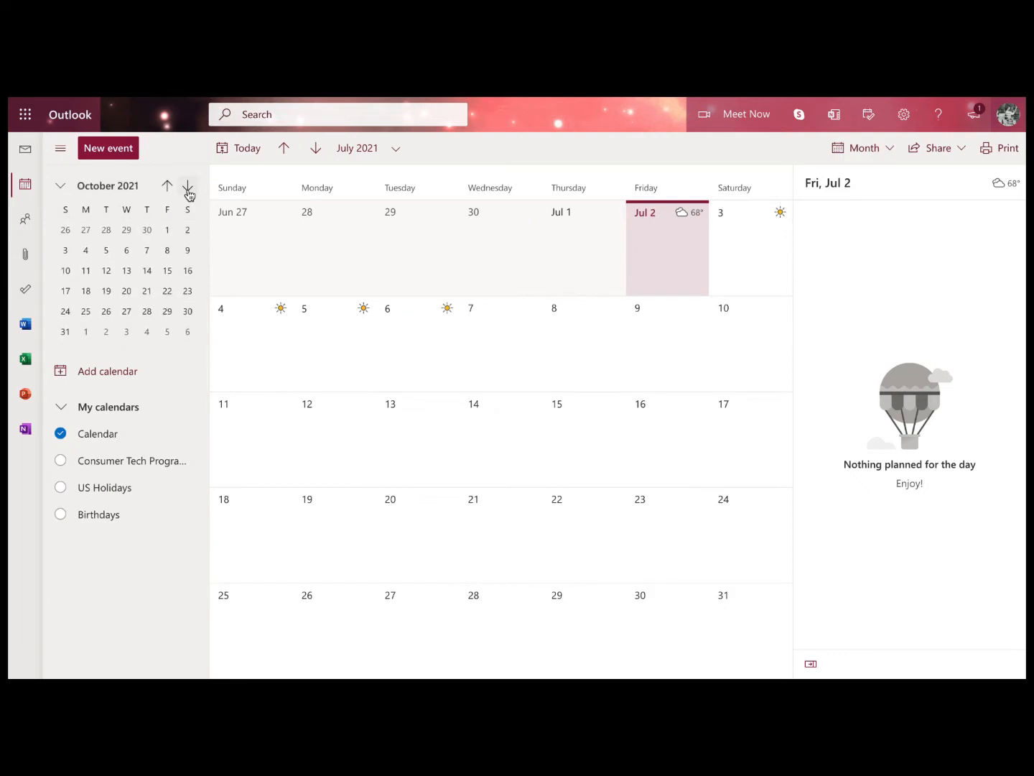
{"action": "left_click", "coordinate": [188, 190]}
{"action": "left_click", "coordinate": [189, 191]}
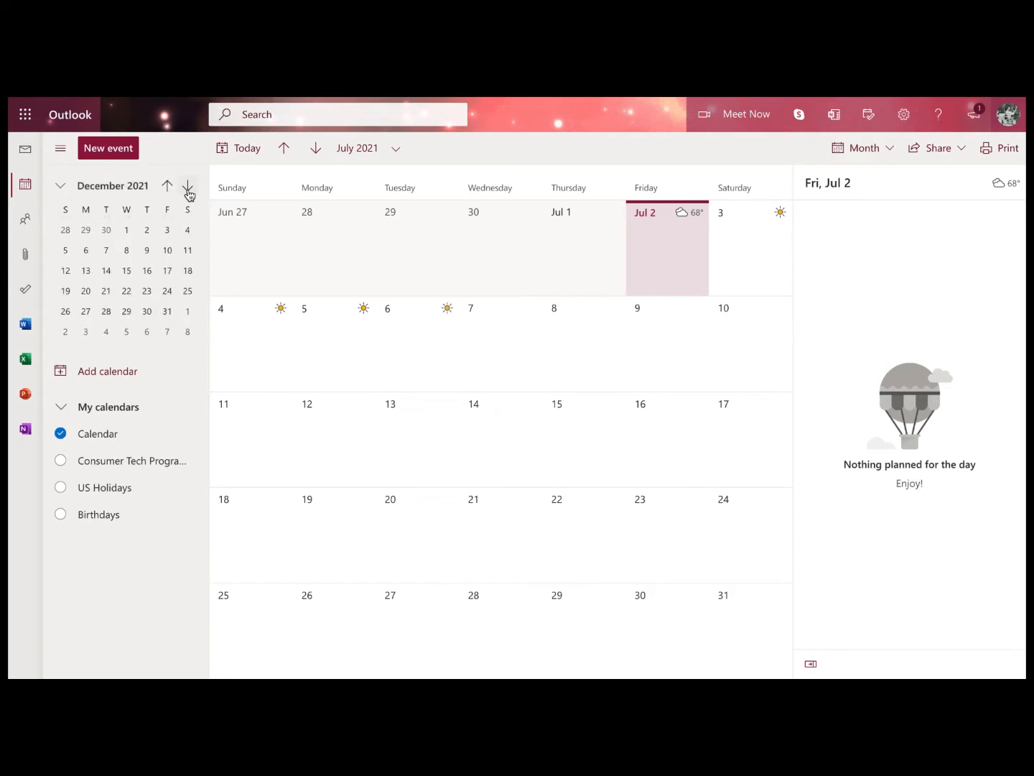
{"action": "left_click", "coordinate": [127, 252]}
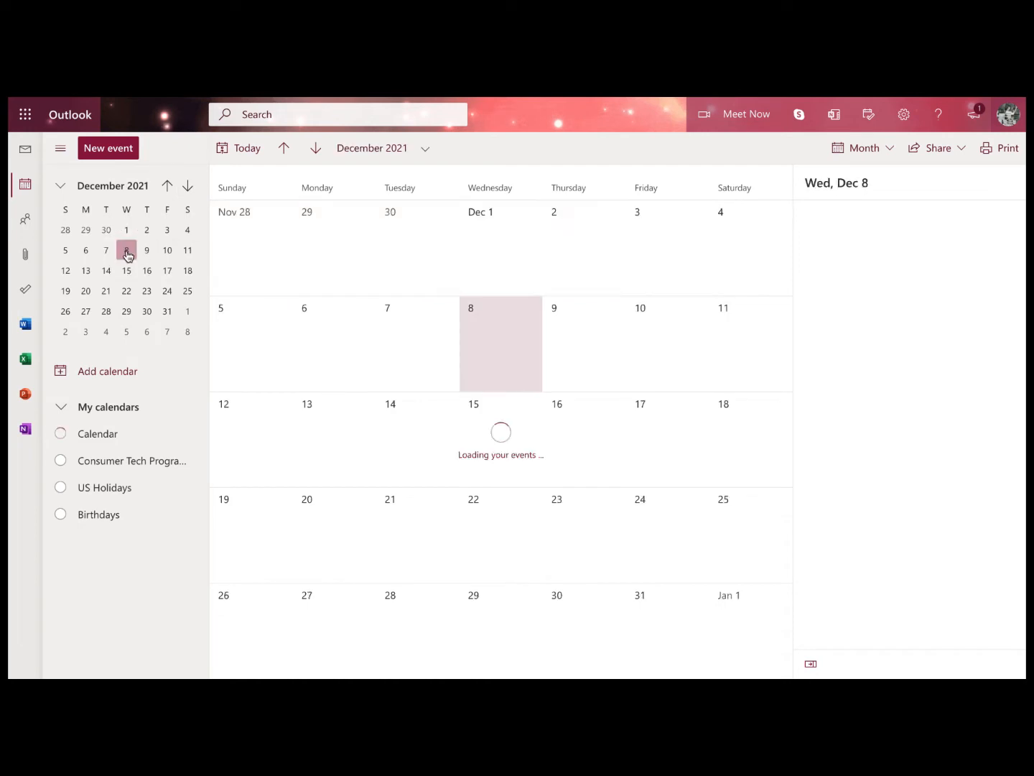
Use the mini calendar's year overview to go to June 2025 and select June 8.
{"action": "left_click", "coordinate": [116, 185]}
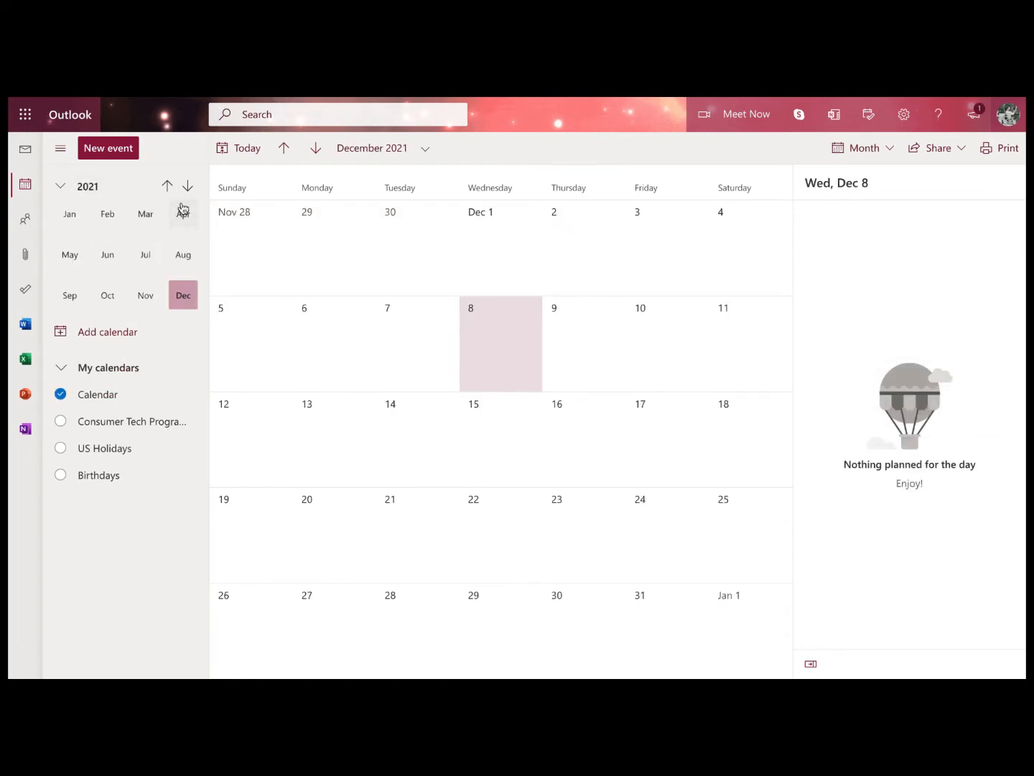
{"action": "left_click", "coordinate": [184, 193]}
{"action": "left_click", "coordinate": [184, 194]}
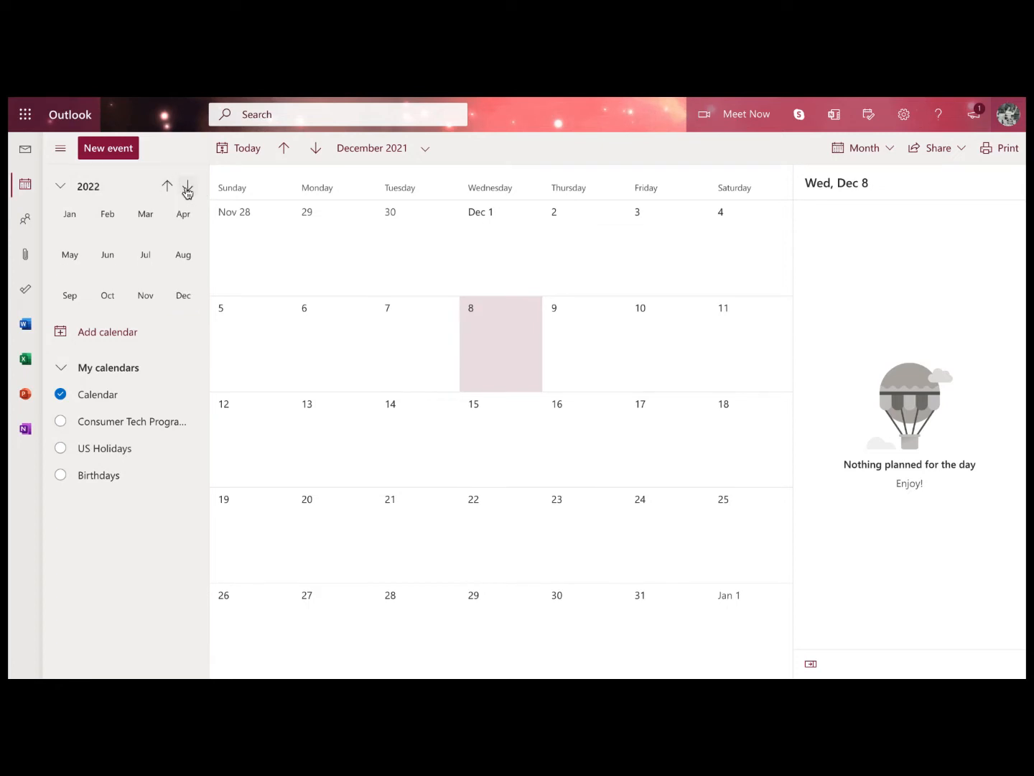
{"action": "left_click", "coordinate": [184, 195]}
{"action": "left_click", "coordinate": [185, 194]}
{"action": "left_click", "coordinate": [107, 258]}
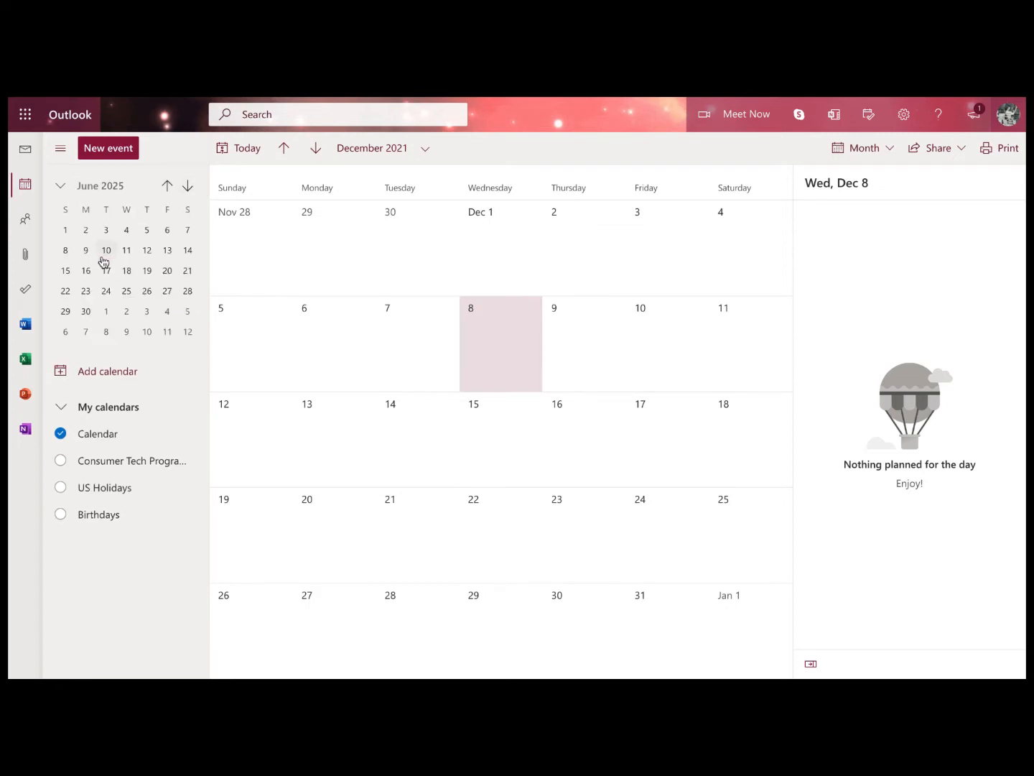
{"action": "left_click", "coordinate": [65, 251]}
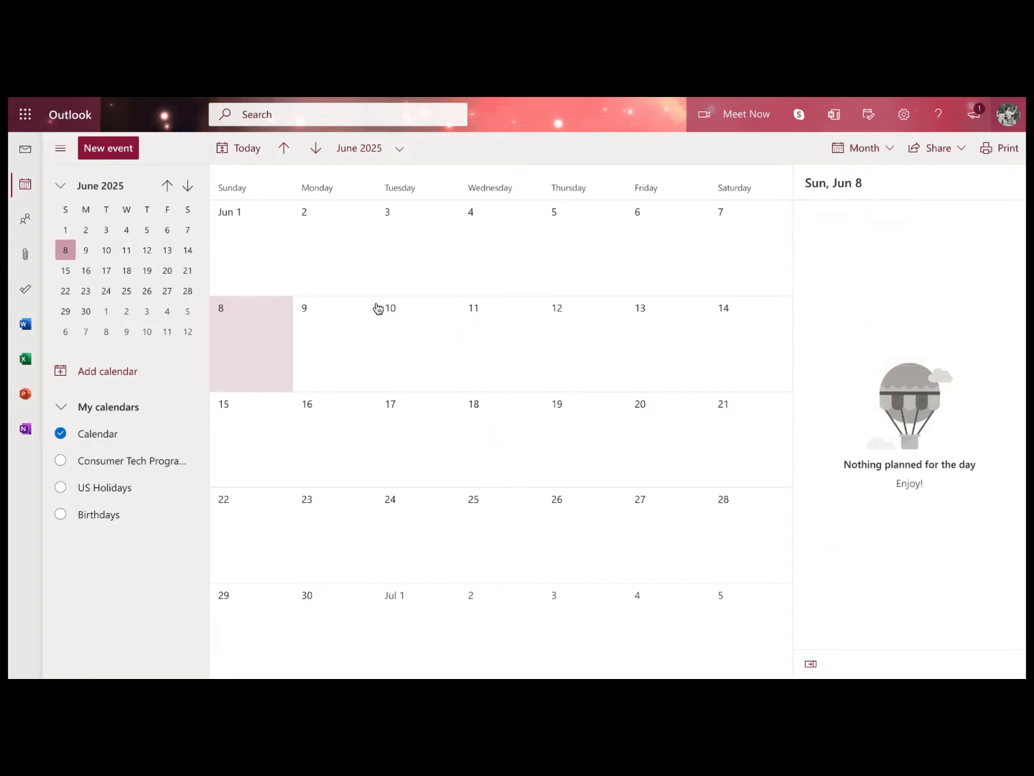
Create a blank calendar named Work Events with the pink color, saved under My calendars.
{"action": "left_click", "coordinate": [123, 377]}
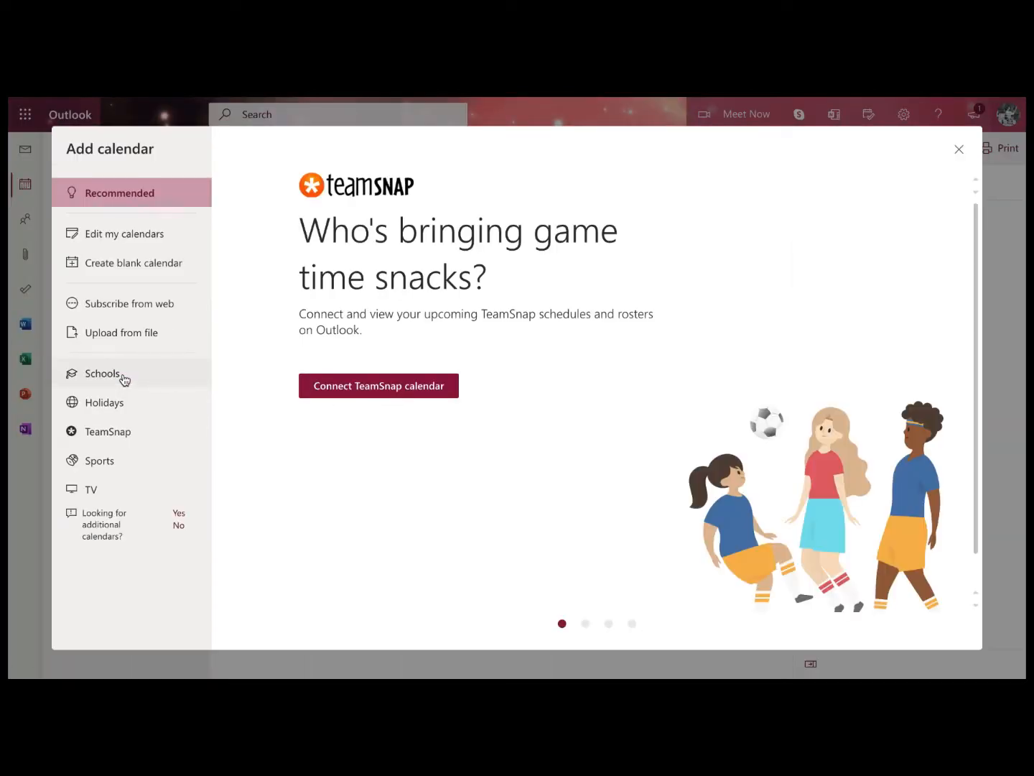
{"action": "left_click", "coordinate": [166, 268]}
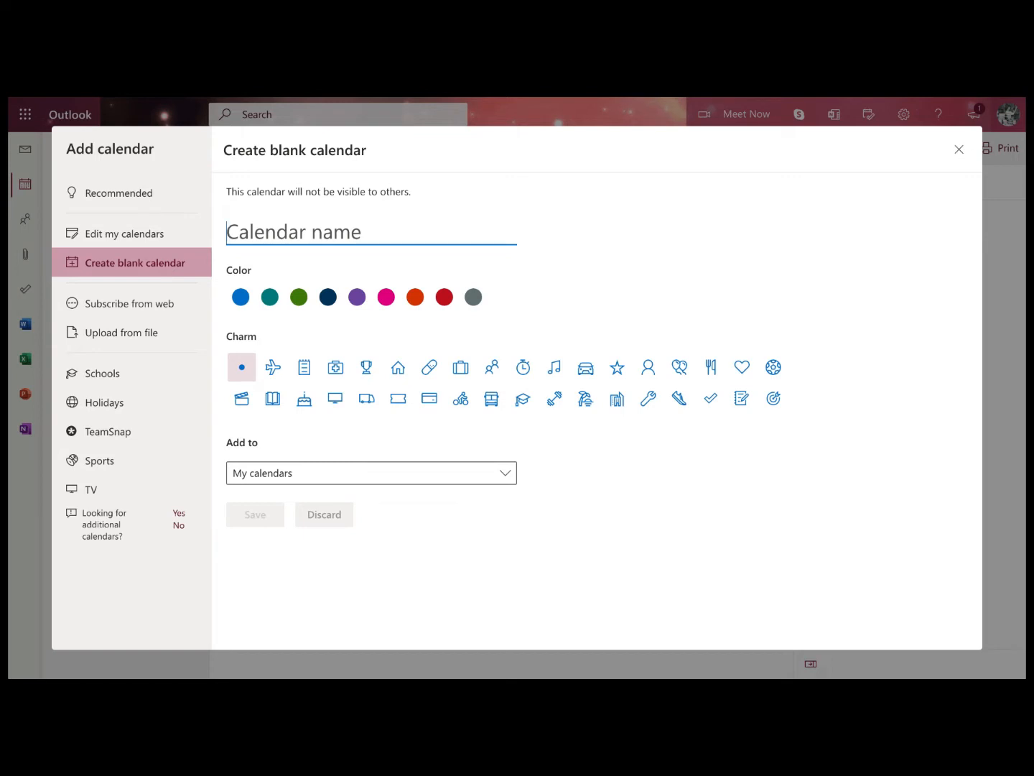
{"action": "type", "text": "Work Events"}
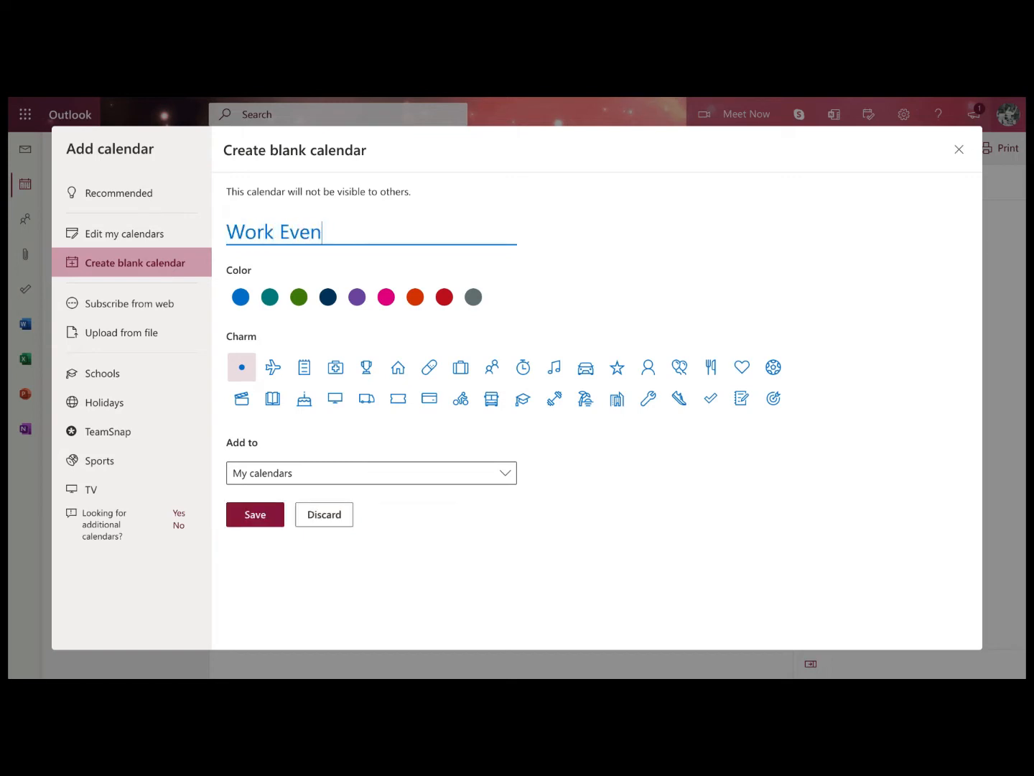
{"action": "left_click", "coordinate": [386, 300]}
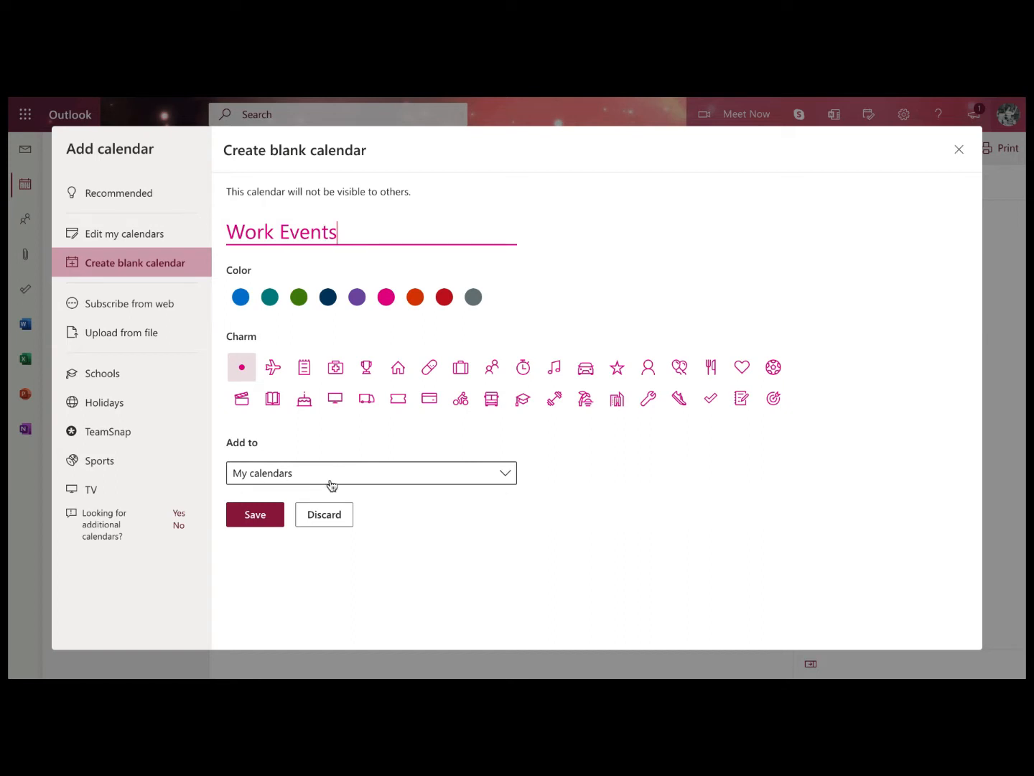
{"action": "left_click", "coordinate": [510, 485]}
{"action": "left_click", "coordinate": [510, 485]}
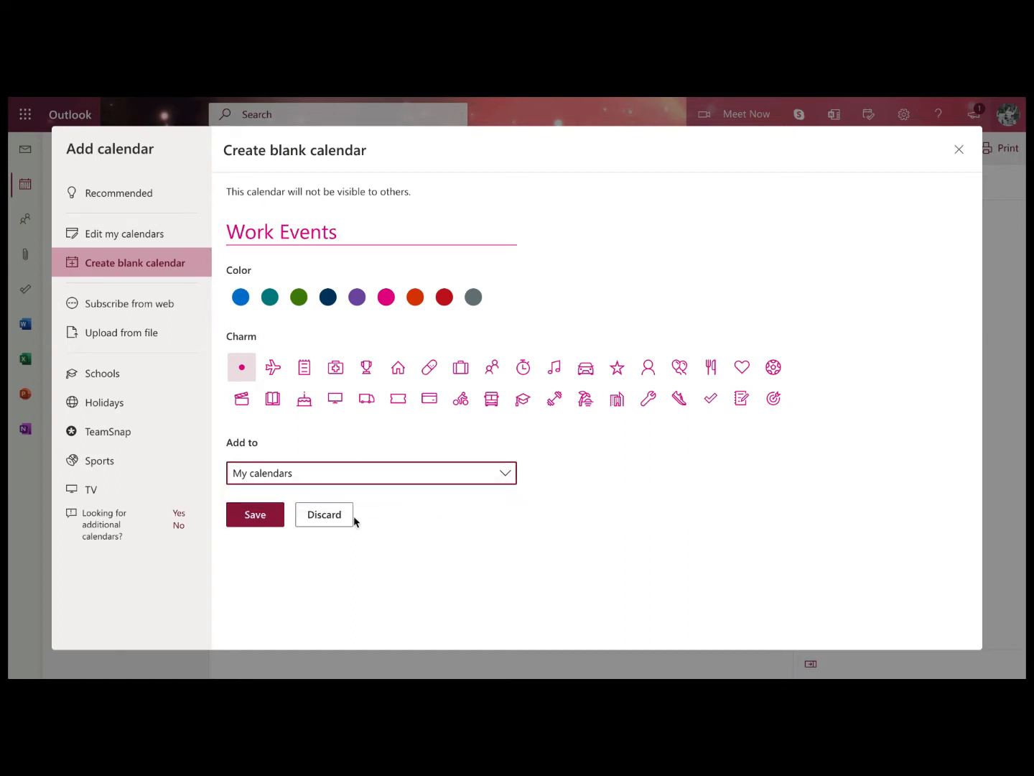
{"action": "left_click", "coordinate": [257, 524]}
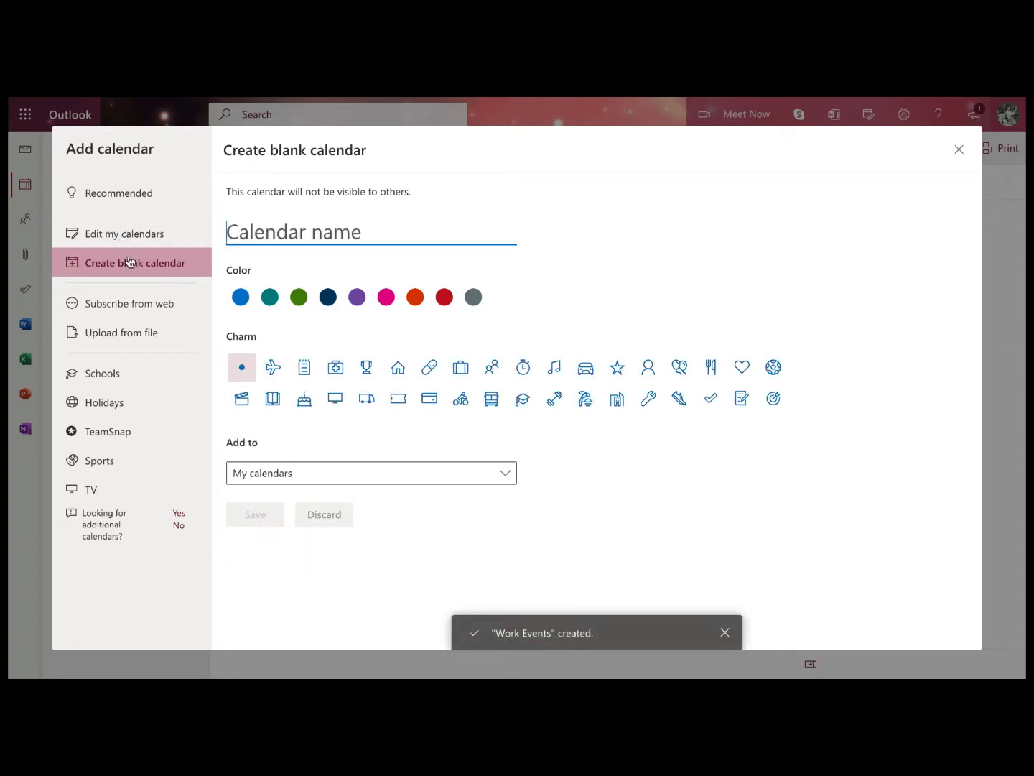
{"action": "left_click", "coordinate": [959, 149]}
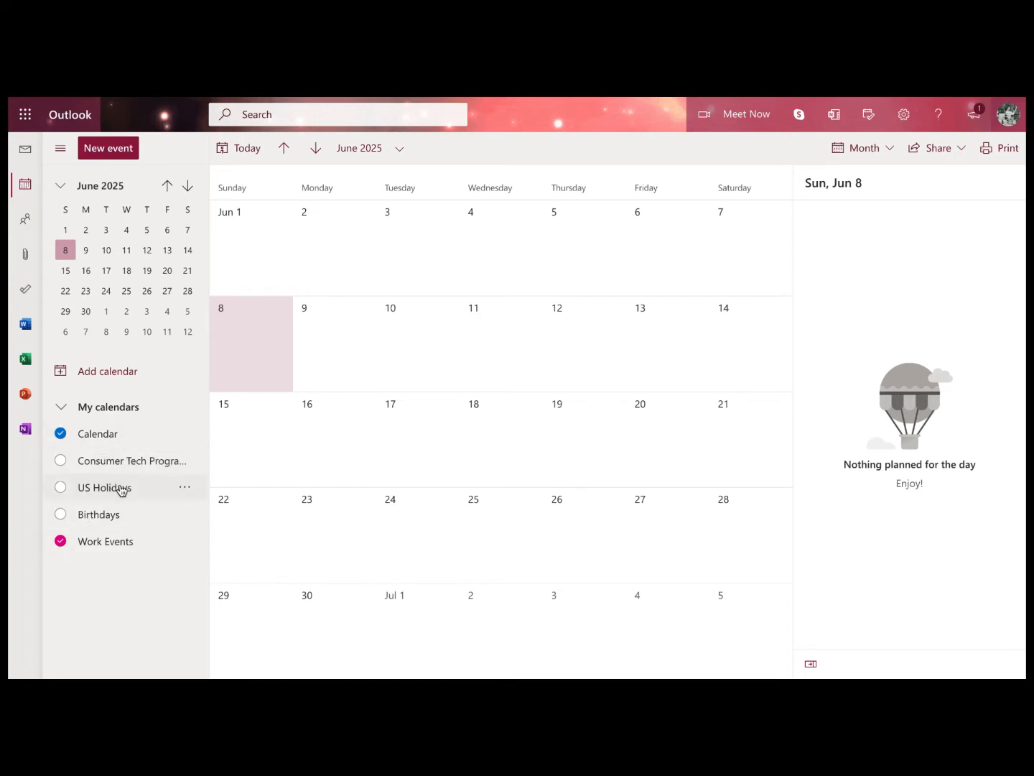
Set the charm of the Work Events calendar to the notepad-with-pencil icon.
{"action": "left_click", "coordinate": [113, 549]}
{"action": "left_click", "coordinate": [64, 543]}
{"action": "left_click", "coordinate": [187, 542]}
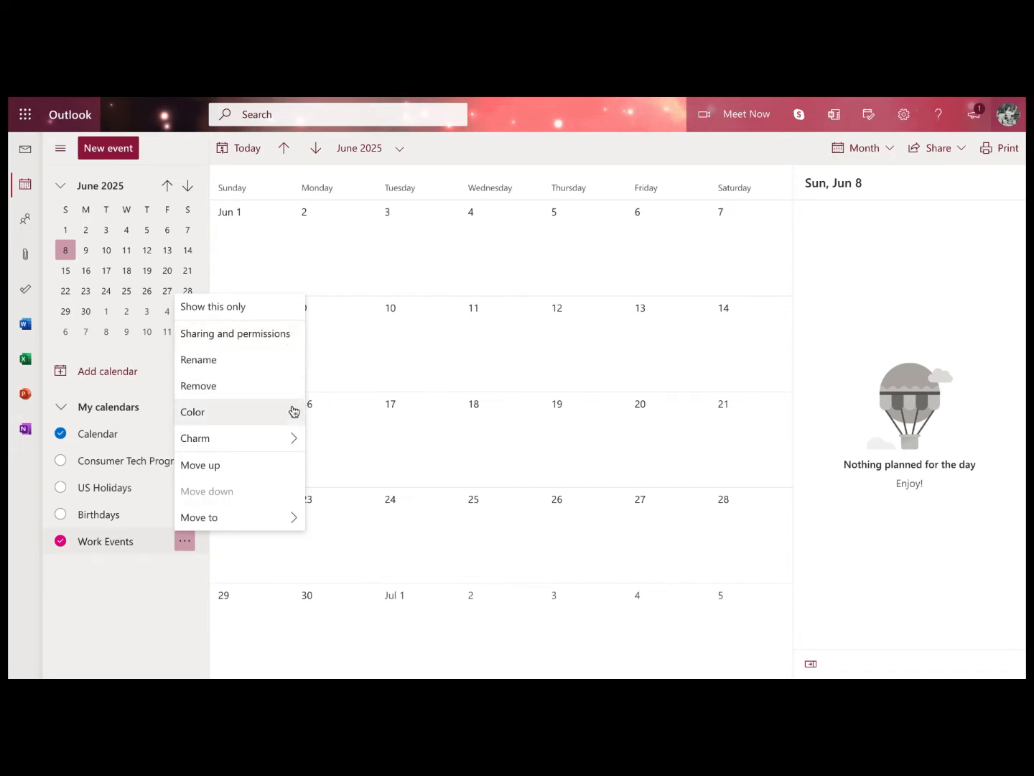
{"action": "mouse_move", "coordinate": [293, 416]}
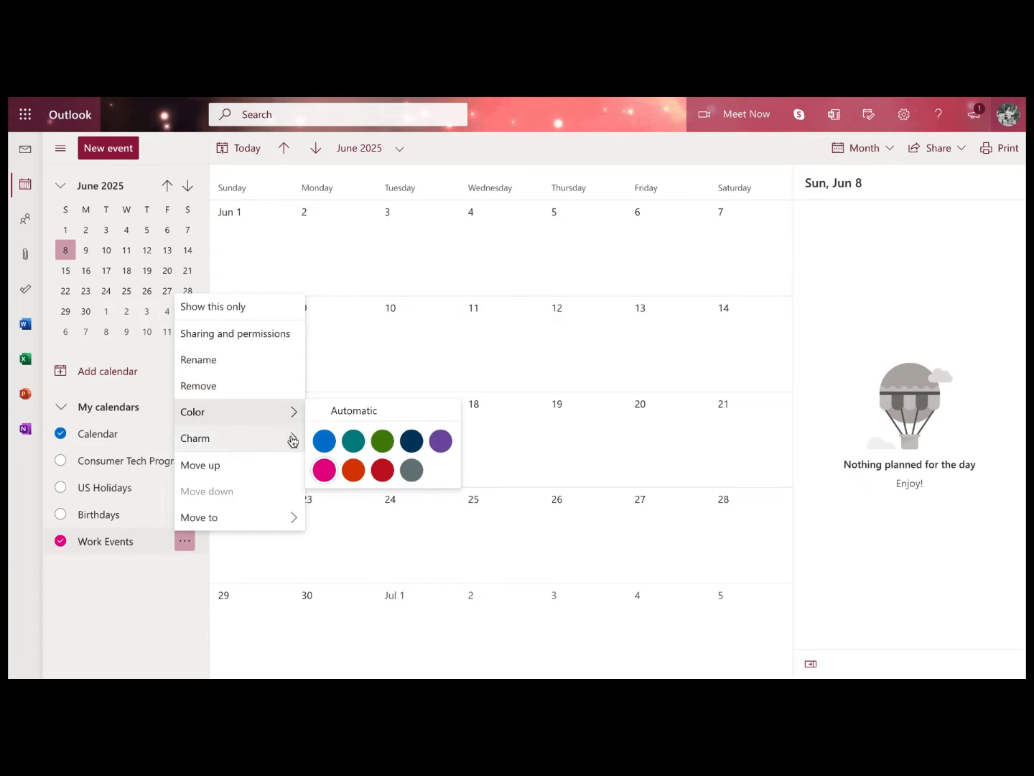
{"action": "mouse_move", "coordinate": [292, 440]}
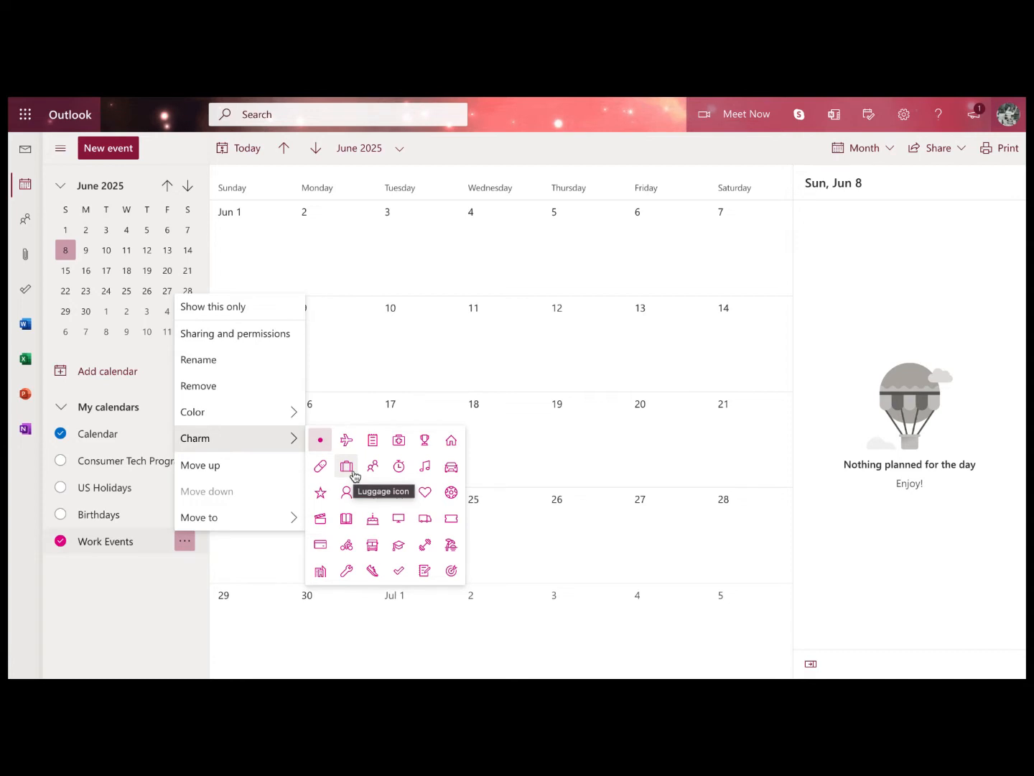
{"action": "left_click", "coordinate": [425, 571]}
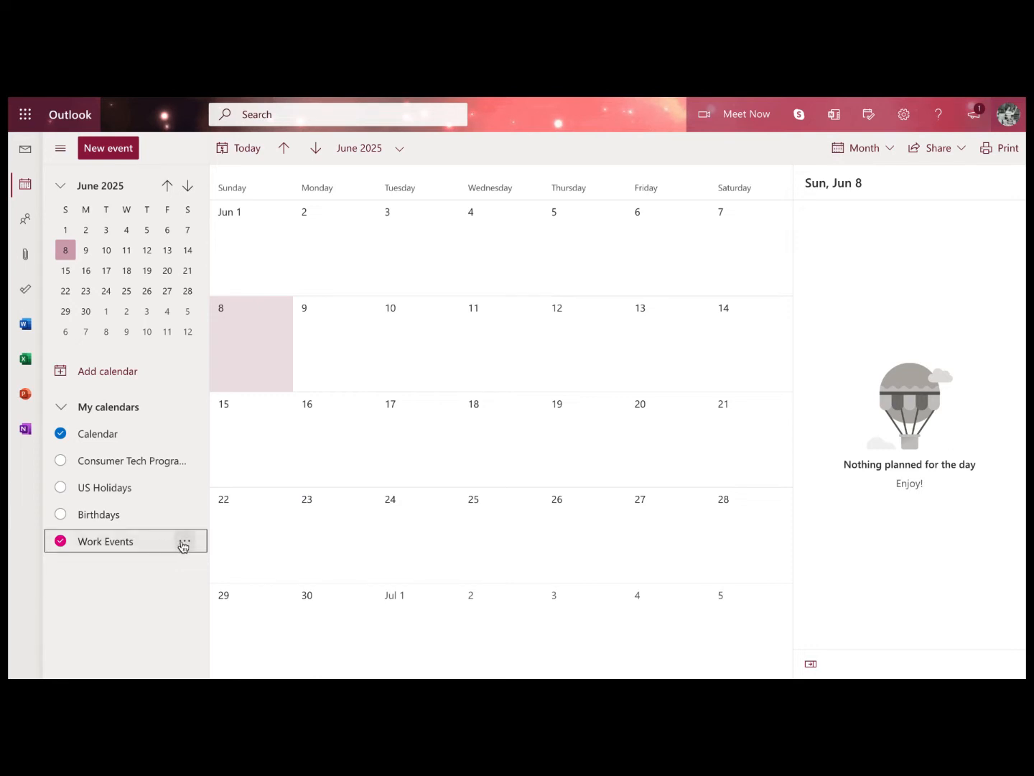
Move the Work Events calendar up three places in My calendars, directly below Calendar.
{"action": "left_click", "coordinate": [185, 545]}
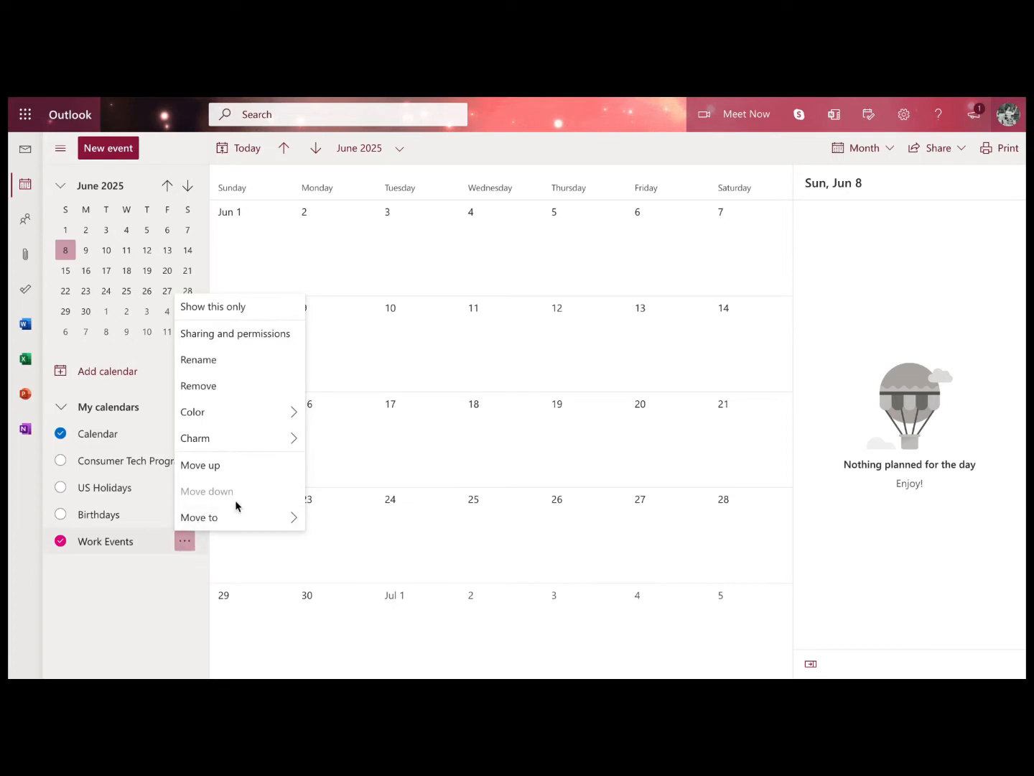
{"action": "left_click", "coordinate": [260, 467]}
{"action": "left_click", "coordinate": [188, 518]}
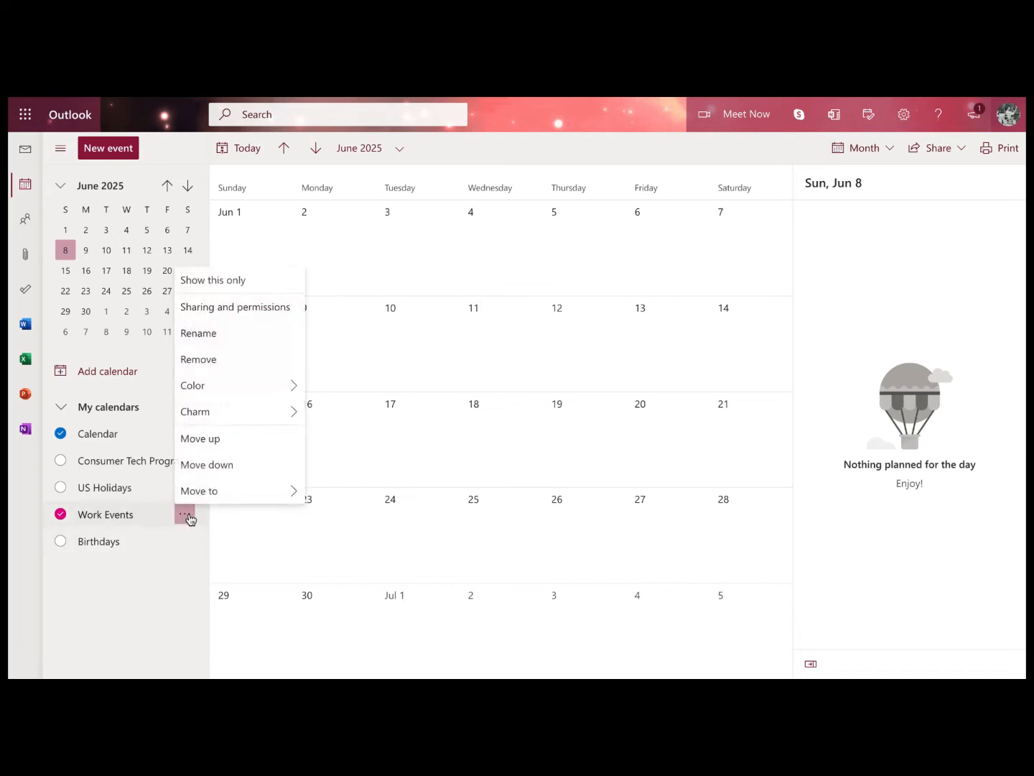
{"action": "left_click", "coordinate": [226, 445]}
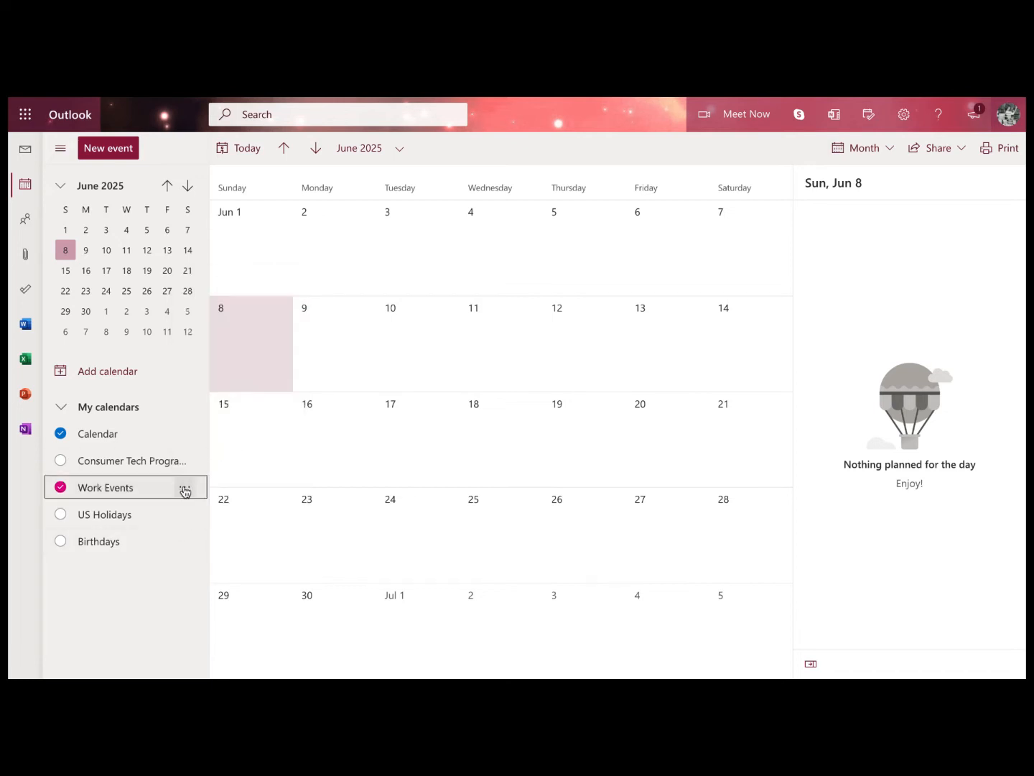
{"action": "left_click", "coordinate": [185, 491]}
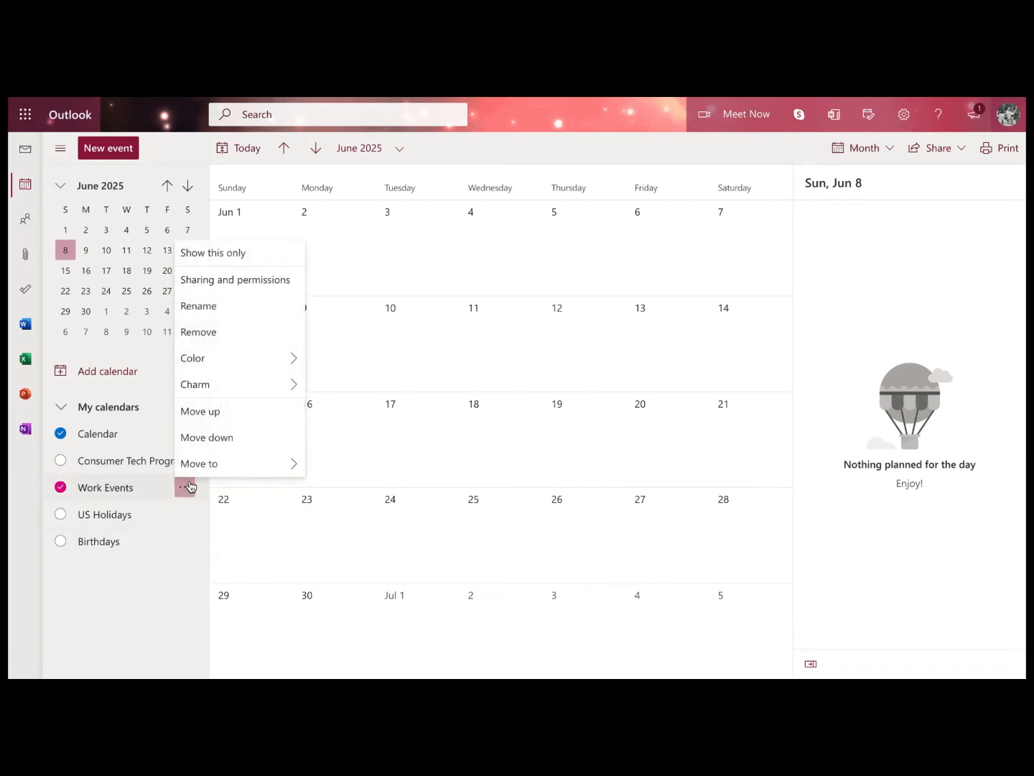
{"action": "left_click", "coordinate": [215, 413]}
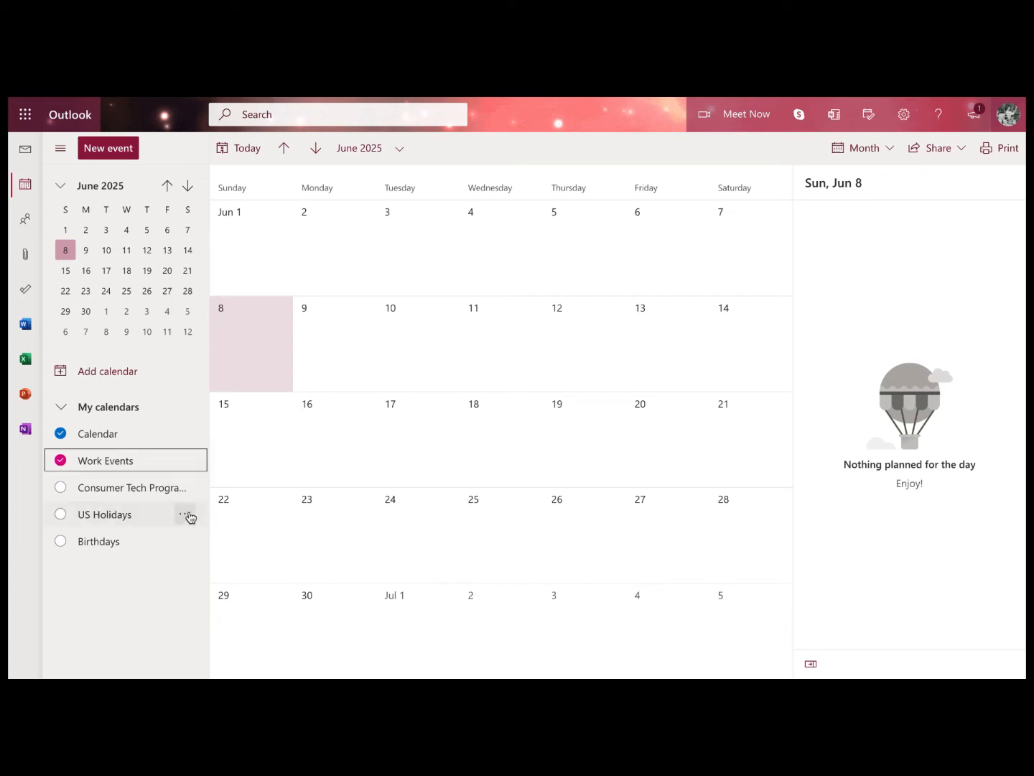
Check which other calendar groups the Work Events calendar can be moved to.
{"action": "left_click", "coordinate": [187, 460]}
{"action": "mouse_move", "coordinate": [233, 439]}
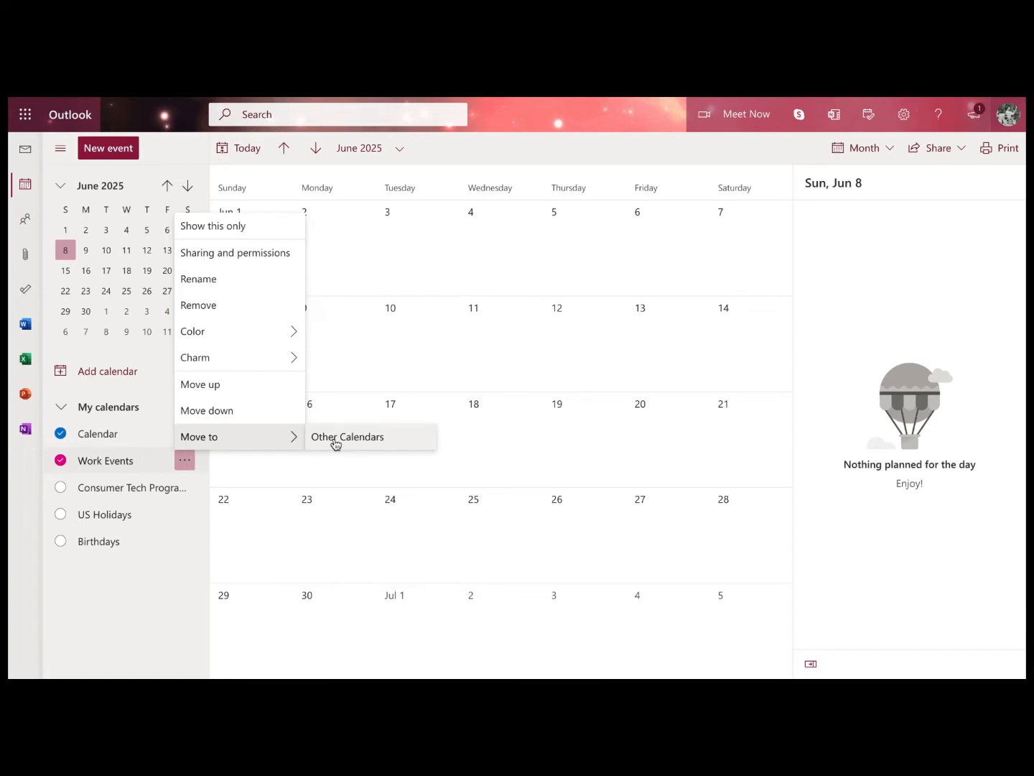
{"action": "key", "text": "Escape"}
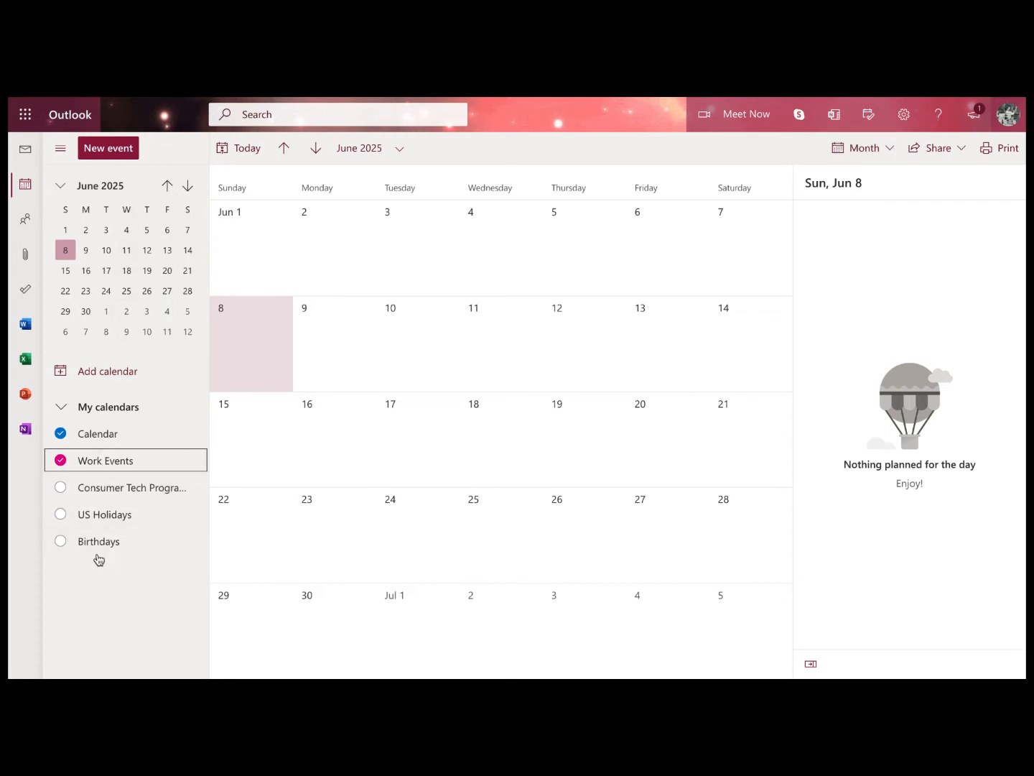
Start a new event in the Work Events calendar and open its full details form.
{"action": "left_click", "coordinate": [109, 149]}
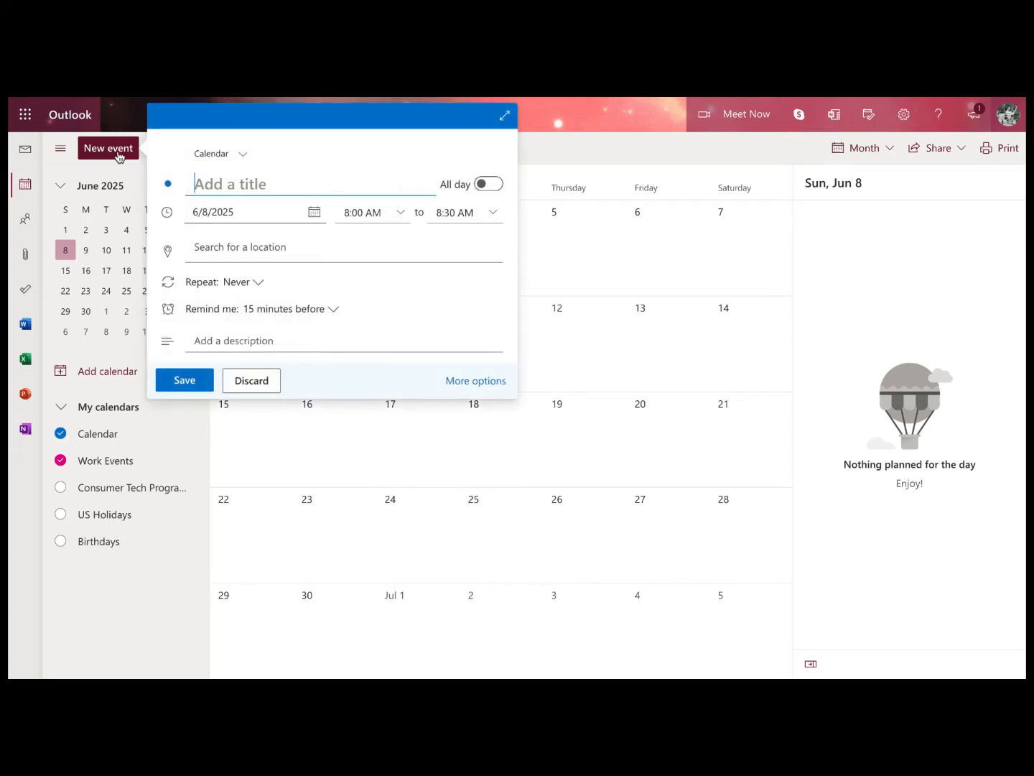
{"action": "left_click", "coordinate": [244, 157]}
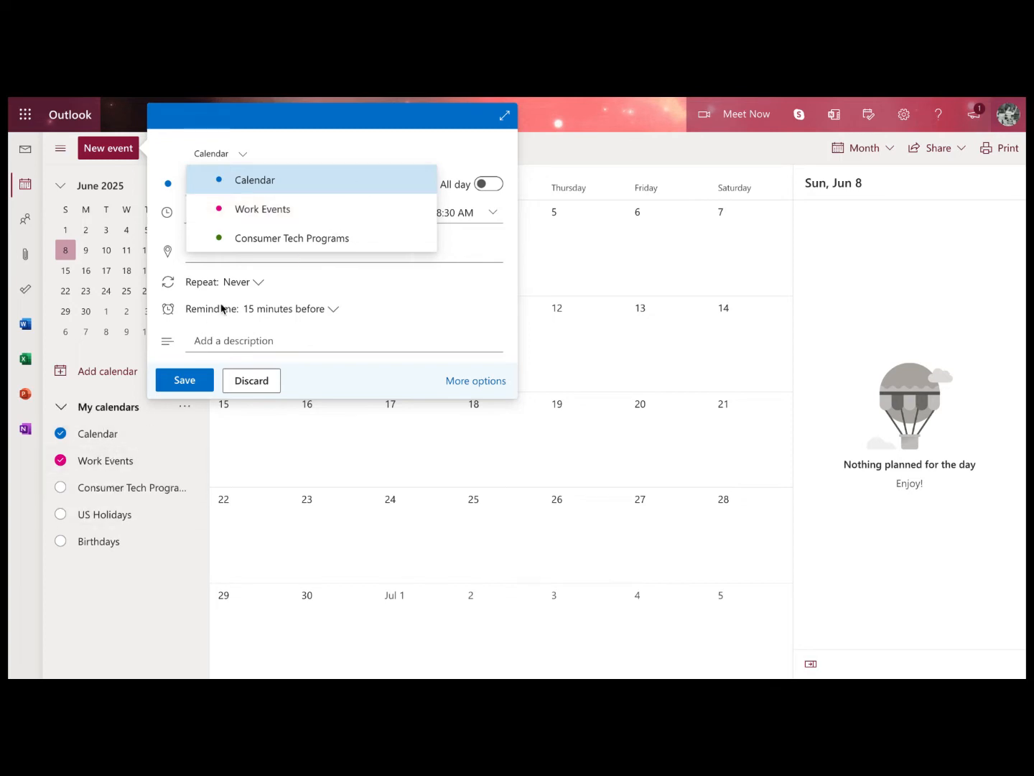
{"action": "left_click", "coordinate": [326, 212]}
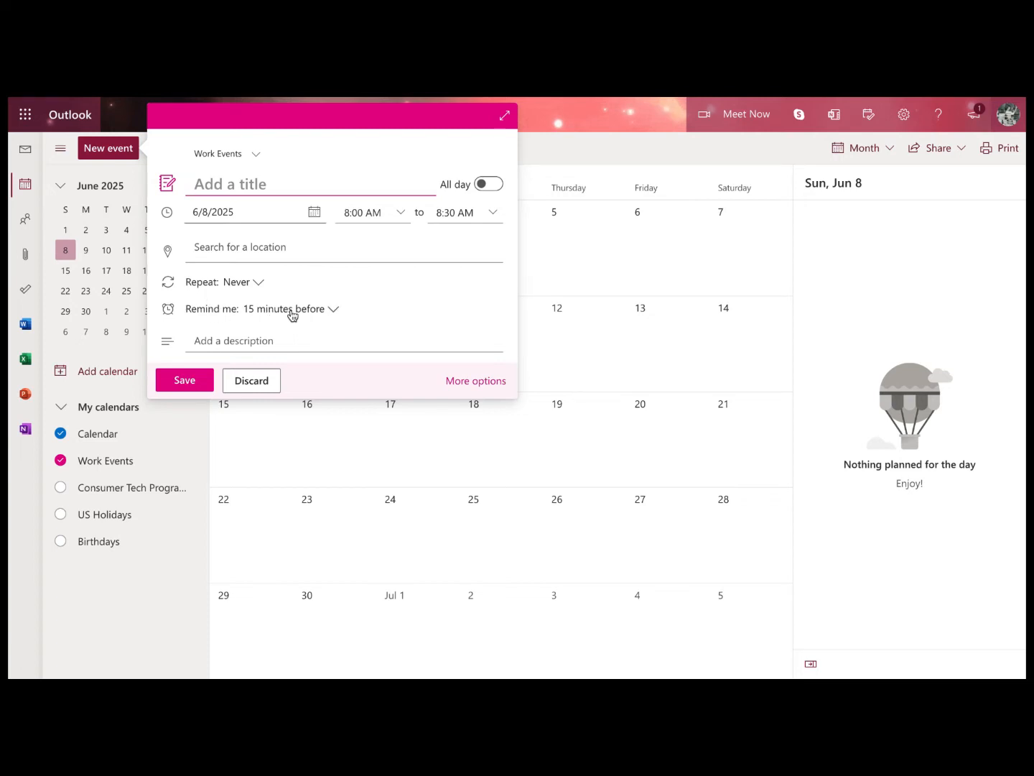
{"action": "left_click", "coordinate": [492, 389]}
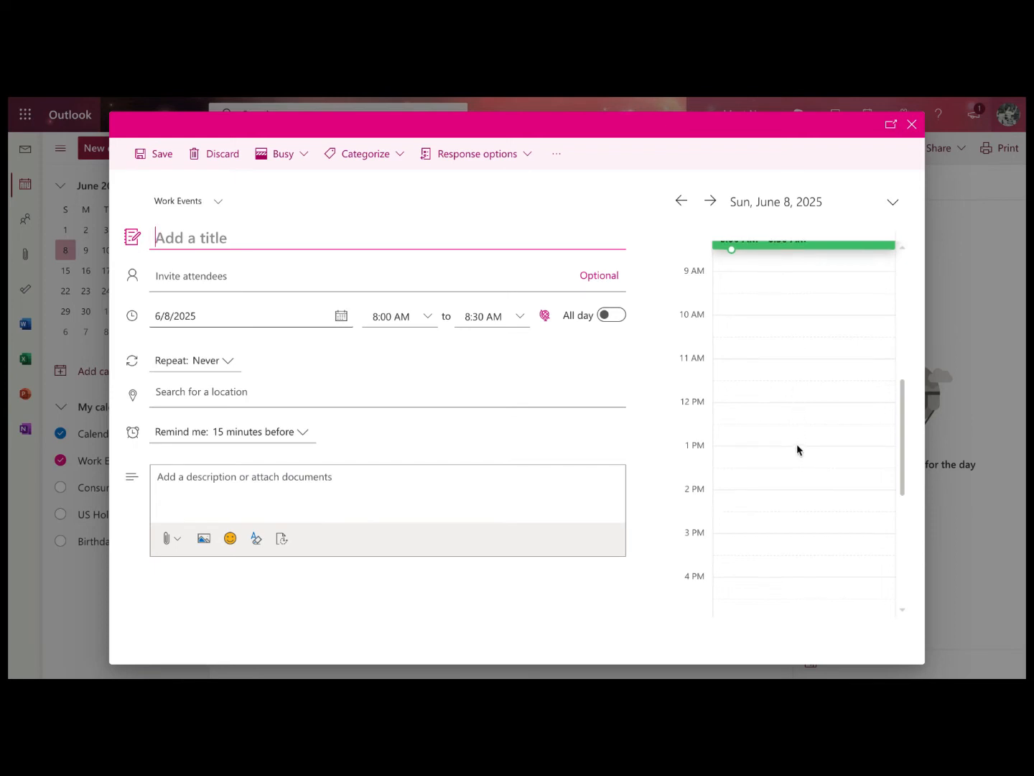
Reschedule the new June 8, 2025 event to 7:00 AM–11:30 AM on the day schedule and open its form in a separate window.
{"action": "scroll", "coordinate": [797, 450], "scroll_direction": "up", "scroll_amount": 1}
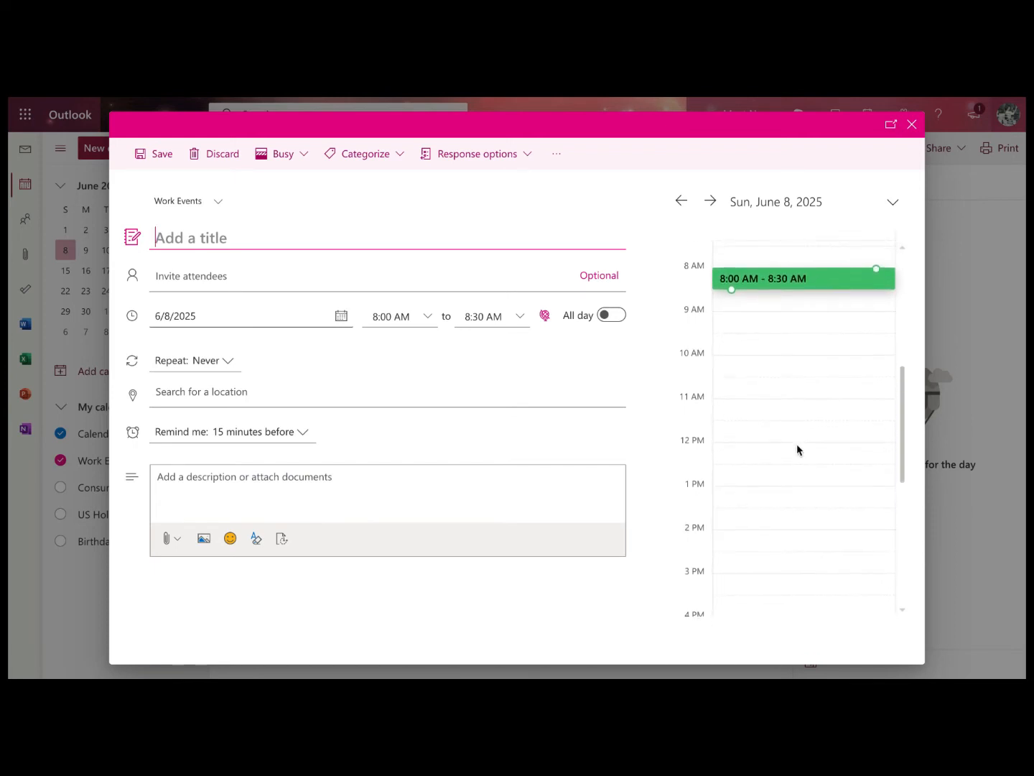
{"action": "scroll", "coordinate": [798, 449], "scroll_direction": "up", "scroll_amount": 1}
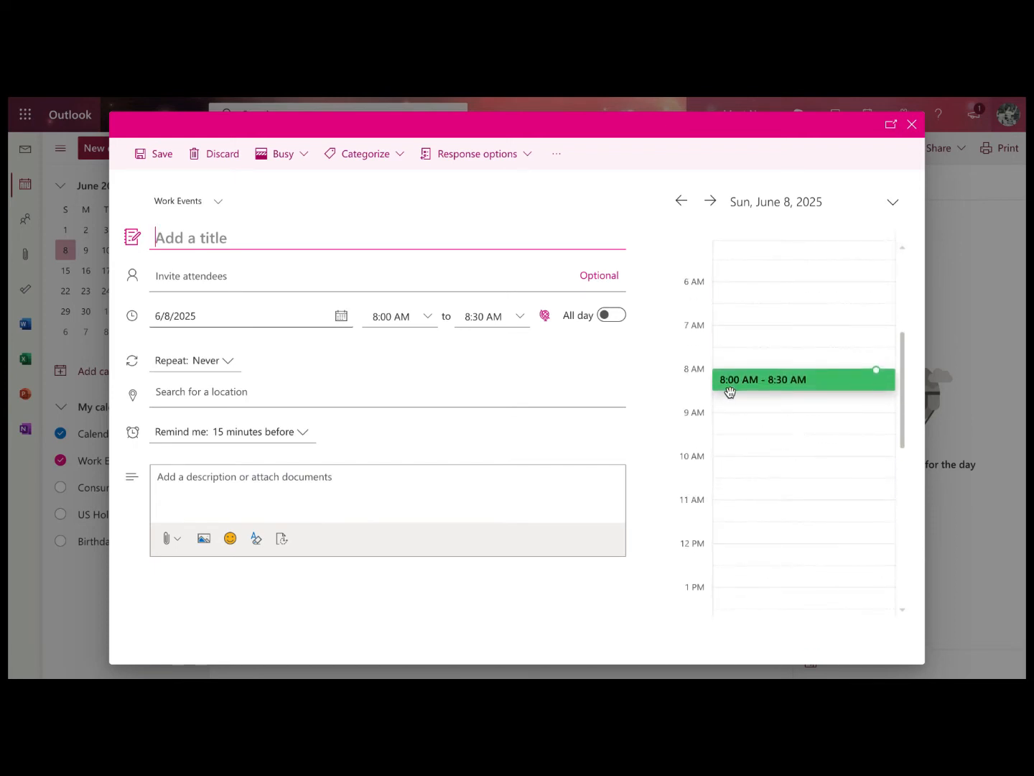
{"action": "left_click_drag", "start_coordinate": [730, 388], "coordinate": [762, 517]}
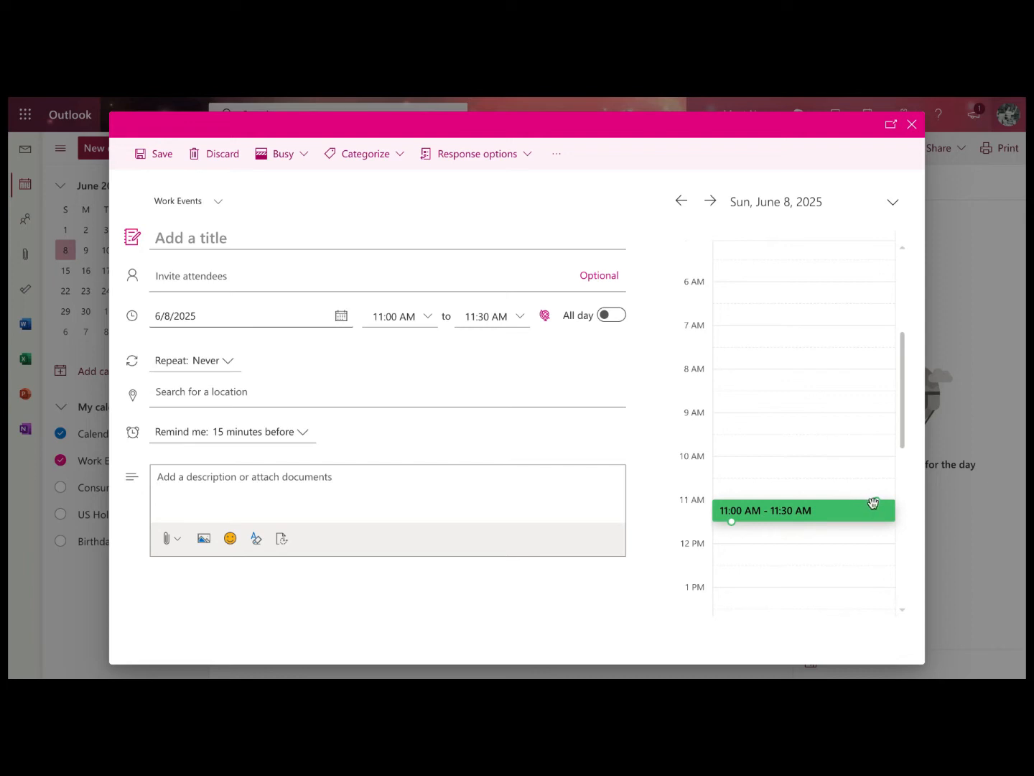
{"action": "left_click_drag", "start_coordinate": [876, 499], "coordinate": [837, 339]}
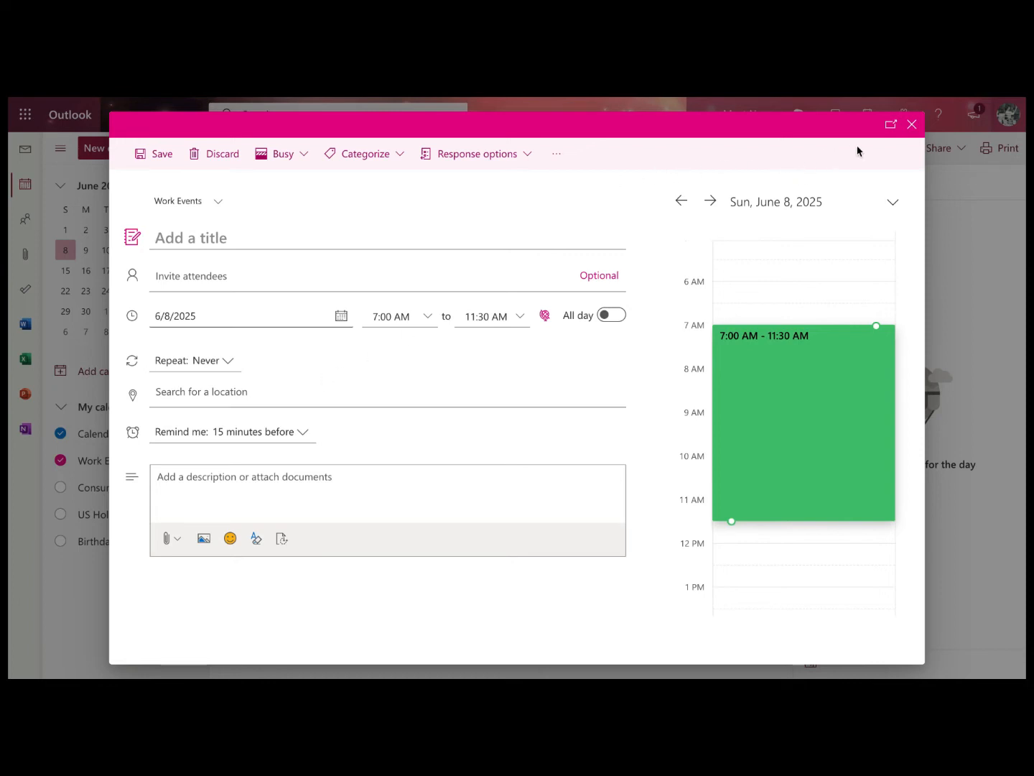
{"action": "left_click", "coordinate": [890, 128]}
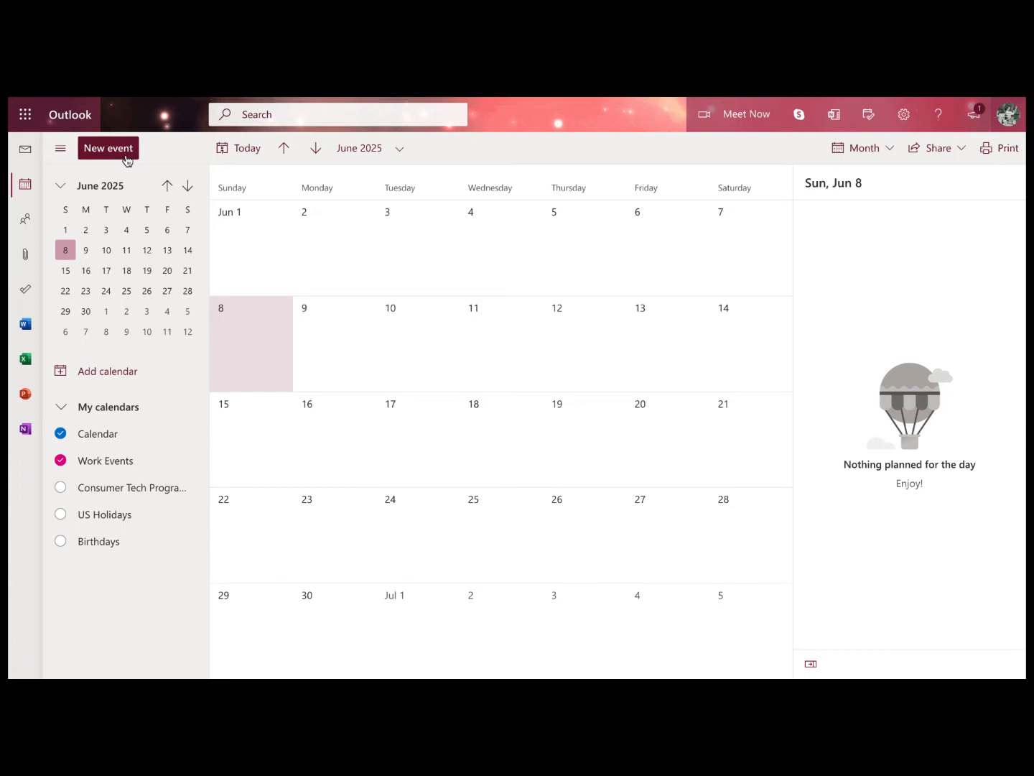
Return the calendar to today's date and browse the mini calendar from June to August 2021.
{"action": "left_click", "coordinate": [244, 153]}
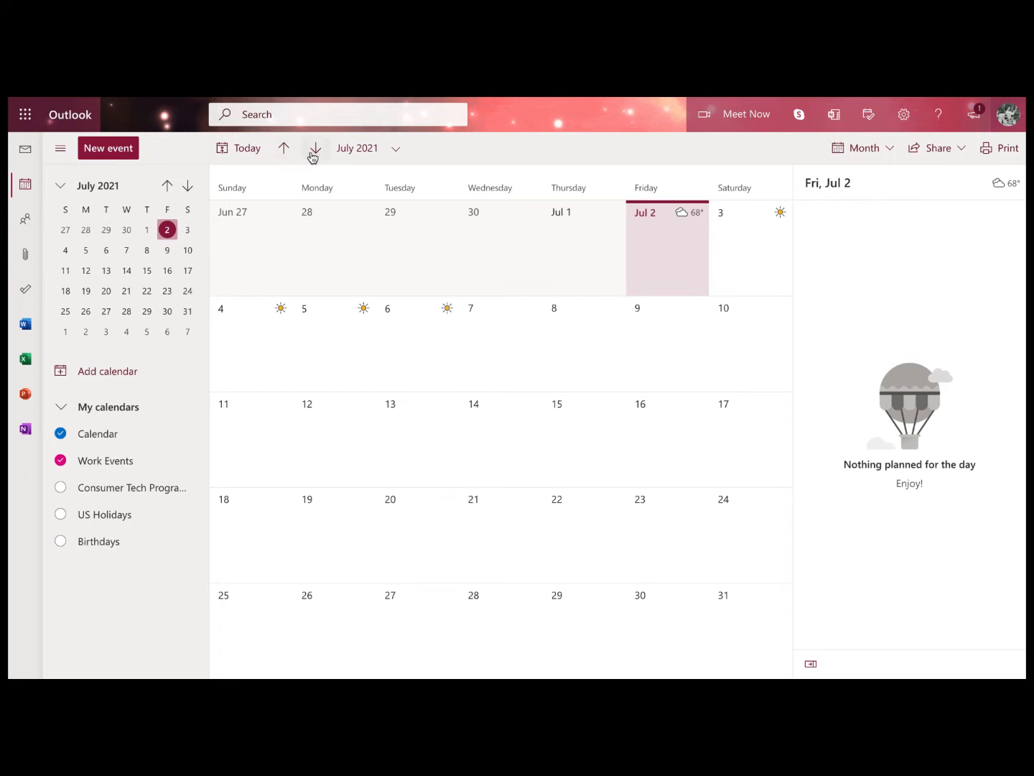
{"action": "left_click", "coordinate": [167, 189]}
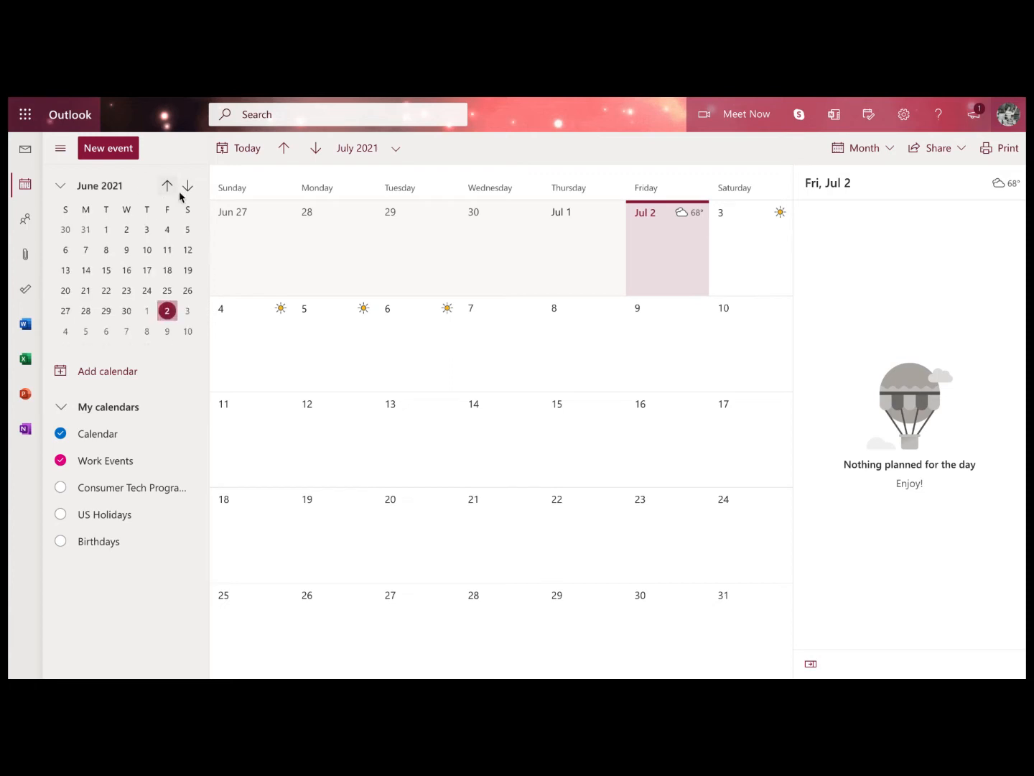
{"action": "left_click", "coordinate": [187, 189]}
{"action": "left_click", "coordinate": [187, 189]}
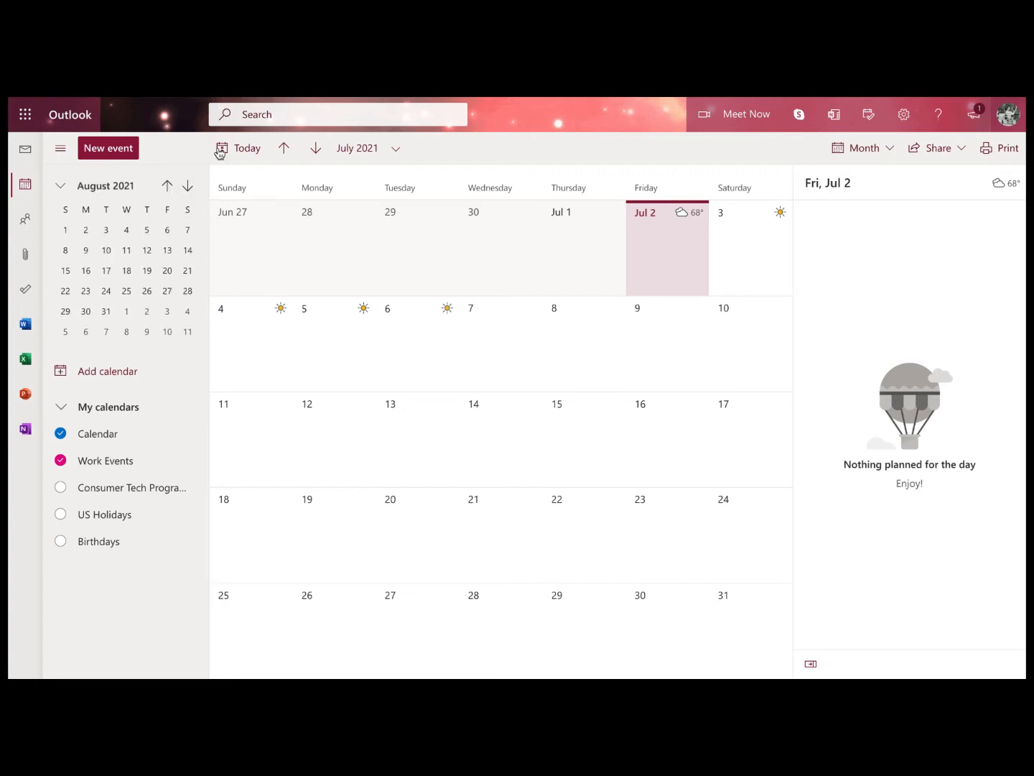
Page the main calendar back to May 2021, forward to August 2021, and back to July 2021.
{"action": "left_click", "coordinate": [284, 148]}
{"action": "left_click", "coordinate": [285, 149]}
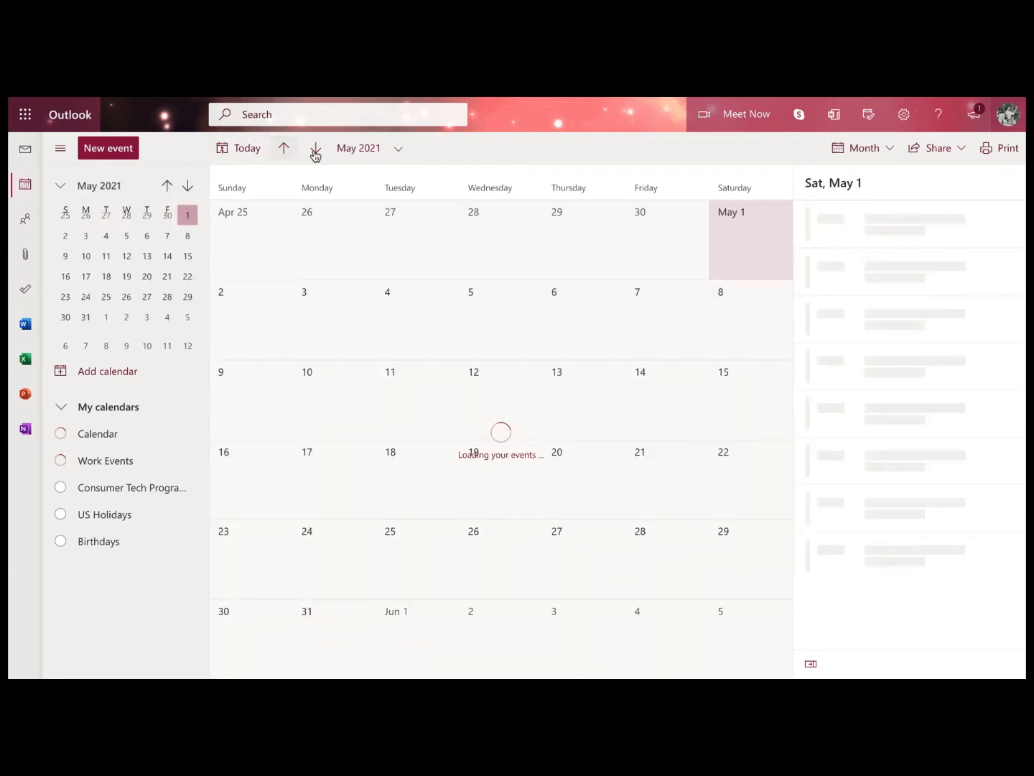
{"action": "left_click", "coordinate": [316, 149]}
{"action": "left_click", "coordinate": [318, 152]}
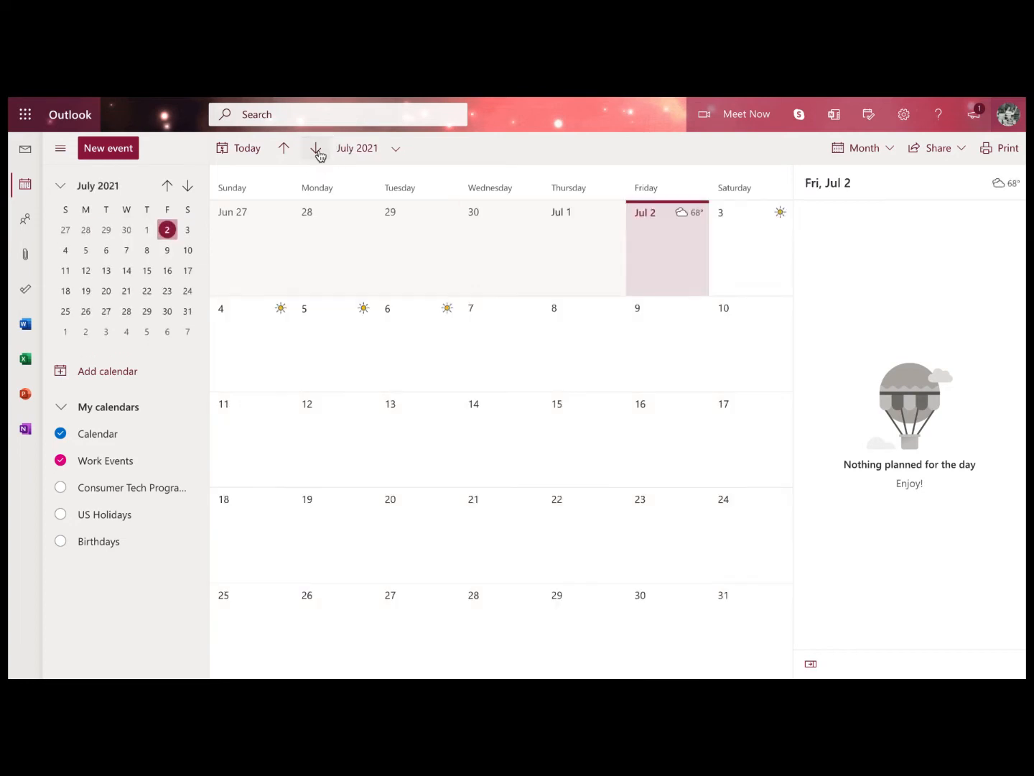
{"action": "left_click", "coordinate": [315, 149]}
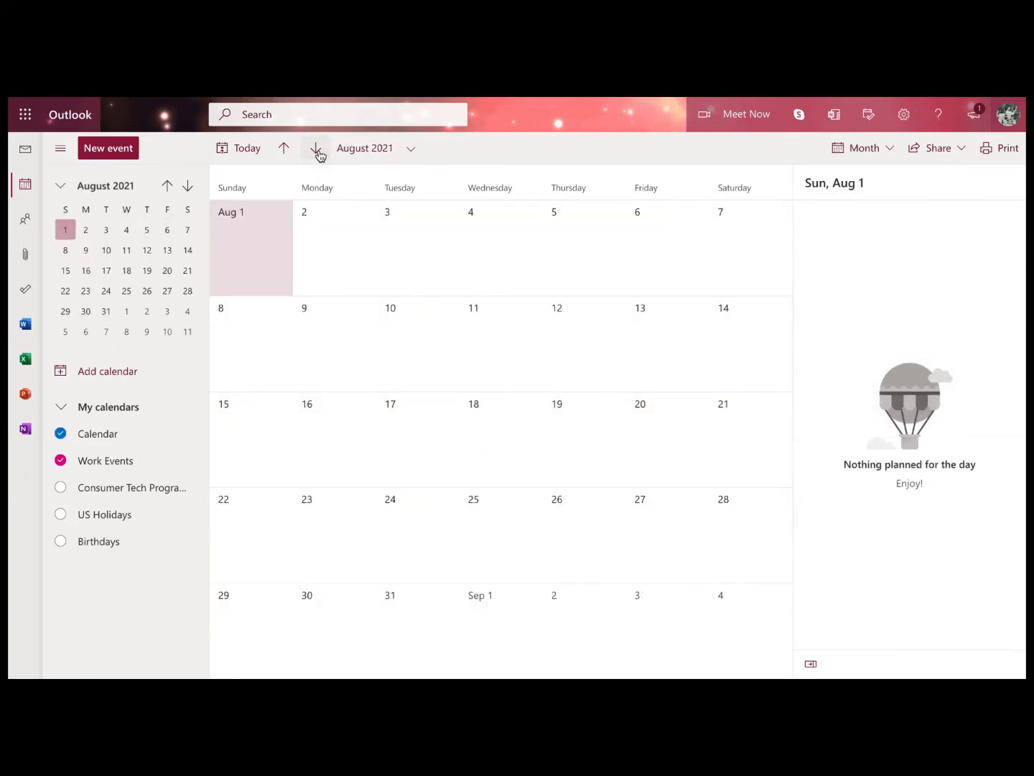
{"action": "left_click", "coordinate": [285, 149]}
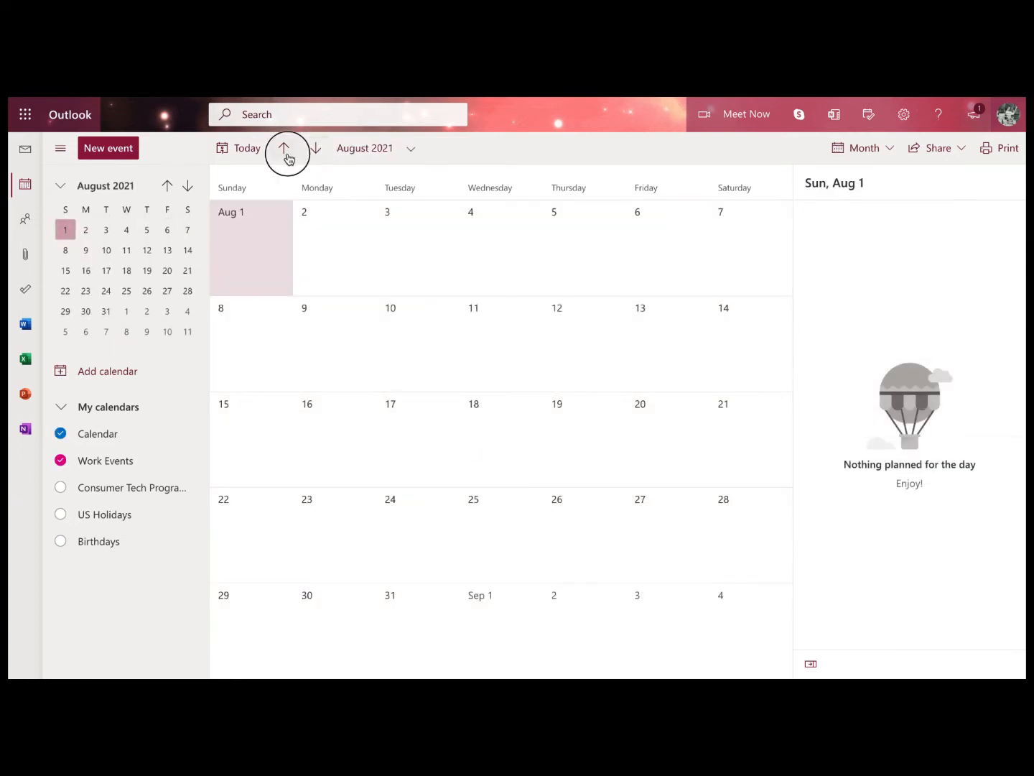
Advance the mini calendar to November 2021 and check the main calendar's month picker for 2021.
{"action": "left_click", "coordinate": [188, 185]}
{"action": "left_click", "coordinate": [188, 187]}
{"action": "left_click", "coordinate": [187, 187]}
{"action": "left_click", "coordinate": [187, 187]}
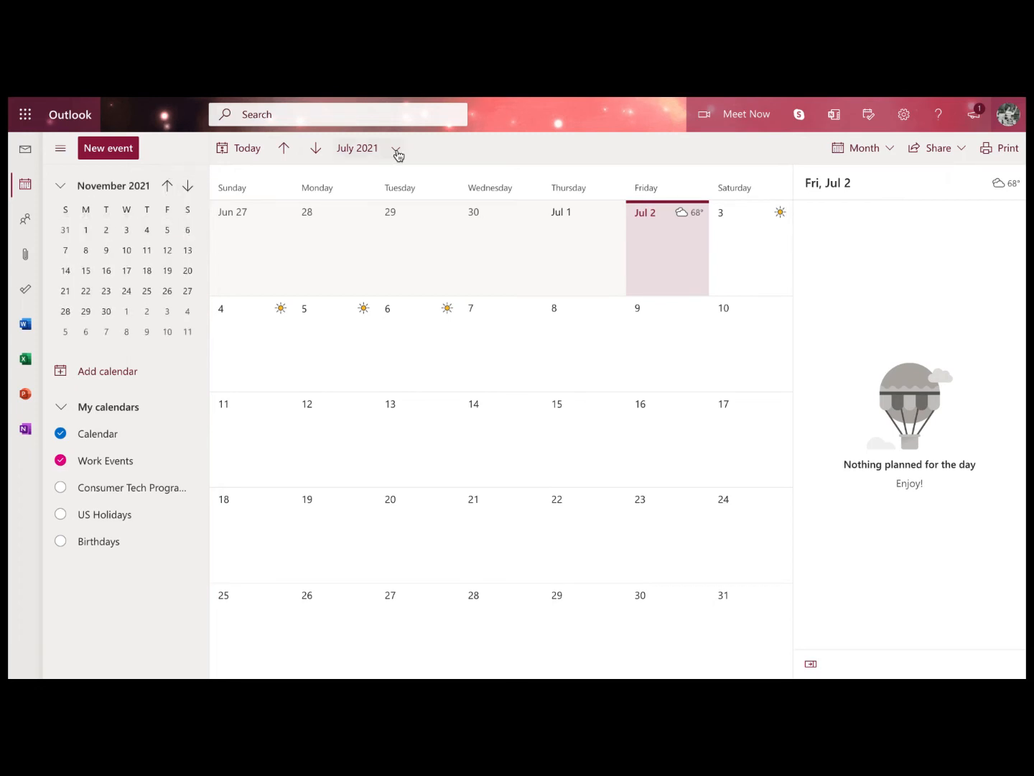
{"action": "left_click", "coordinate": [396, 149]}
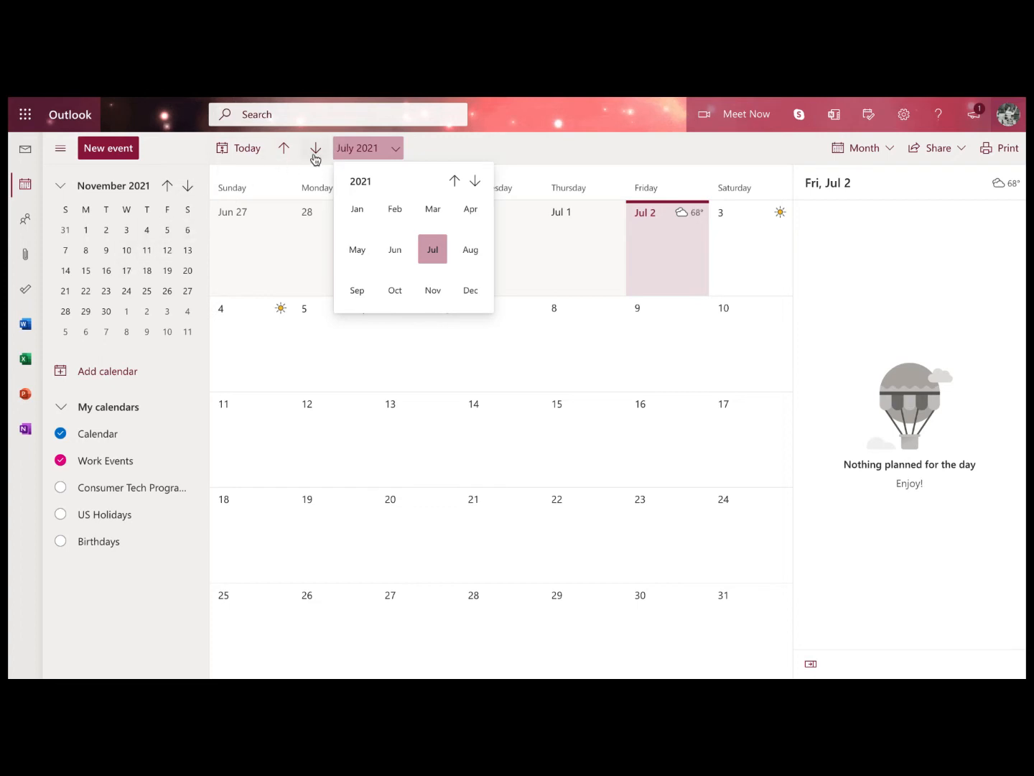
{"action": "left_click", "coordinate": [396, 148]}
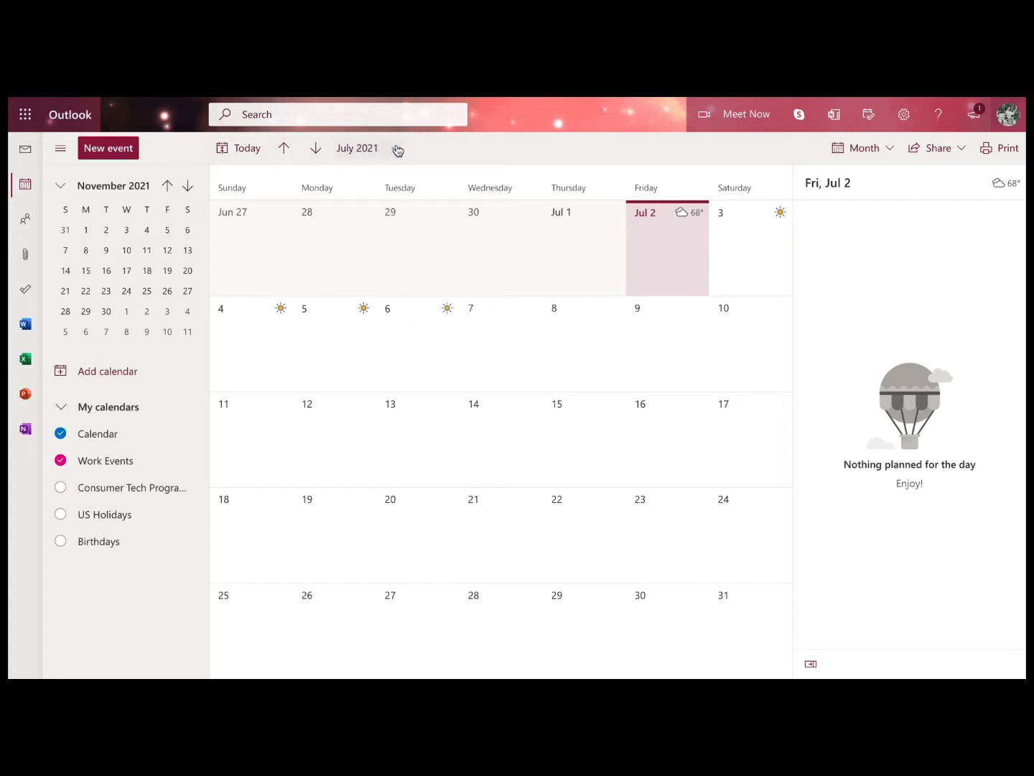
Advance the main calendar month by month to November 2021.
{"action": "left_click", "coordinate": [317, 151]}
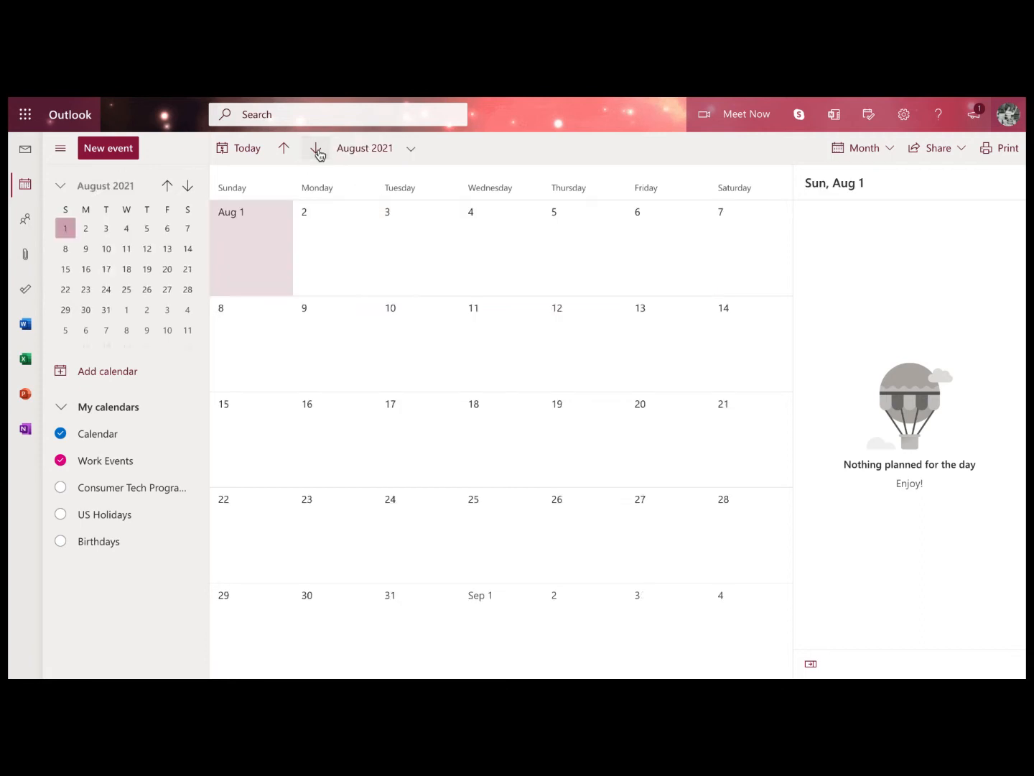
{"action": "left_click", "coordinate": [317, 151]}
{"action": "left_click", "coordinate": [316, 151]}
{"action": "left_click", "coordinate": [317, 150]}
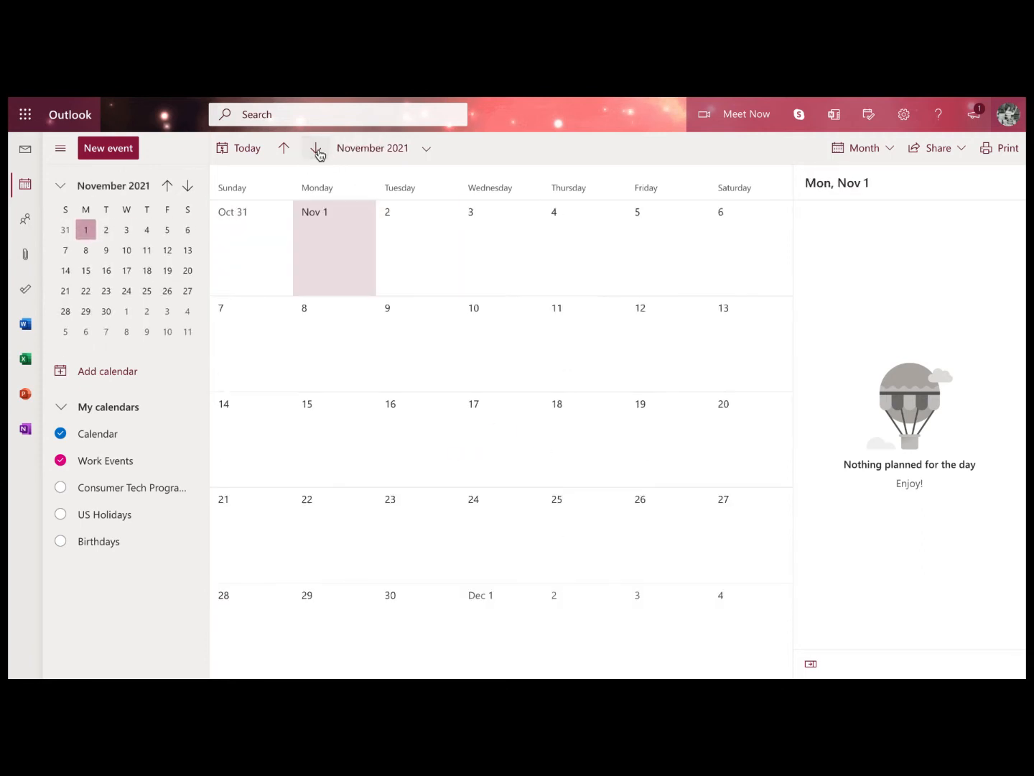
Browse the mini calendar forward to February 2022 and return the whole calendar to today's date.
{"action": "left_click", "coordinate": [188, 187]}
{"action": "left_click", "coordinate": [189, 187]}
{"action": "left_click", "coordinate": [188, 187]}
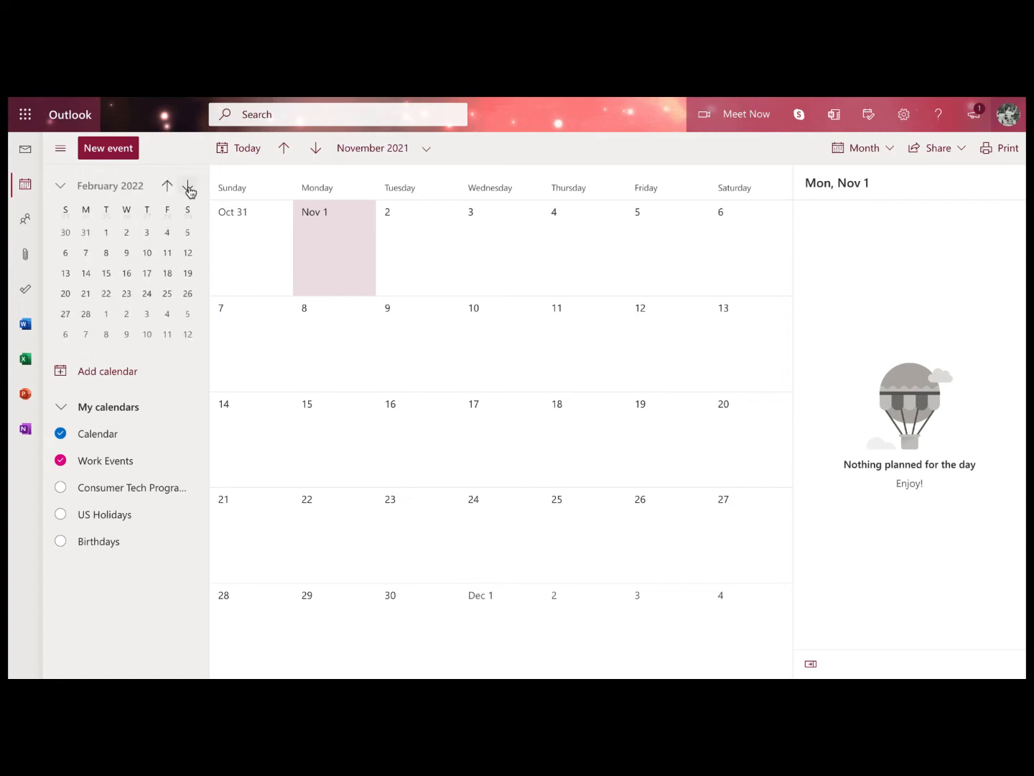
{"action": "left_click", "coordinate": [249, 152]}
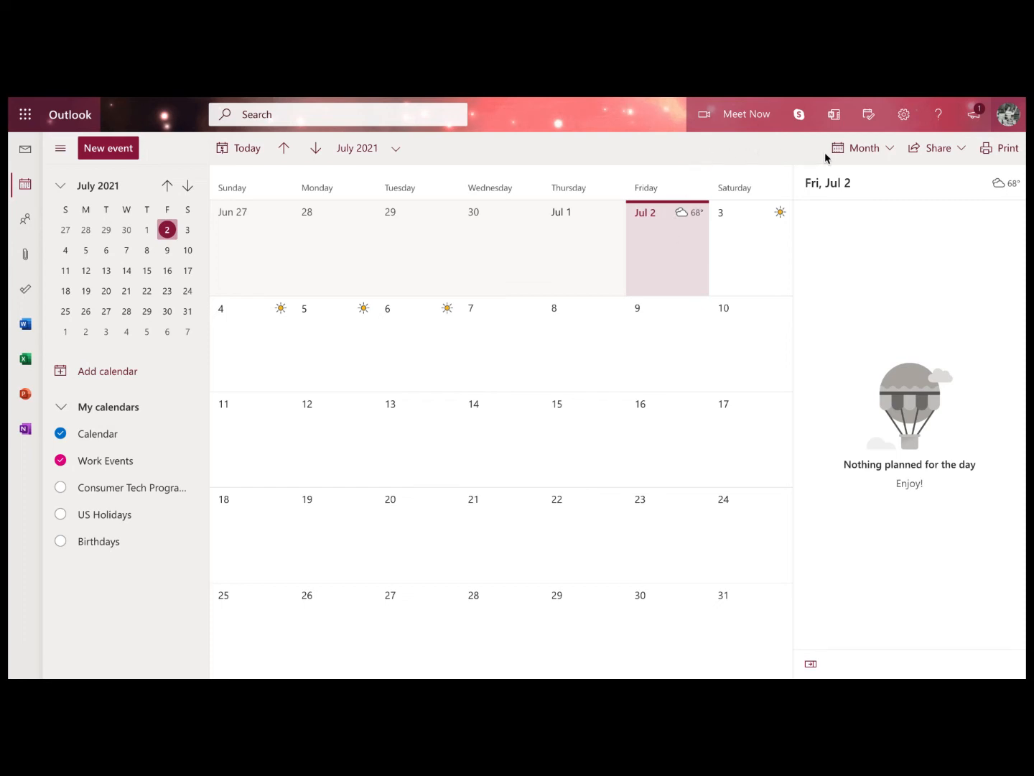
Switch the calendar from the month layout to the 3 days view.
{"action": "left_click", "coordinate": [891, 151]}
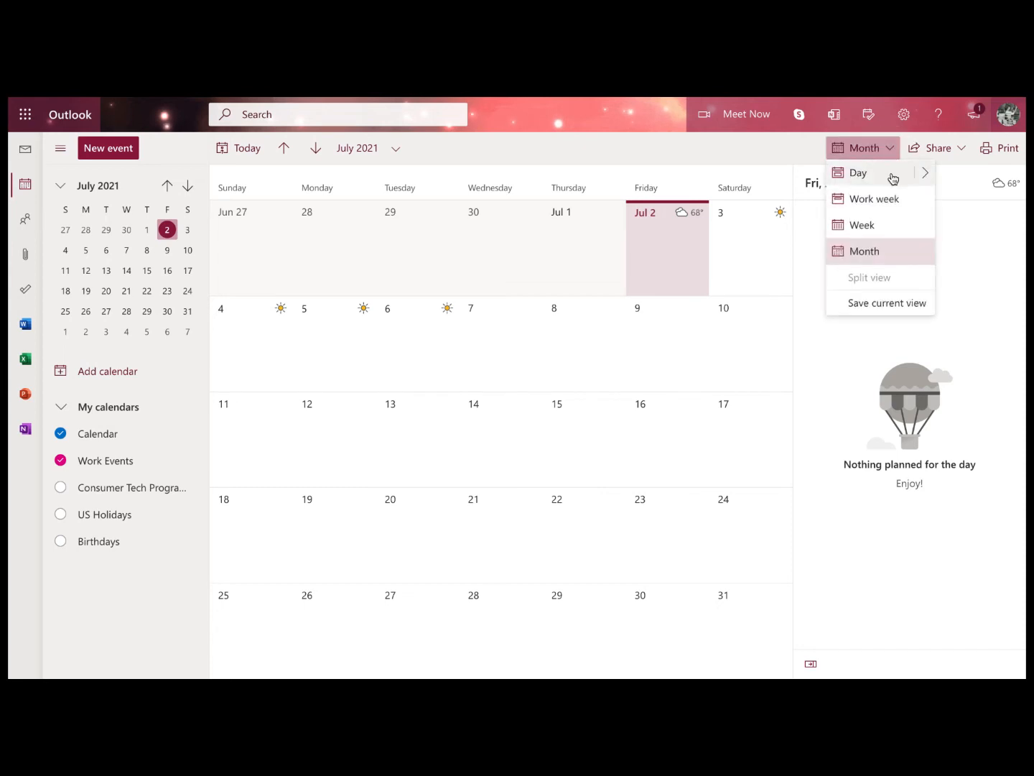
{"action": "mouse_move", "coordinate": [927, 175]}
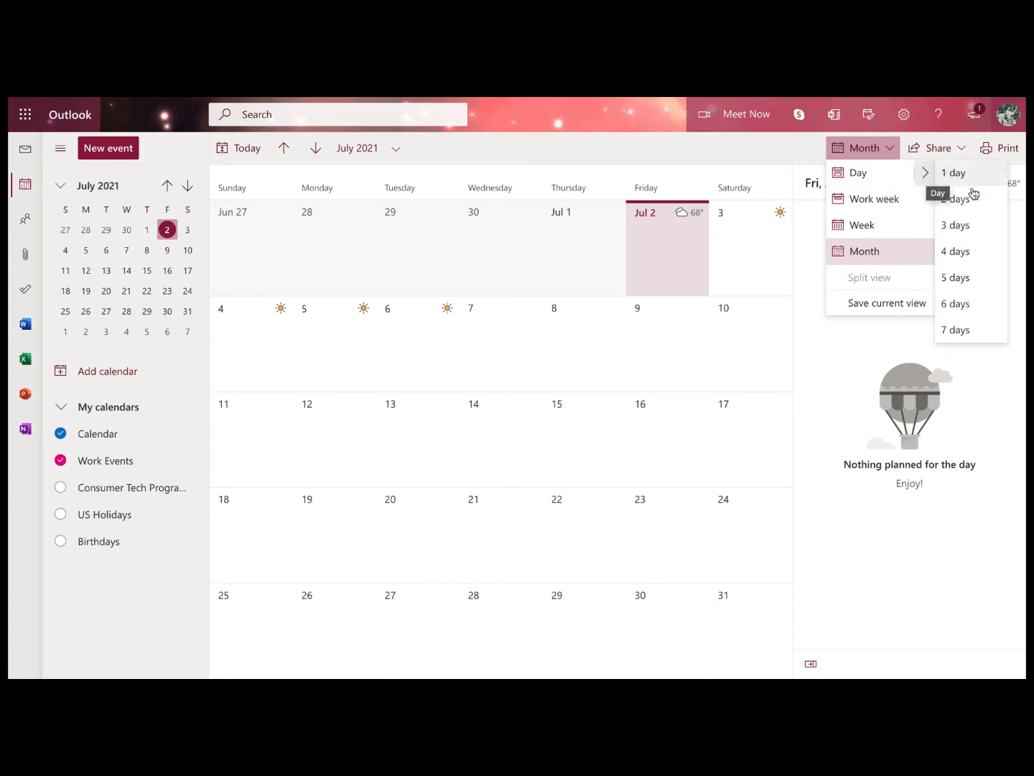
{"action": "left_click", "coordinate": [974, 230]}
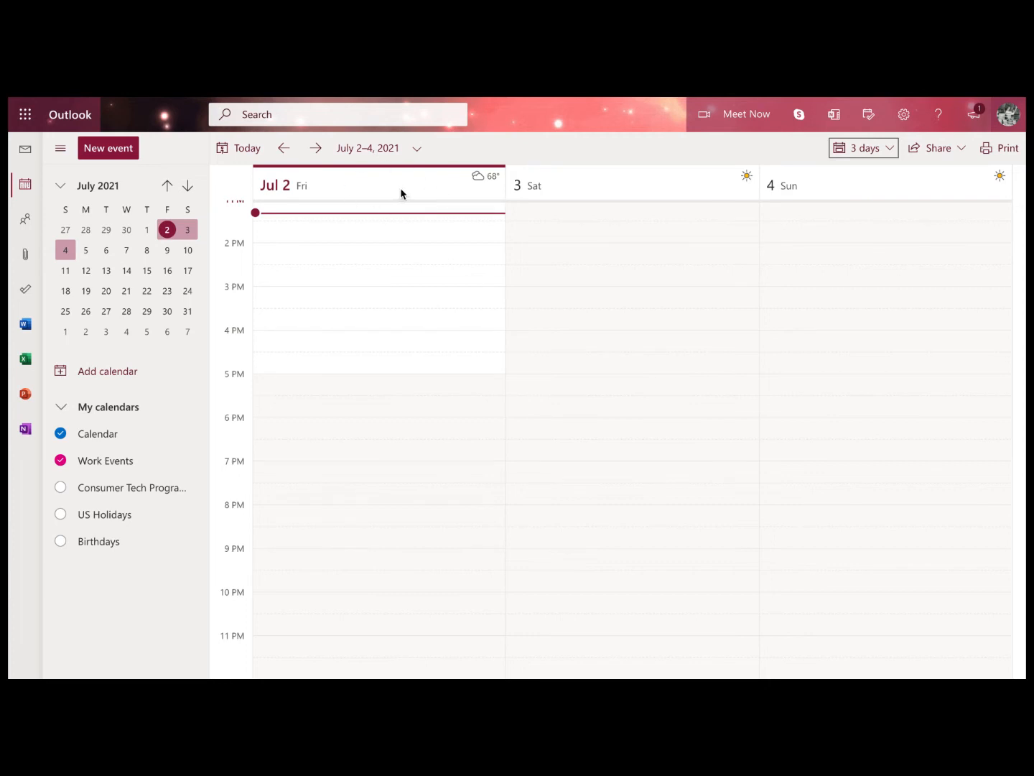
Switch the calendar to the Work week view and look through the hours of the day.
{"action": "left_click", "coordinate": [892, 151]}
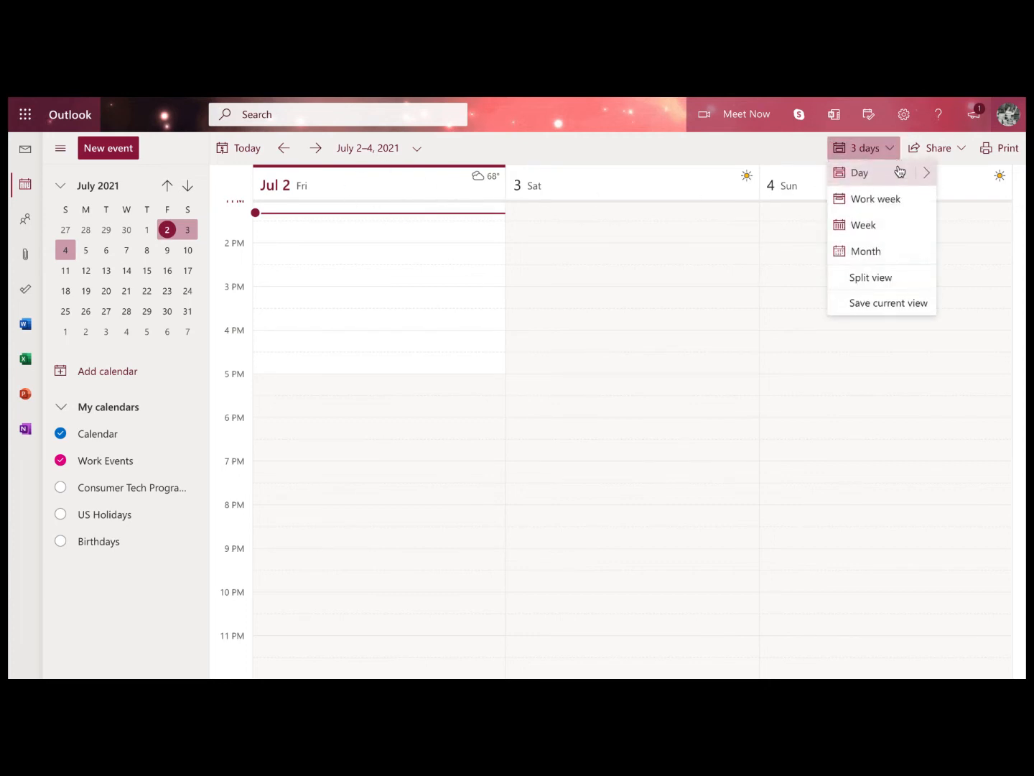
{"action": "left_click", "coordinate": [906, 203]}
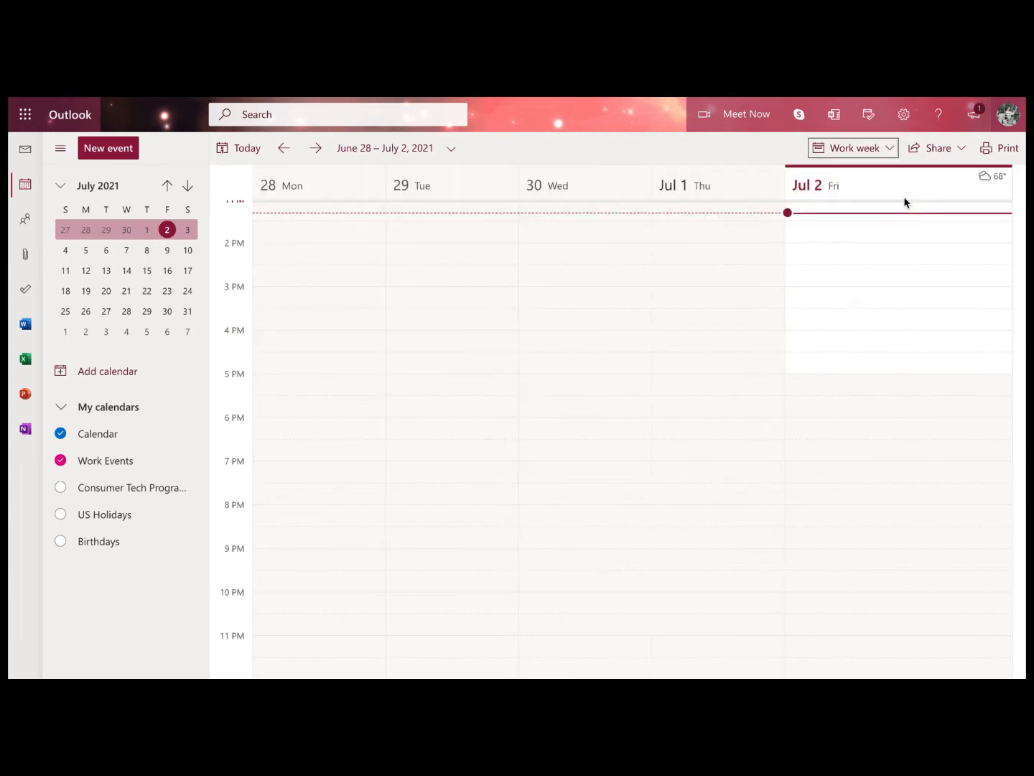
{"action": "scroll", "coordinate": [276, 378], "scroll_direction": "up", "scroll_amount": 3}
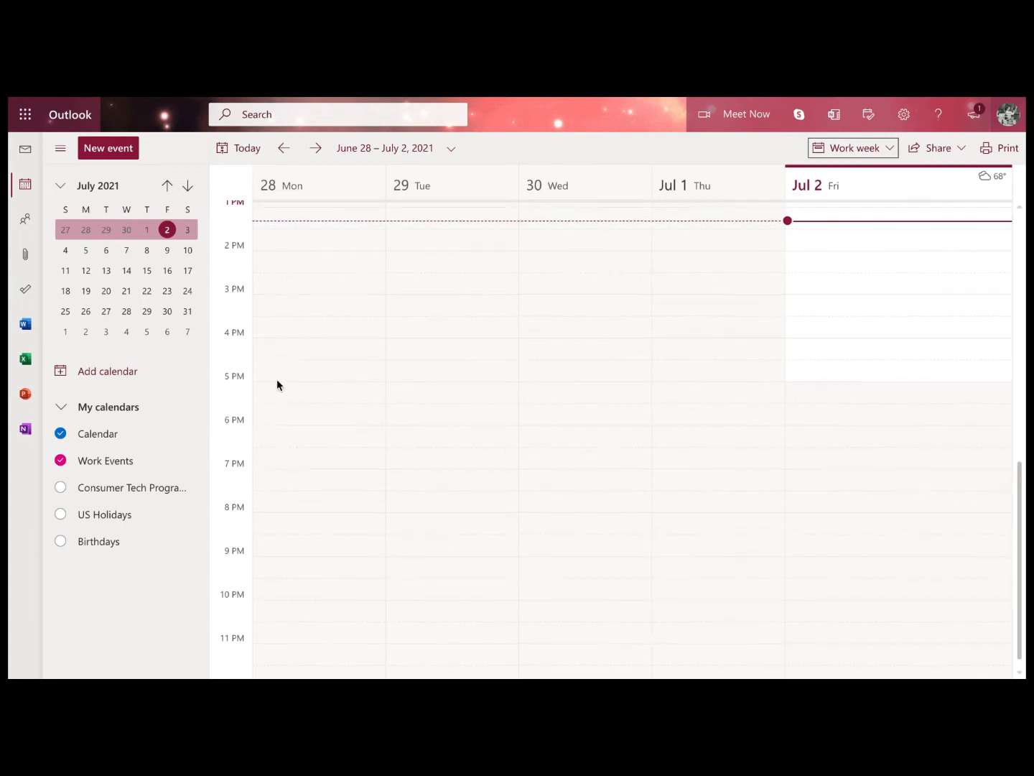
{"action": "scroll", "coordinate": [276, 380], "scroll_direction": "up", "scroll_amount": 1}
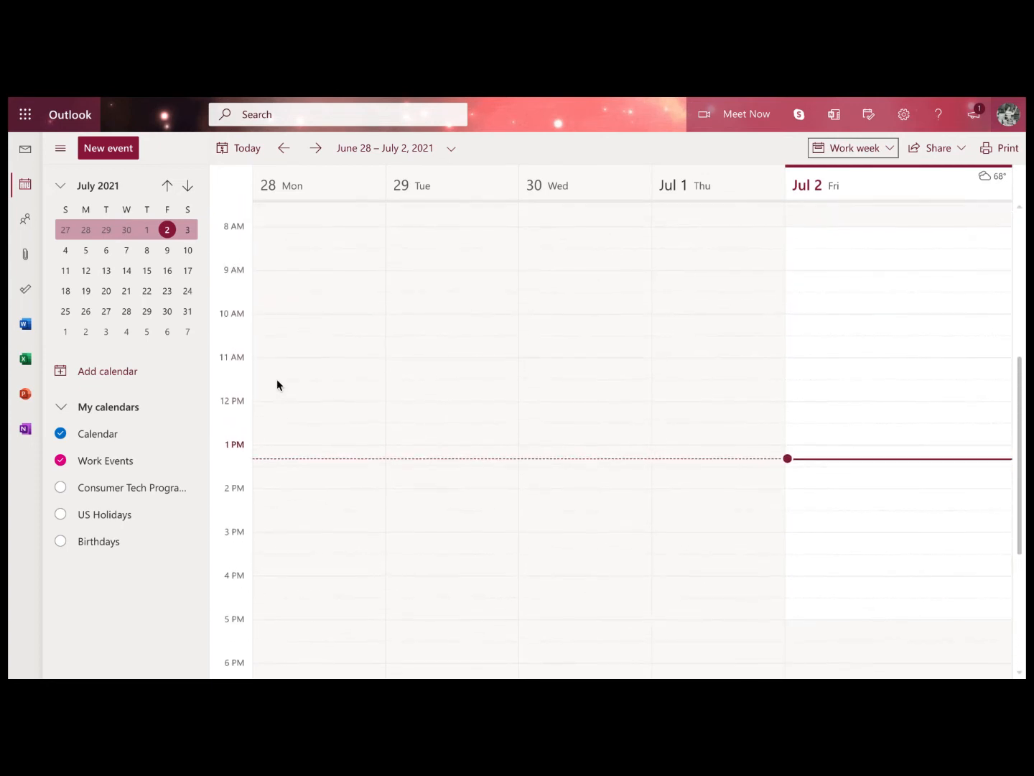
{"action": "scroll", "coordinate": [276, 380], "scroll_direction": "down", "scroll_amount": 4}
{"action": "scroll", "coordinate": [277, 379], "scroll_direction": "up", "scroll_amount": 10}
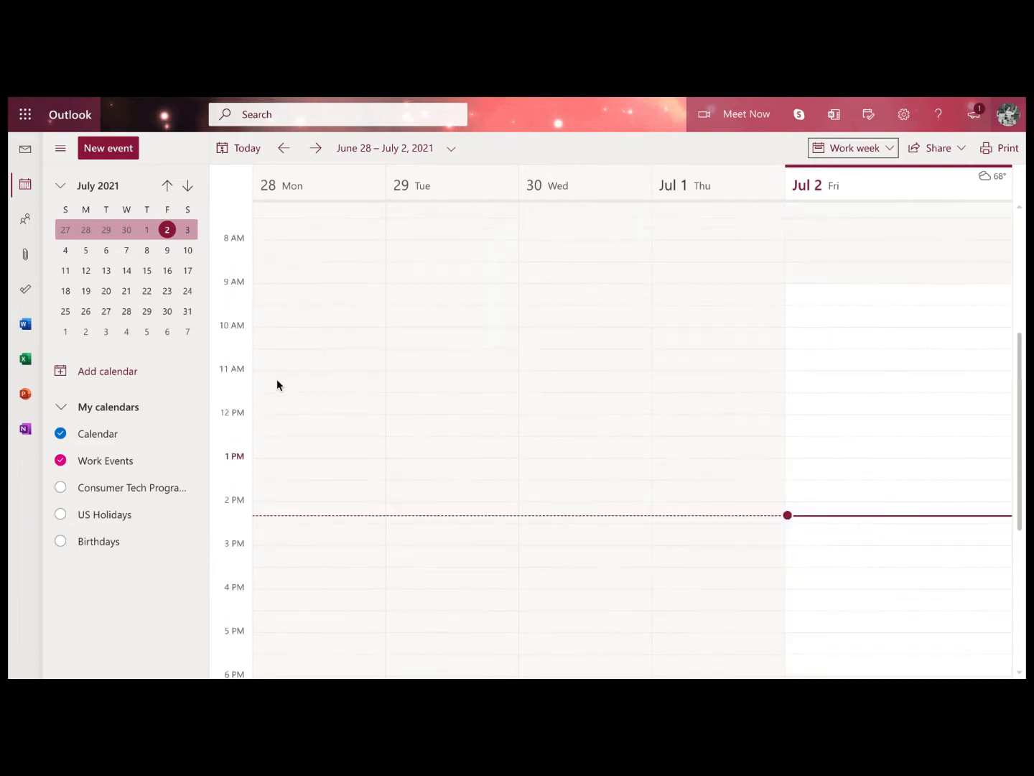
Switch the calendar to the Week view and turn on Split view to show the calendars side by side.
{"action": "left_click", "coordinate": [888, 151]}
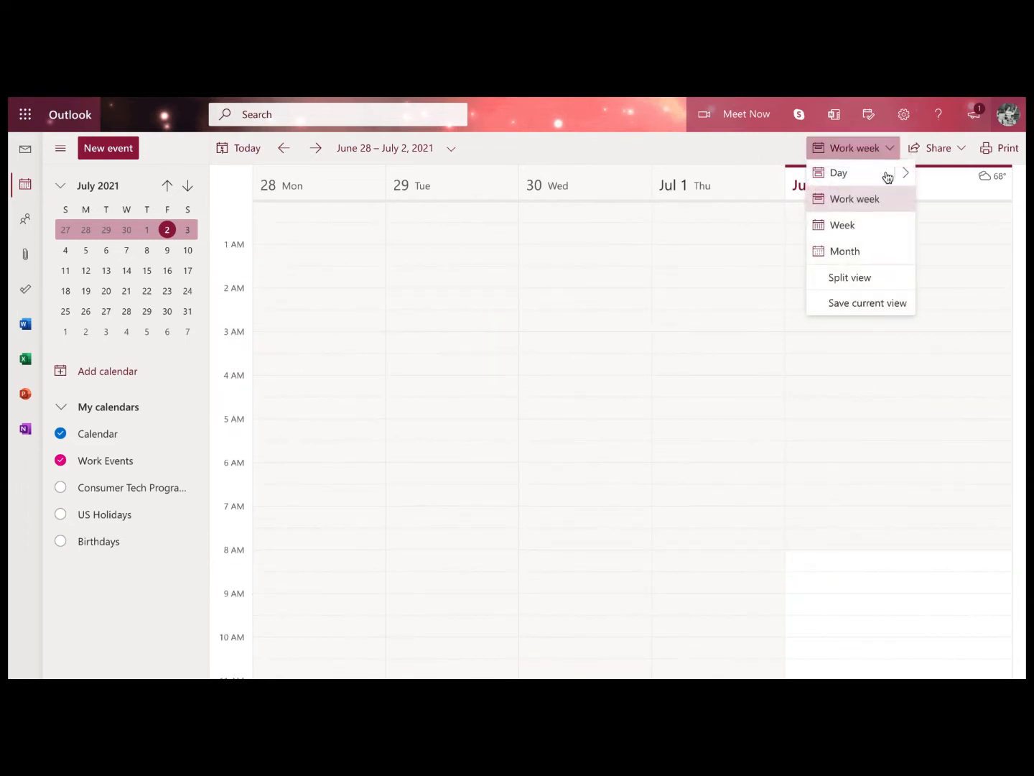
{"action": "left_click", "coordinate": [876, 233]}
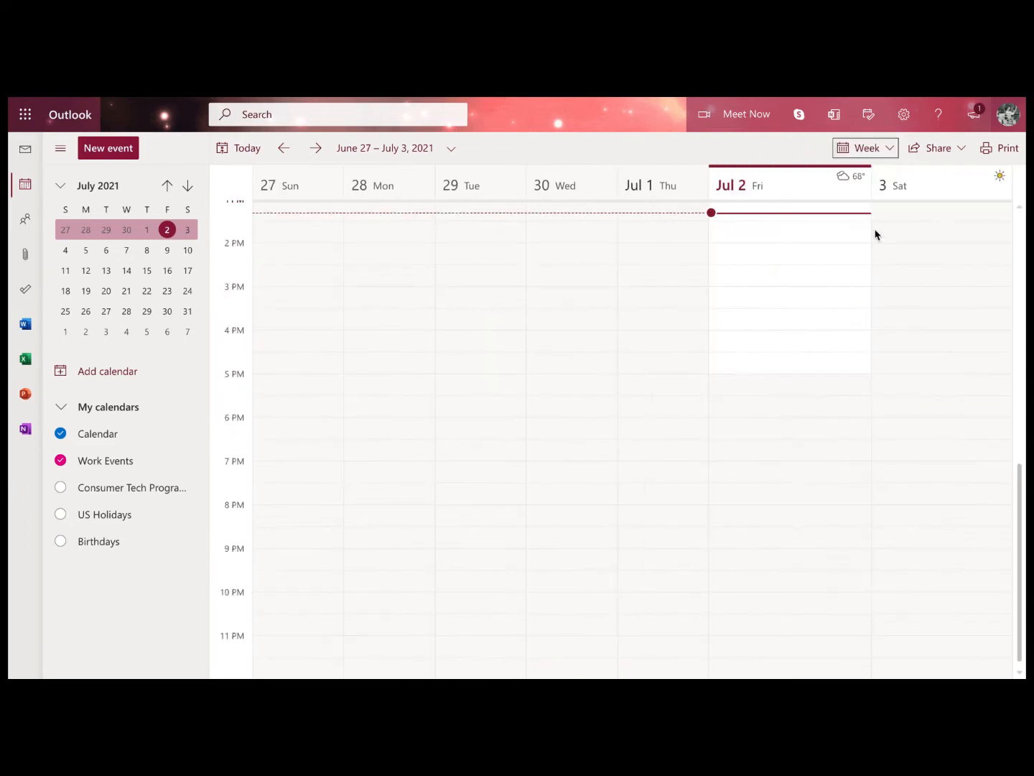
{"action": "left_click", "coordinate": [895, 148]}
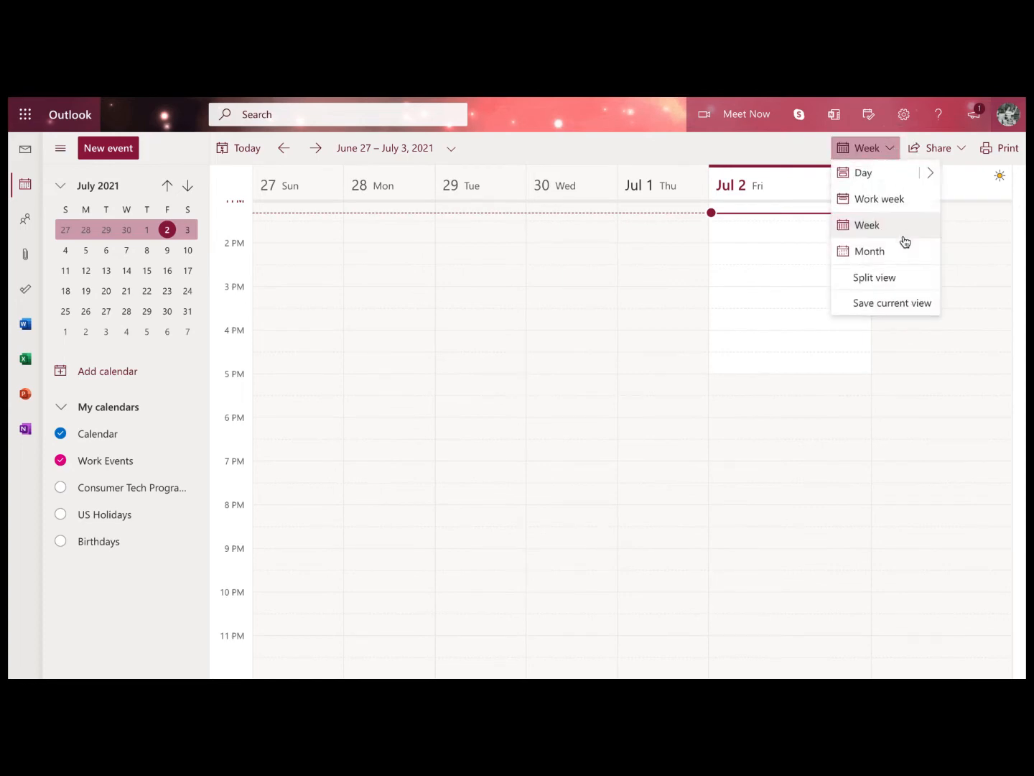
{"action": "left_click", "coordinate": [905, 282]}
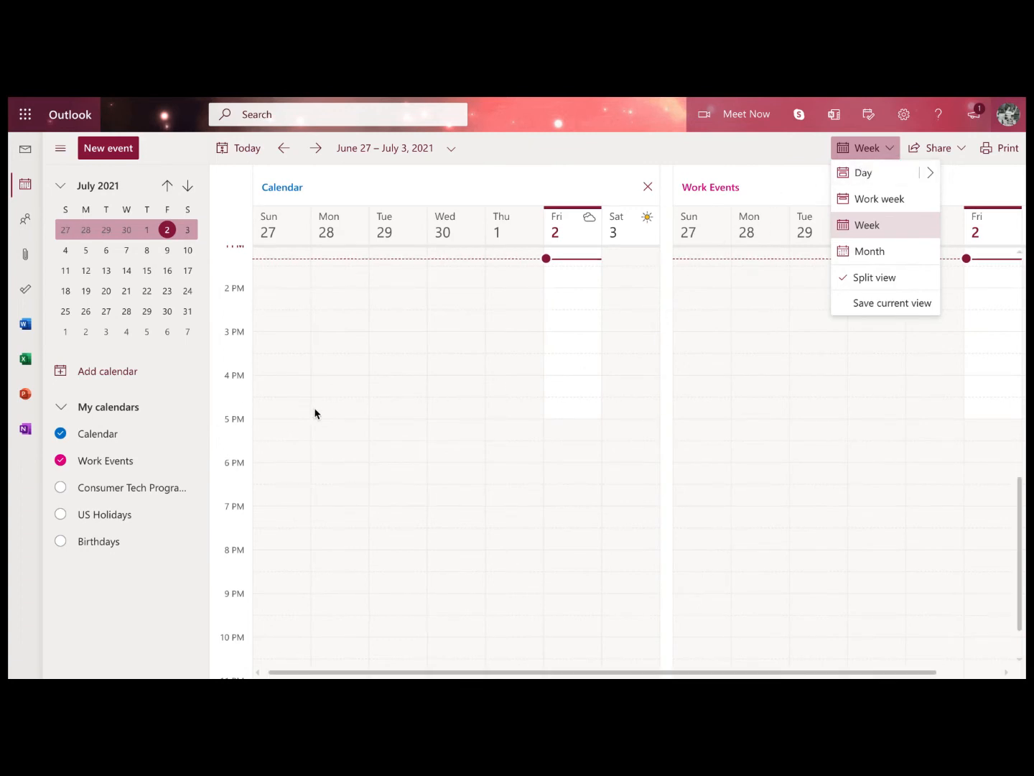
Show the Consumer Tech calendar as well, and turn Split view off and on again to compare the layouts.
{"action": "left_click", "coordinate": [61, 488]}
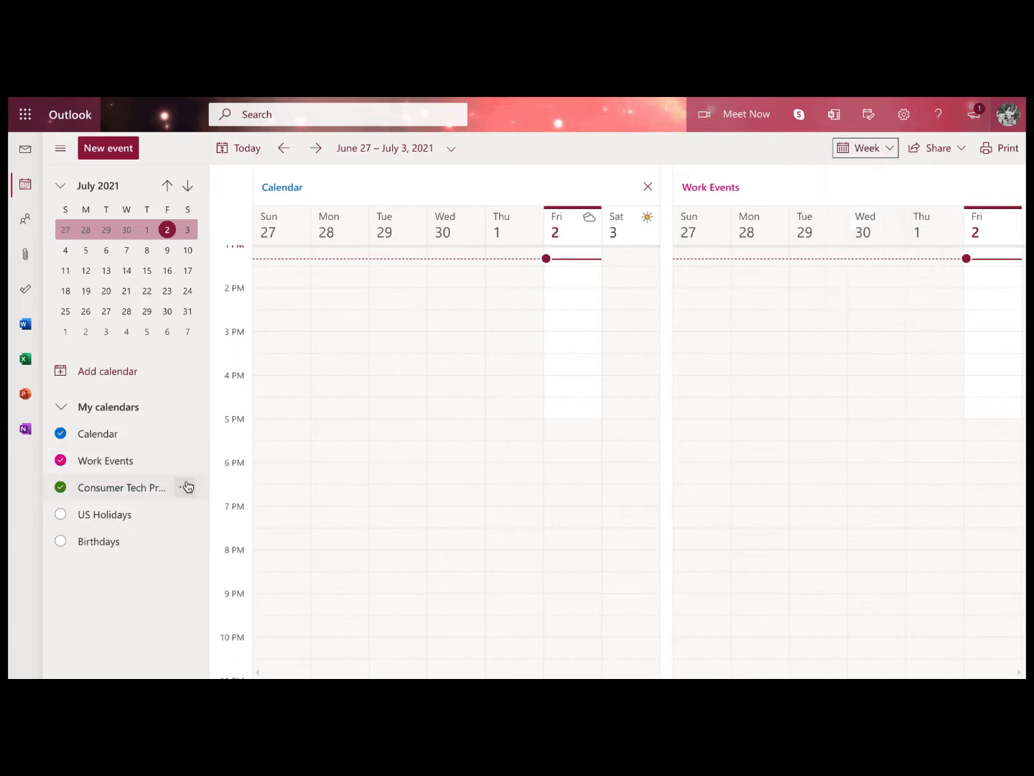
{"action": "left_click", "coordinate": [889, 151]}
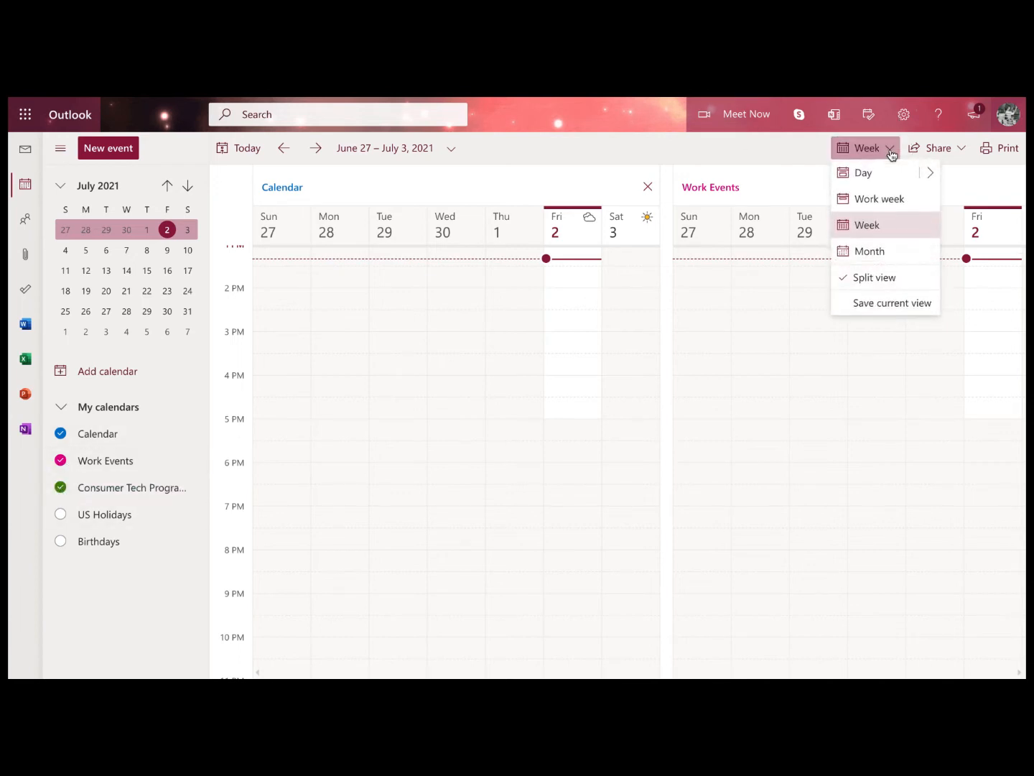
{"action": "left_click", "coordinate": [917, 280]}
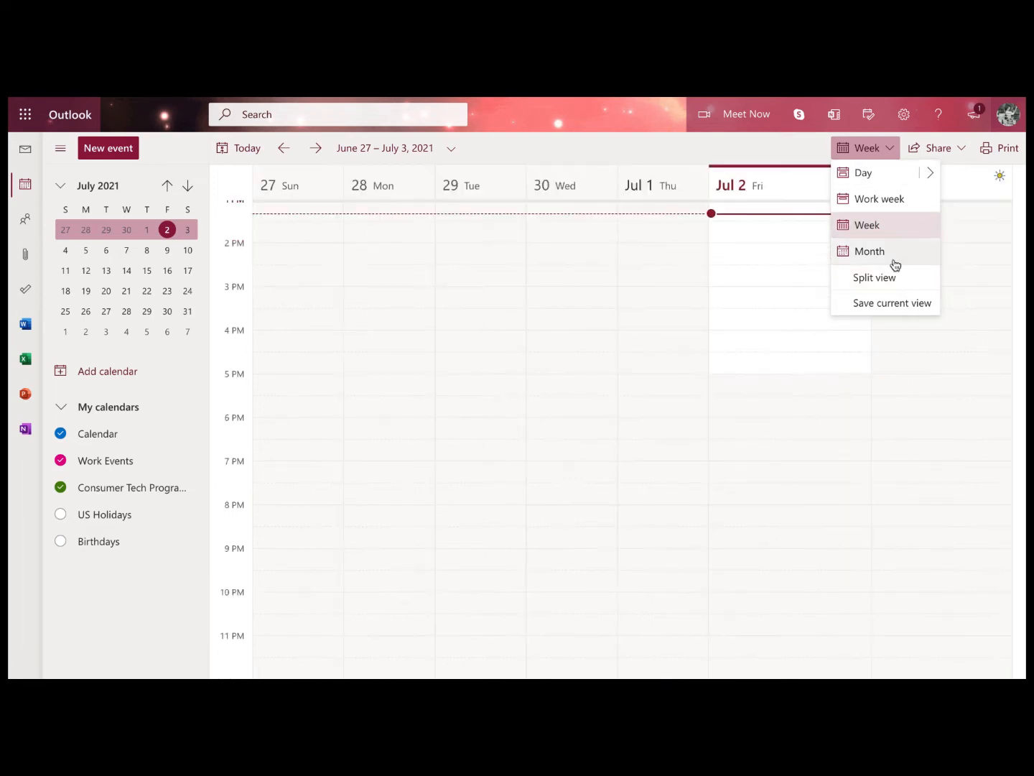
{"action": "left_click", "coordinate": [893, 279]}
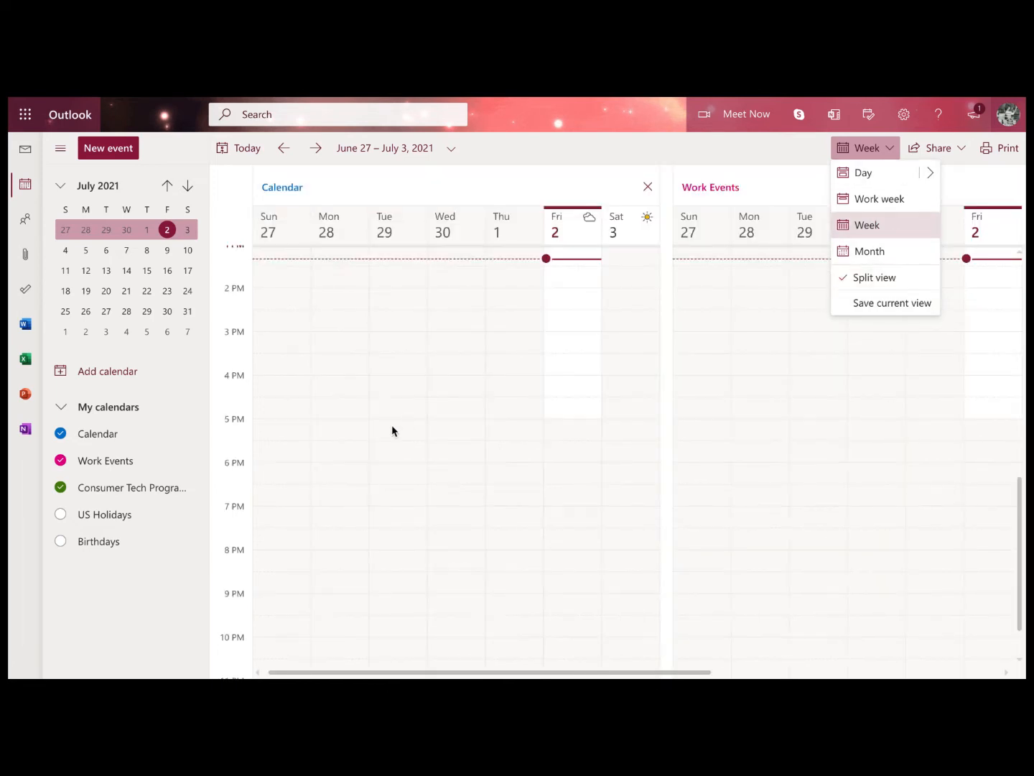
Hide the Work Events calendar from the side-by-side week layout and show it again.
{"action": "left_click", "coordinate": [865, 148]}
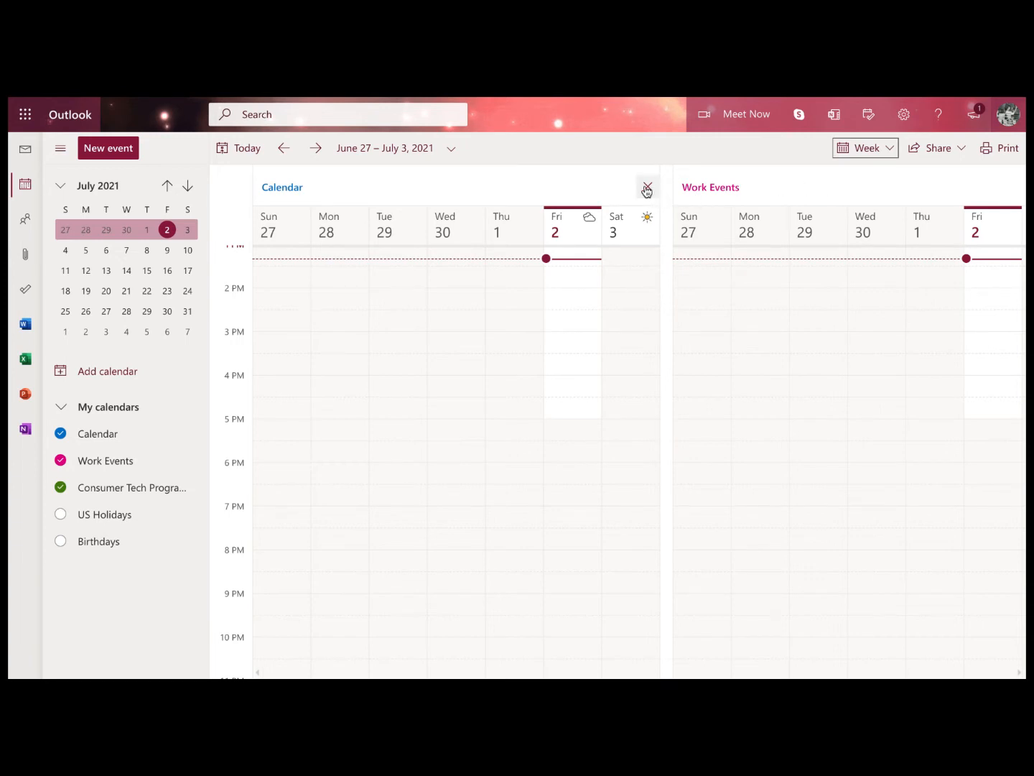
{"action": "left_click", "coordinate": [61, 463]}
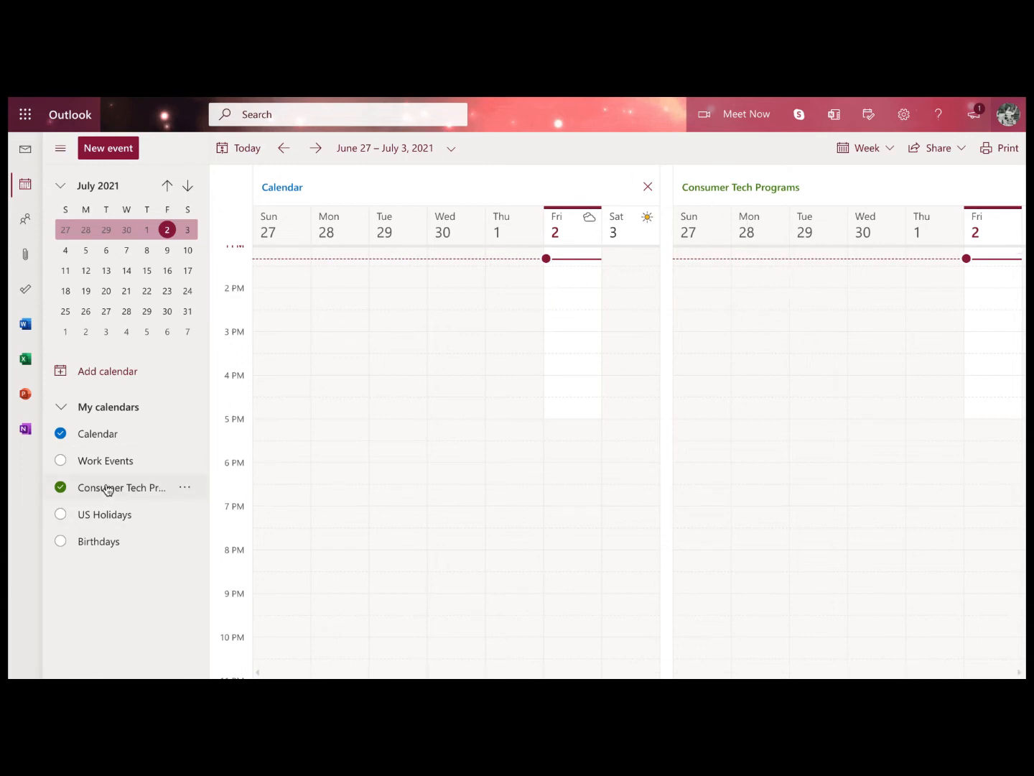
{"action": "left_click", "coordinate": [62, 461]}
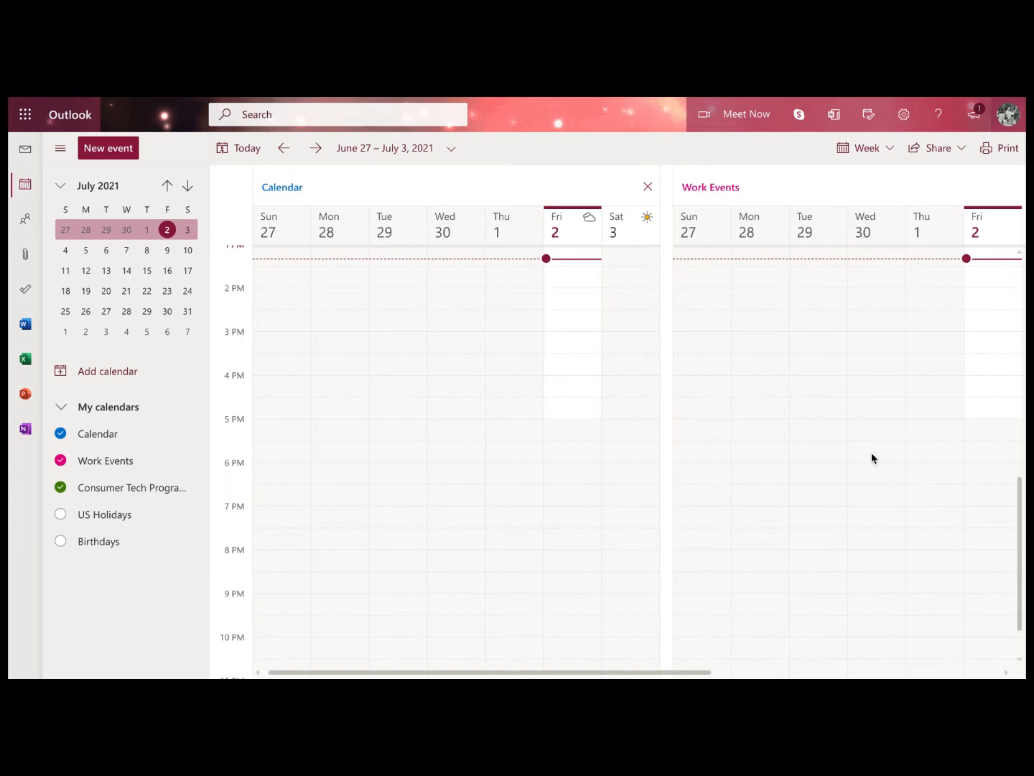
{"action": "left_click", "coordinate": [890, 152]}
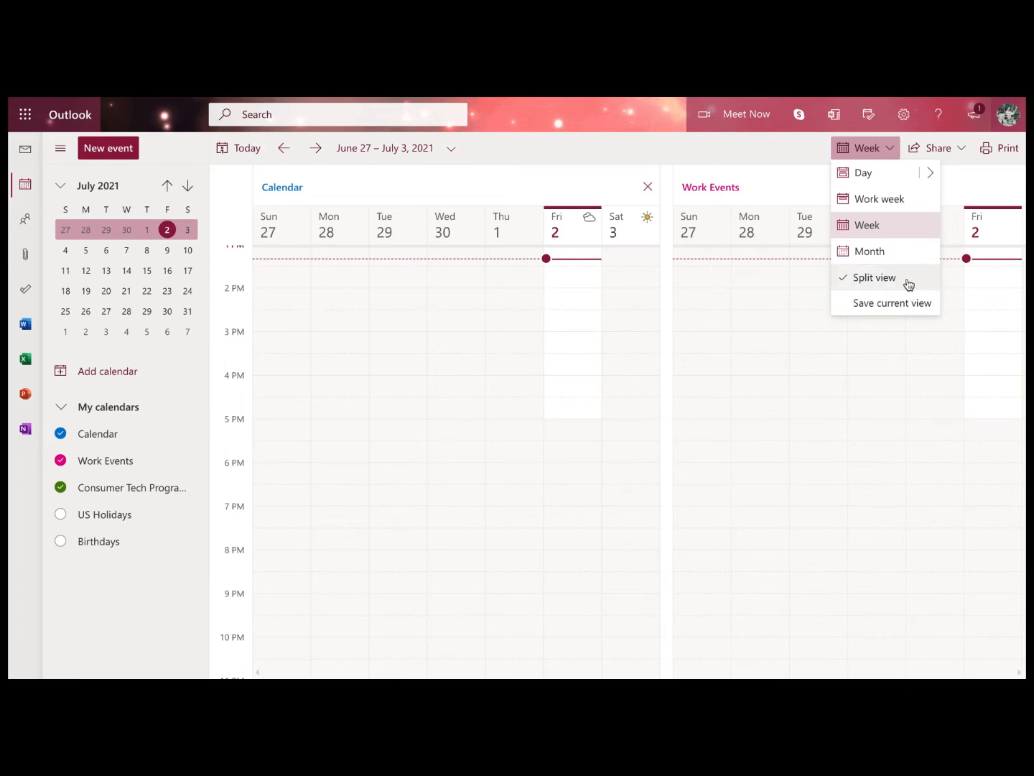
{"action": "left_click", "coordinate": [809, 183]}
Look at the sharing and permissions options for the Work Events calendar and close them without inviting anyone.
{"action": "left_click", "coordinate": [966, 149]}
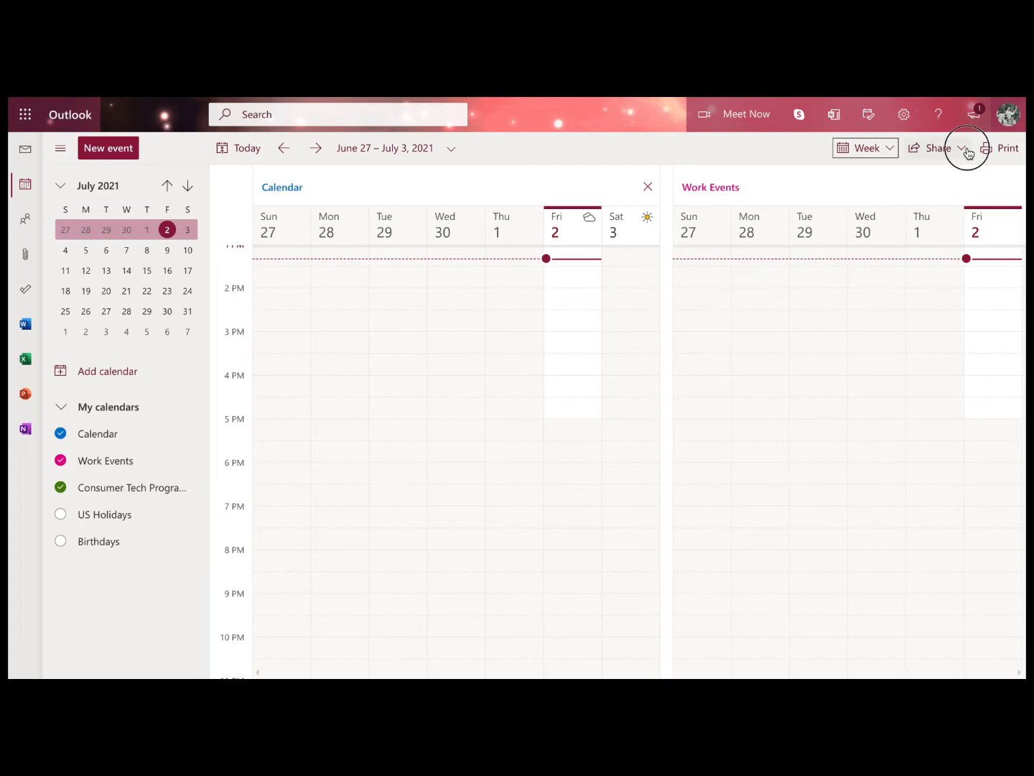
{"action": "left_click", "coordinate": [916, 200]}
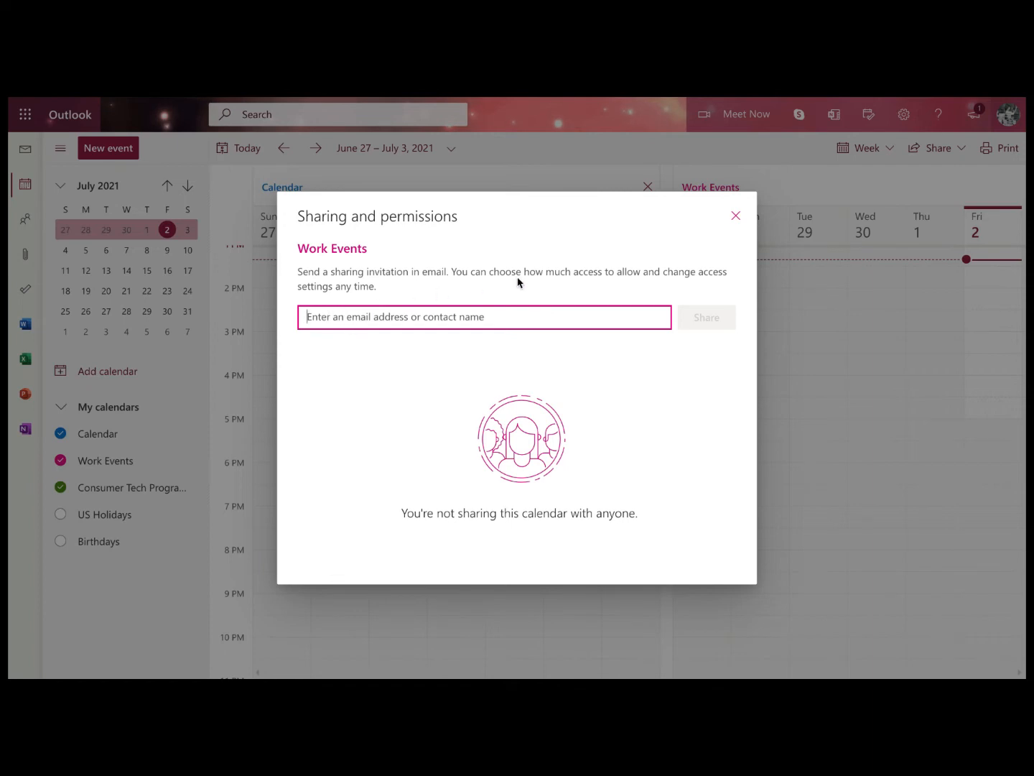
{"action": "left_click", "coordinate": [735, 218]}
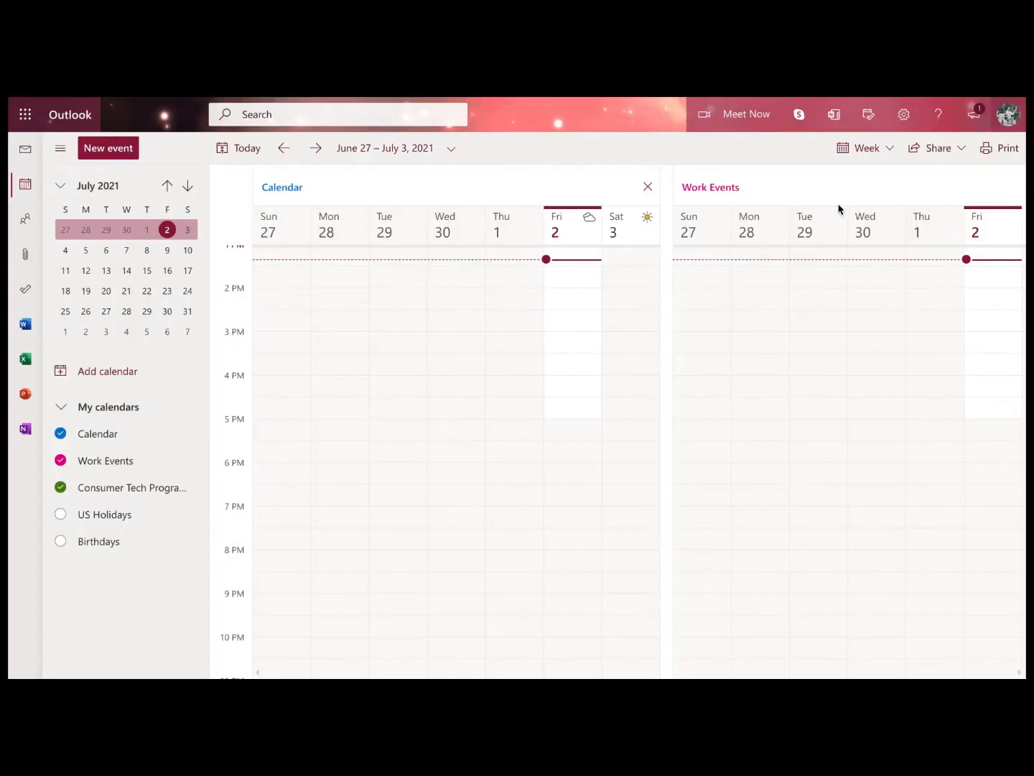
Open the print settings for the selected calendars and preview the Work week view with the Vertical agenda layout.
{"action": "left_click", "coordinate": [1007, 148]}
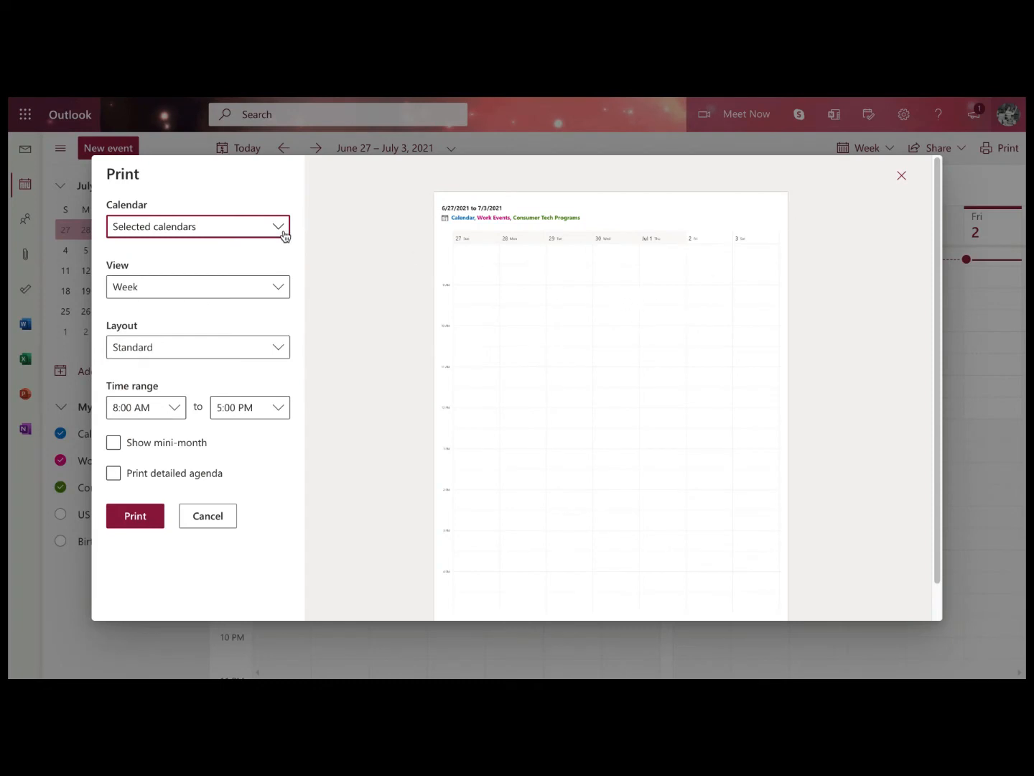
{"action": "left_click", "coordinate": [277, 290]}
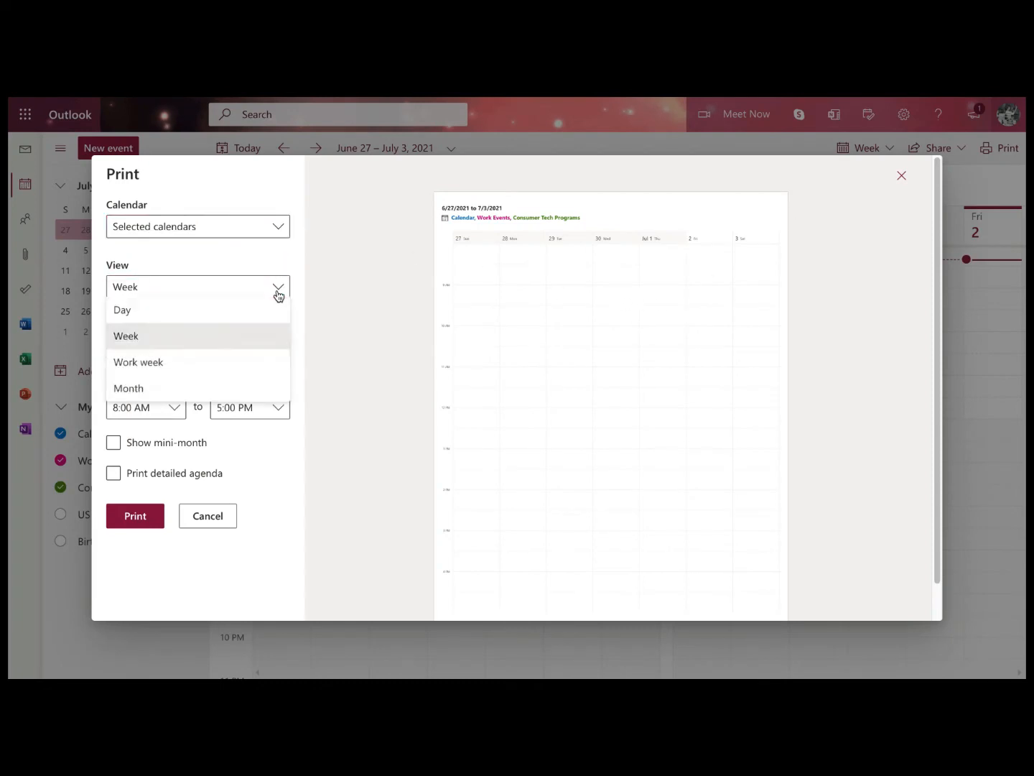
{"action": "left_click", "coordinate": [252, 363]}
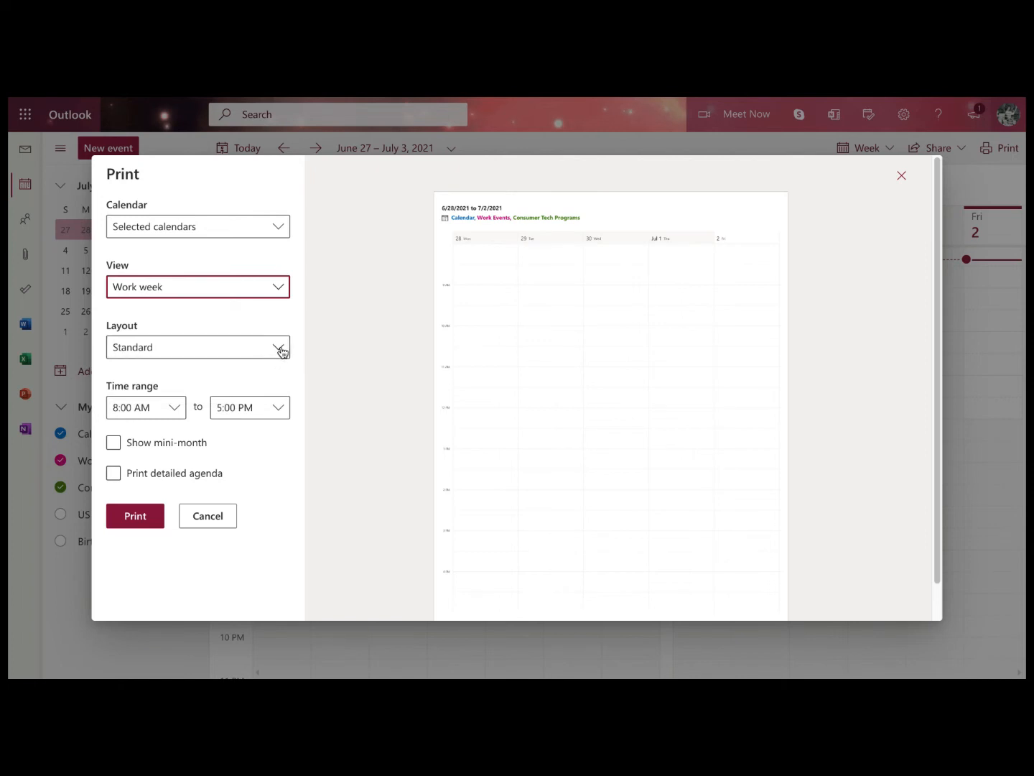
{"action": "left_click", "coordinate": [280, 351]}
{"action": "left_click", "coordinate": [260, 398]}
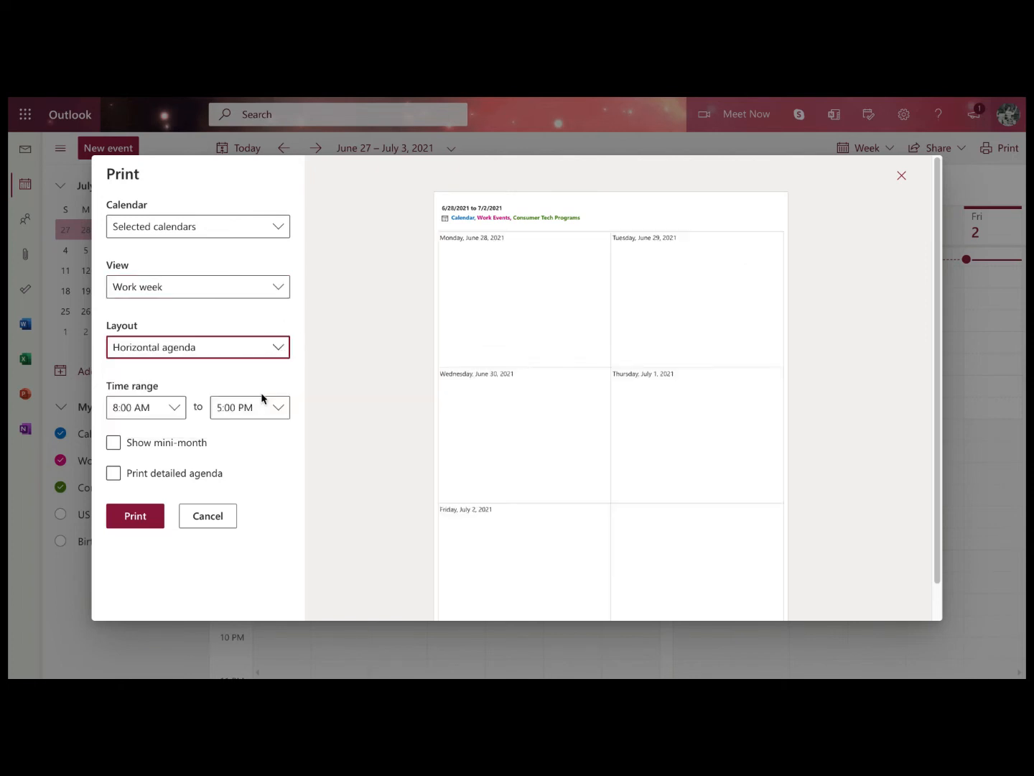
{"action": "key", "text": "Down"}
Include the mini-month in the print preview, try the detailed agenda option on and off, and close without printing.
{"action": "left_click", "coordinate": [193, 443]}
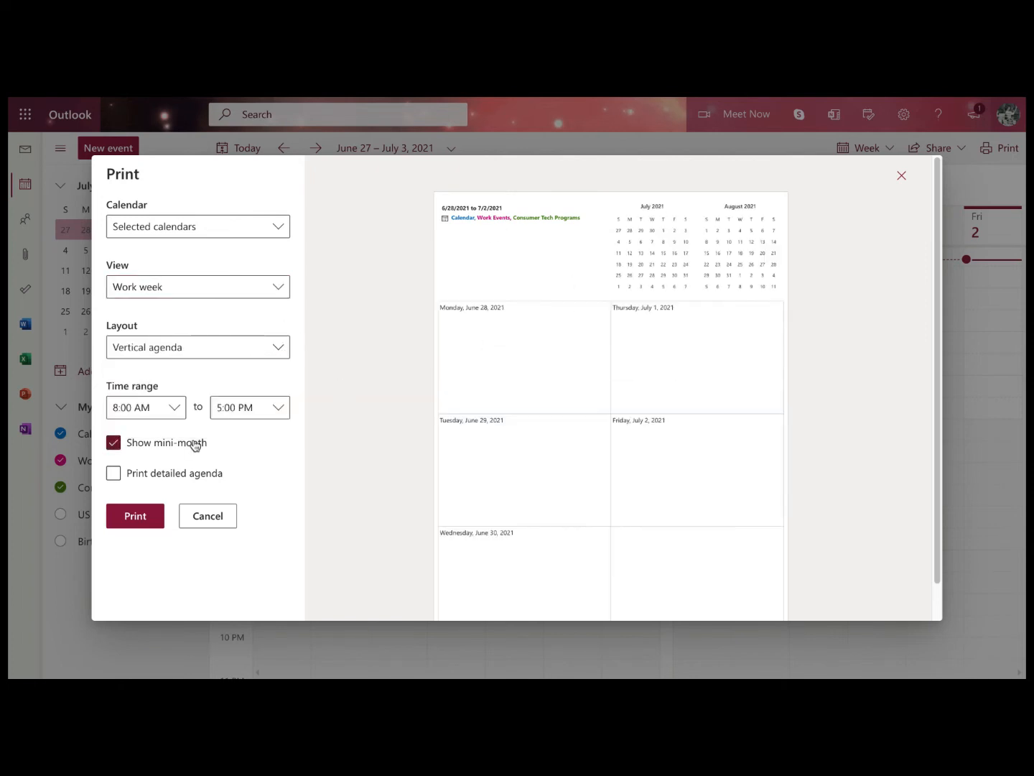
{"action": "left_click", "coordinate": [199, 482]}
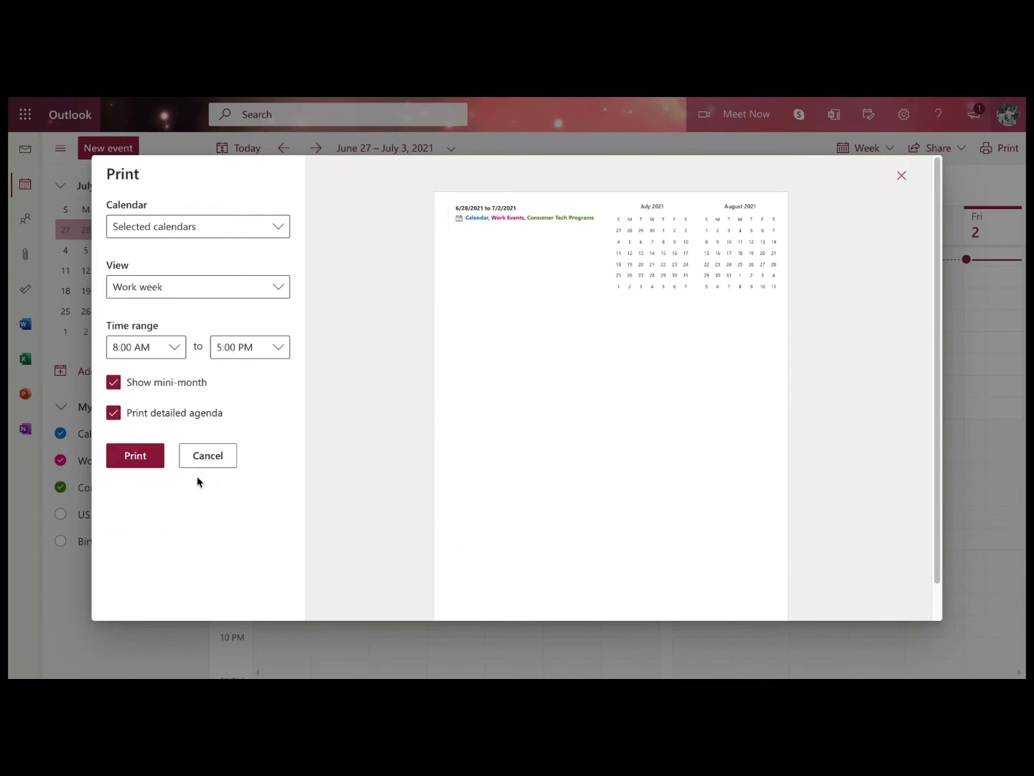
{"action": "left_click", "coordinate": [204, 414]}
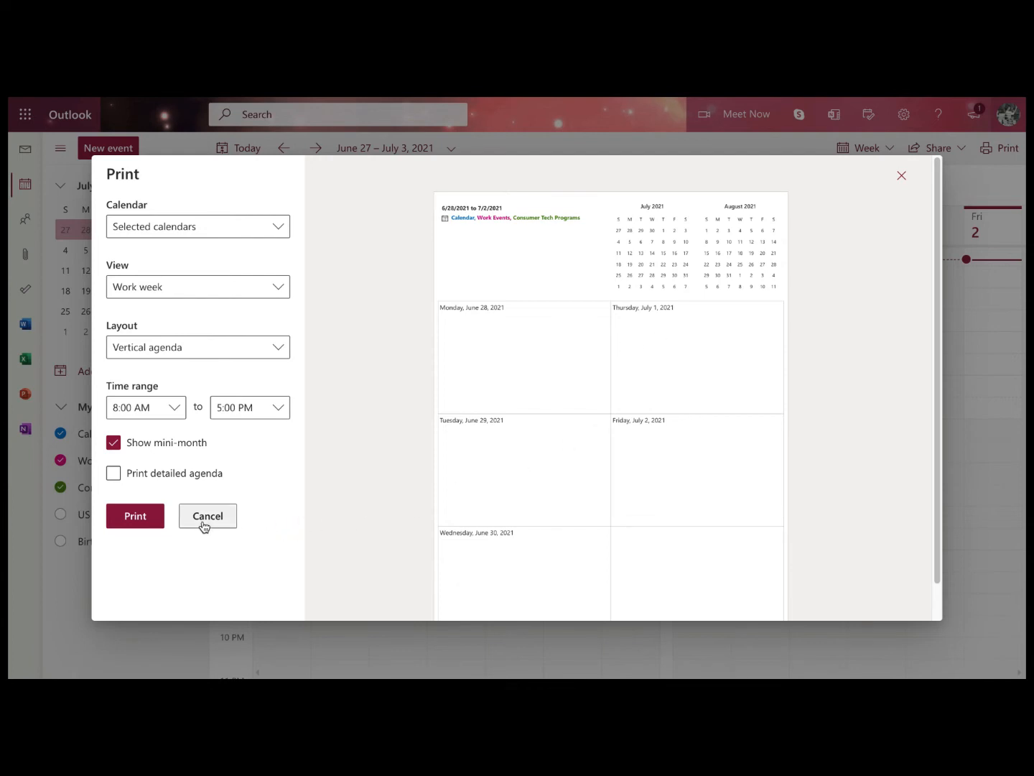
{"action": "left_click", "coordinate": [902, 178]}
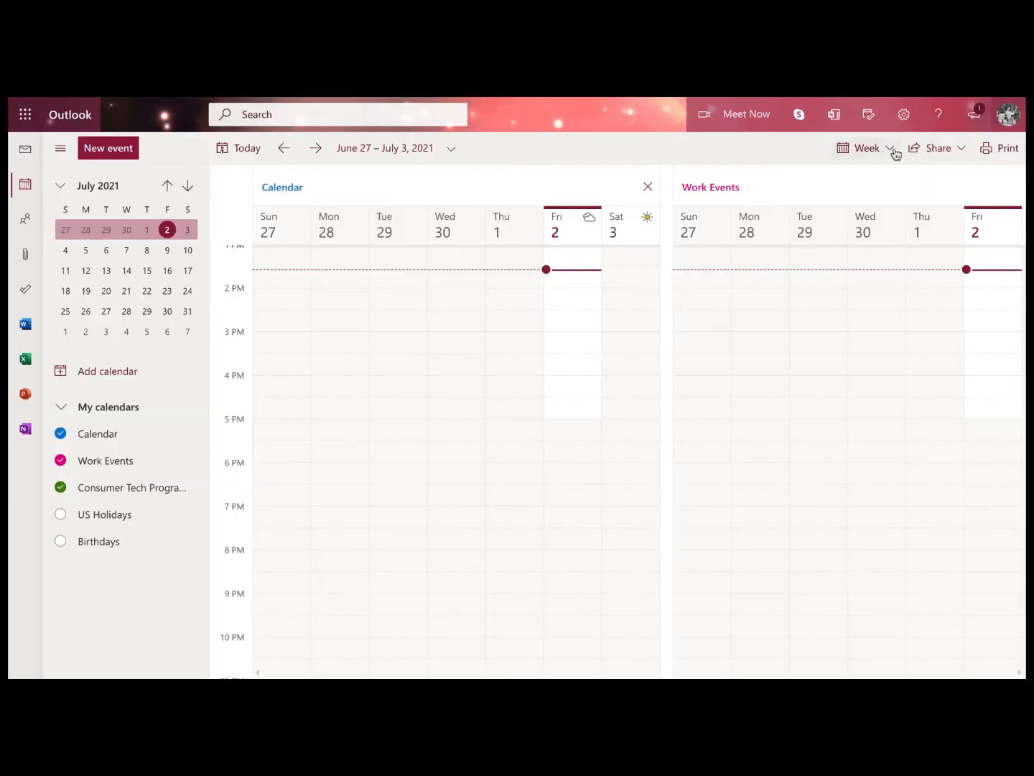
Turn off Split view to combine the selected calendars in a single week layout.
{"action": "left_click", "coordinate": [892, 151]}
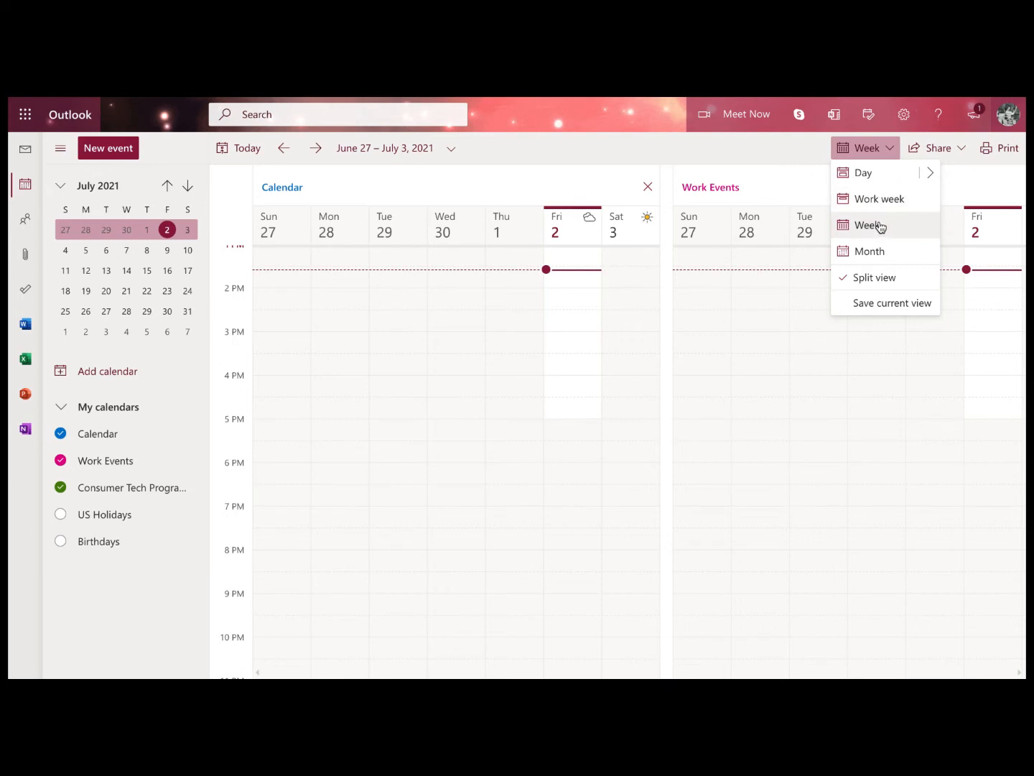
{"action": "left_click", "coordinate": [897, 282]}
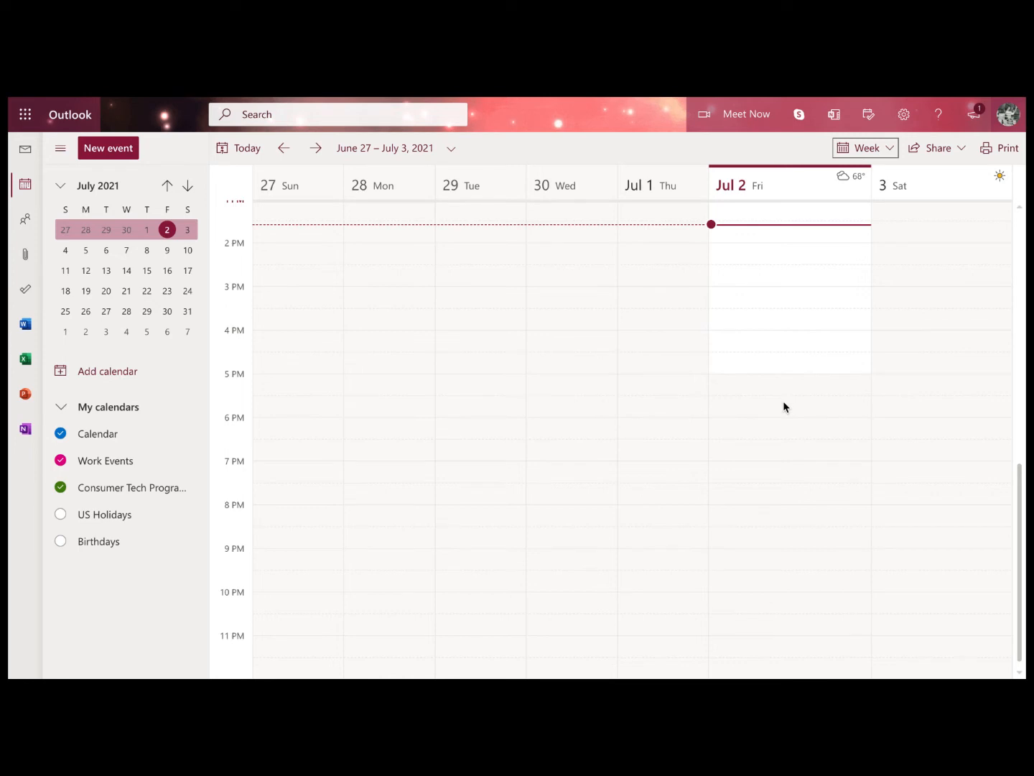
Try the full event form at 4:30 PM on Friday, July 2, close it unsaved, and open the quick form at 5:00 PM.
{"action": "scroll", "coordinate": [785, 407], "scroll_direction": "up", "scroll_amount": 1}
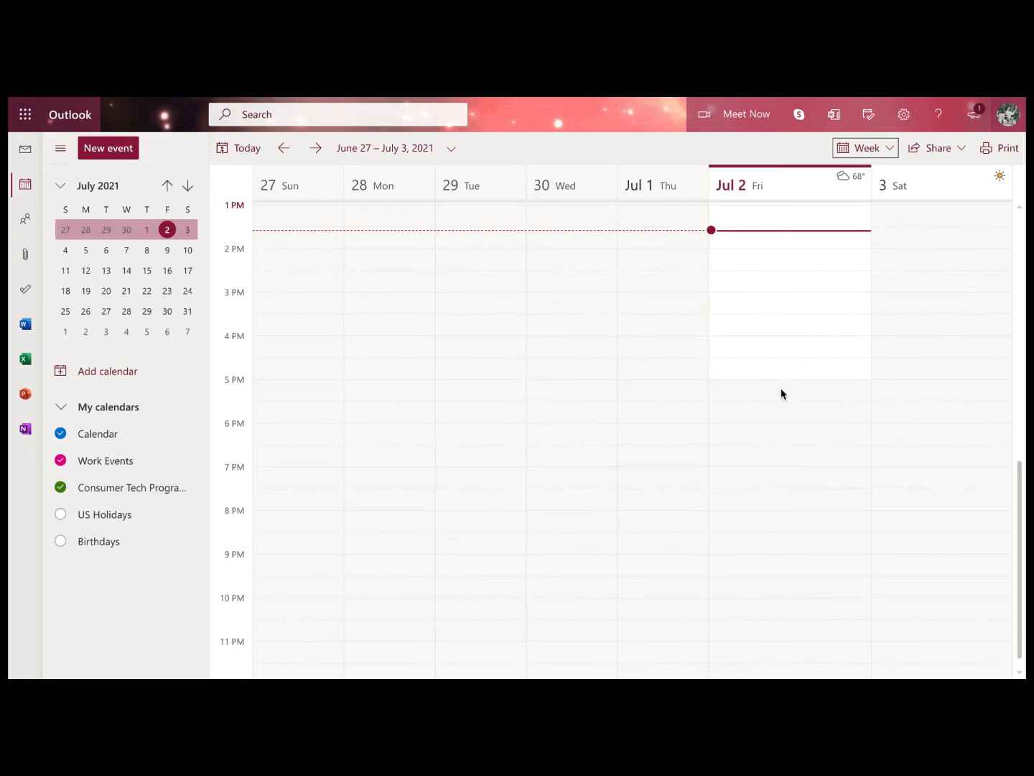
{"action": "double_click", "coordinate": [775, 369]}
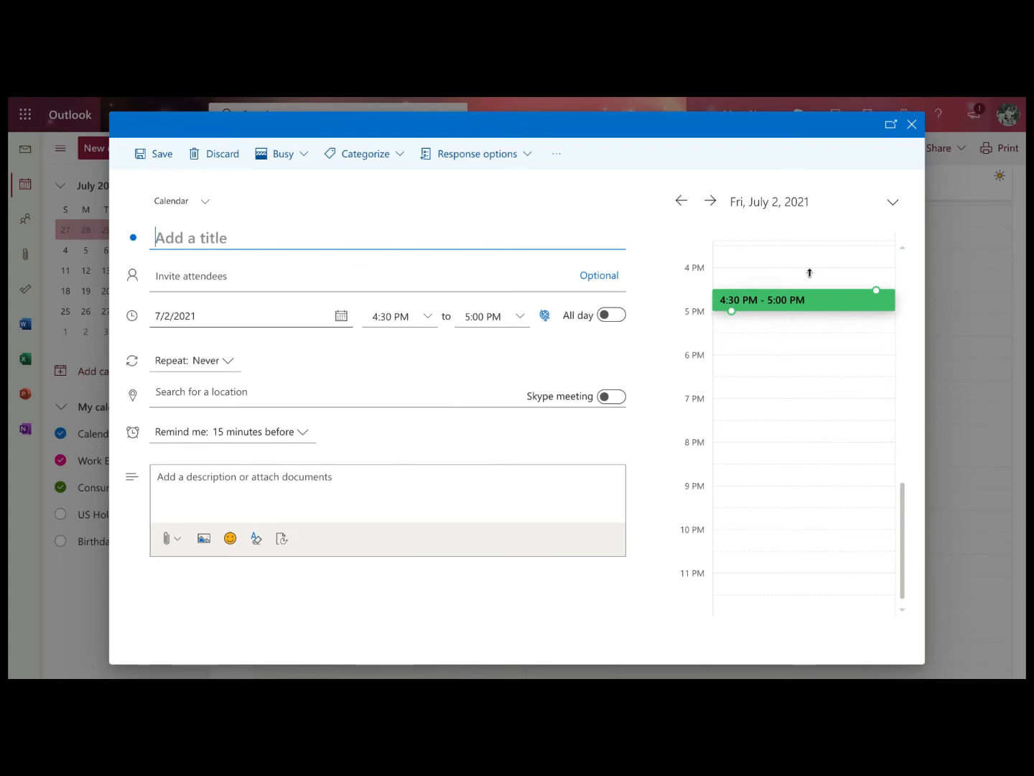
{"action": "left_click", "coordinate": [912, 126]}
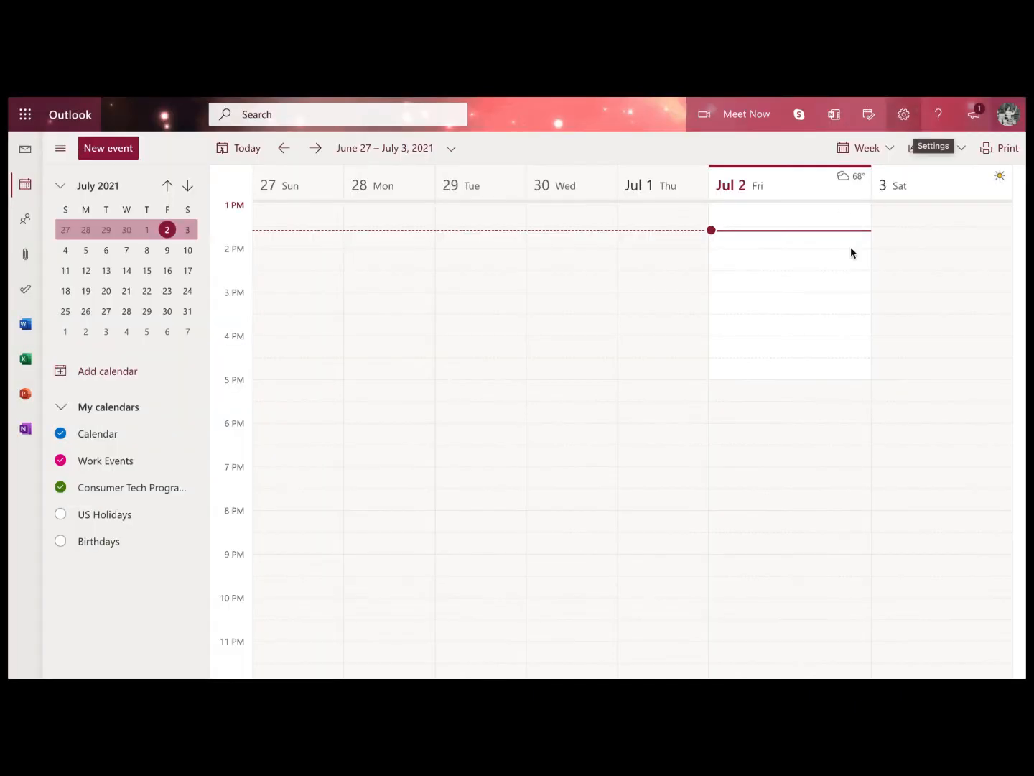
{"action": "left_click", "coordinate": [772, 393]}
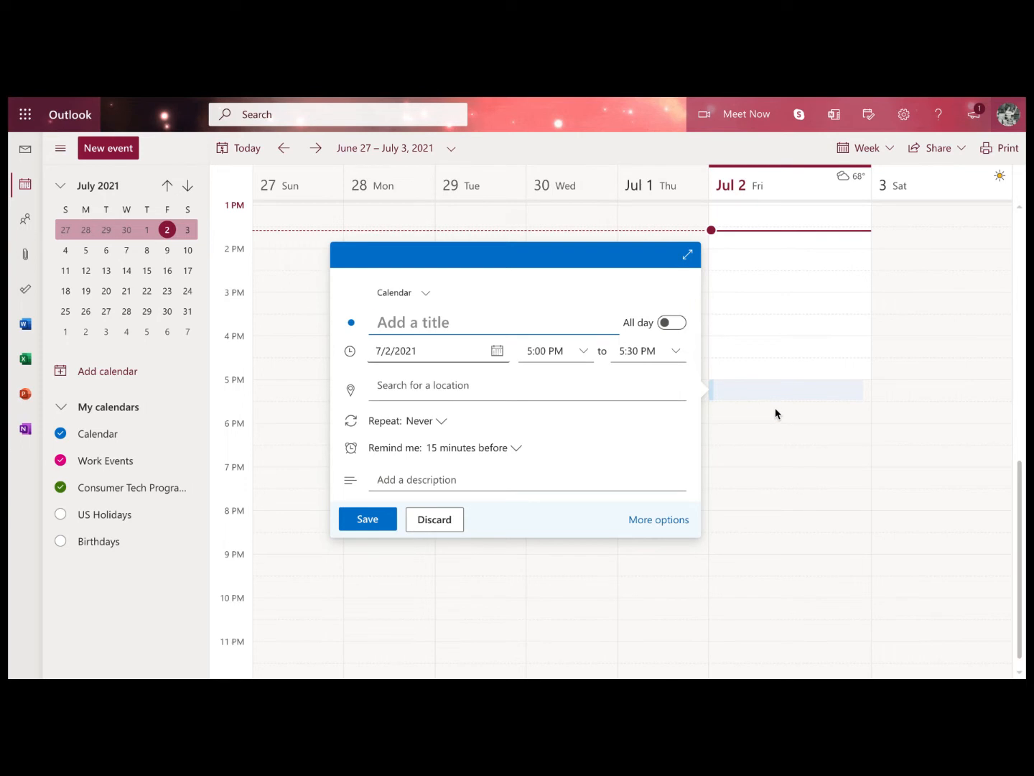
Start a new event in the full form for 5:30 PM on Friday, July 2, and assign it to the Work Events calendar.
{"action": "double_click", "coordinate": [776, 411]}
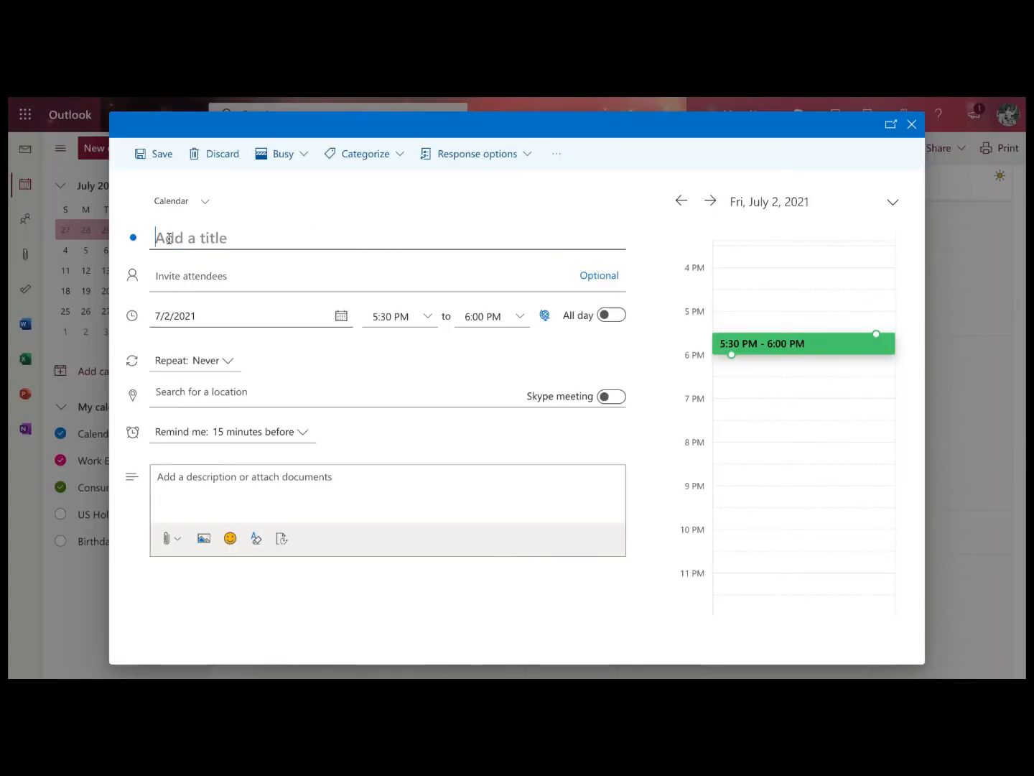
{"action": "left_click", "coordinate": [203, 204]}
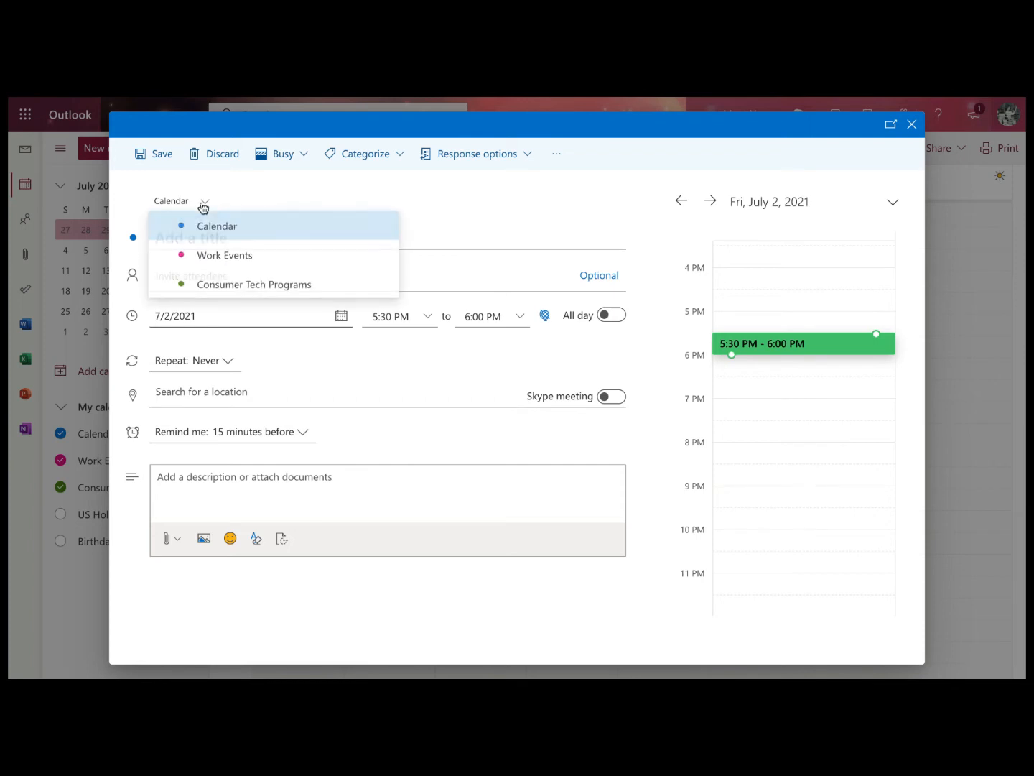
{"action": "left_click", "coordinate": [335, 259]}
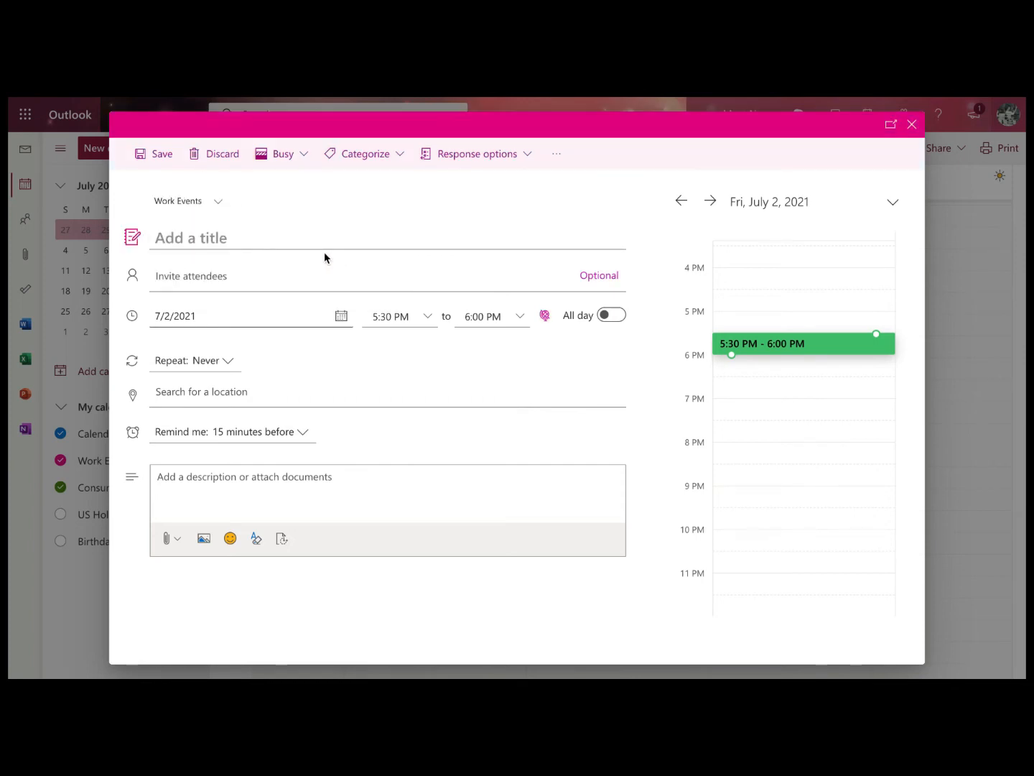
Title the event "Going Away Luncheon".
{"action": "left_click", "coordinate": [178, 239]}
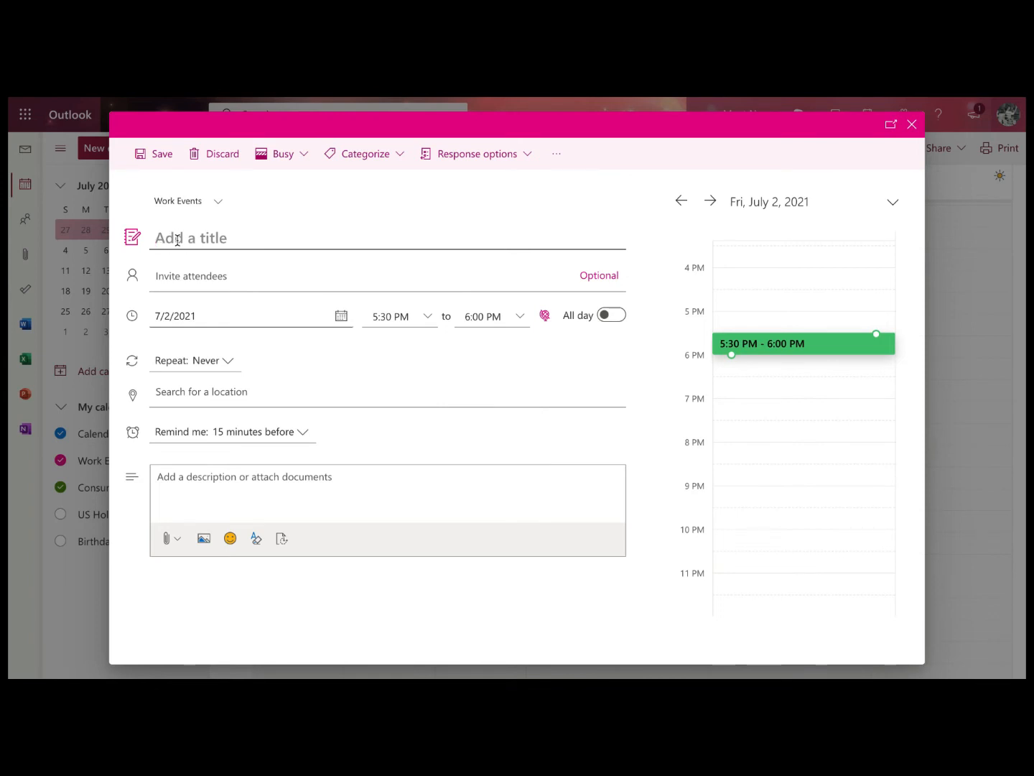
{"action": "type", "text": "Going AAw"}
{"action": "key", "text": "BackSpace"}
{"action": "key", "text": "BackSpace"}
{"action": "type", "text": "way"}
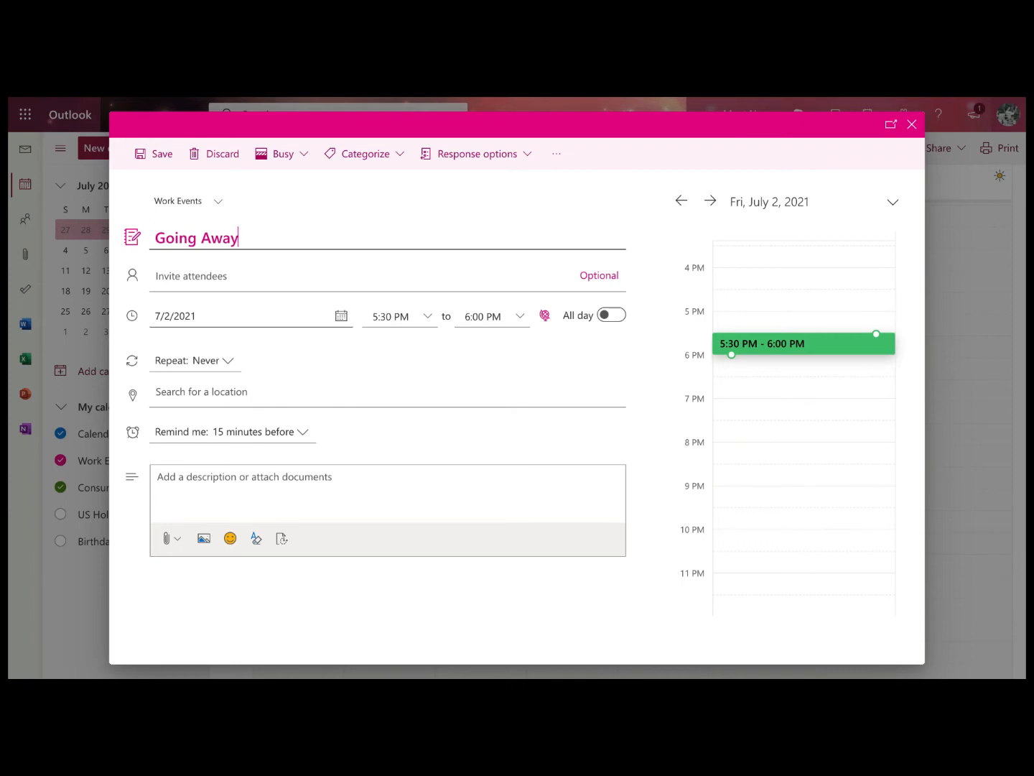
{"action": "type", "text": " Luncheon"}
{"action": "key", "text": "Tab"}
Invite three individual attendees to the luncheon from the suggested contacts.
{"action": "left_click", "coordinate": [300, 367]}
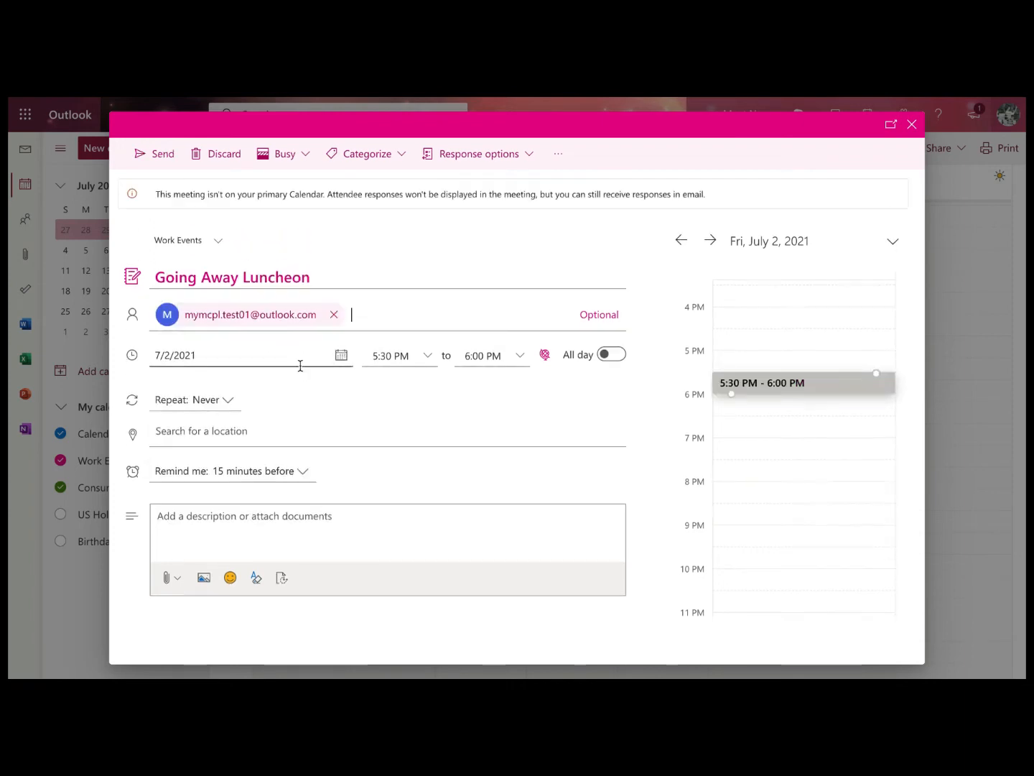
{"action": "left_click", "coordinate": [354, 314]}
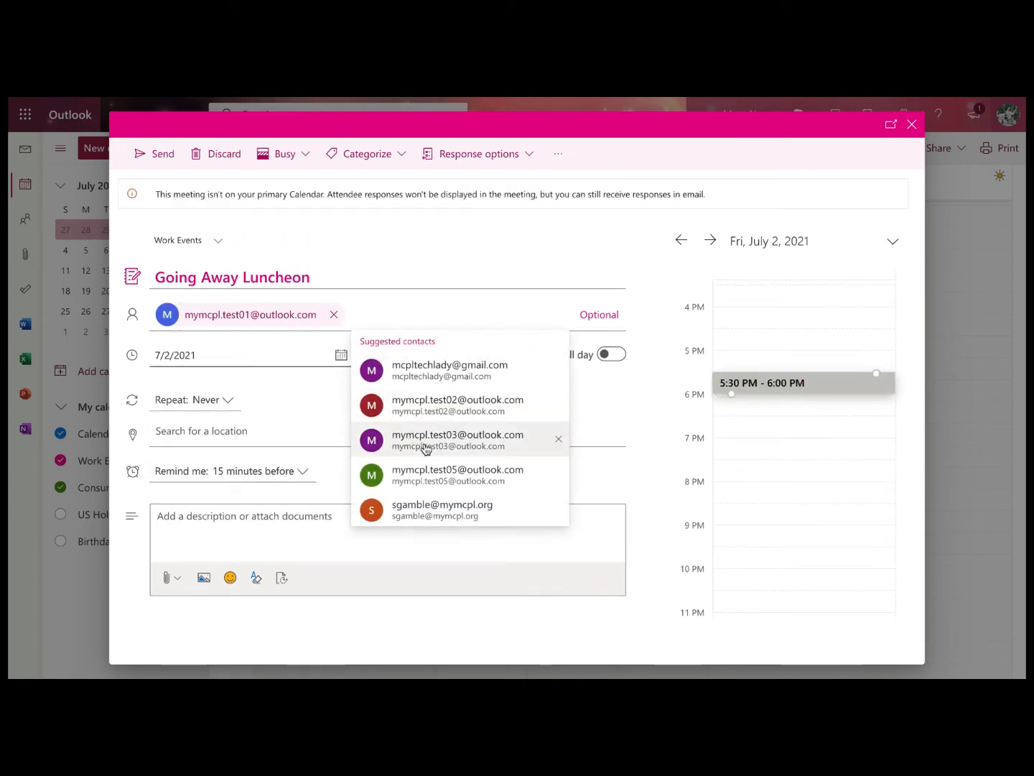
{"action": "left_click", "coordinate": [433, 469]}
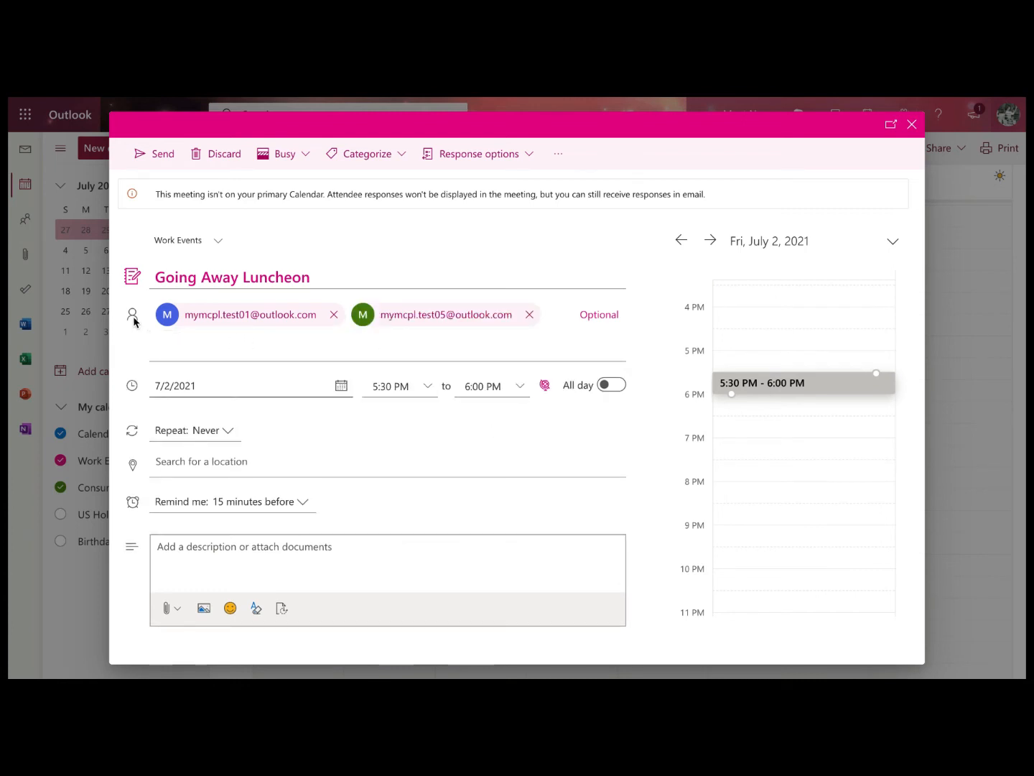
{"action": "left_click", "coordinate": [161, 347]}
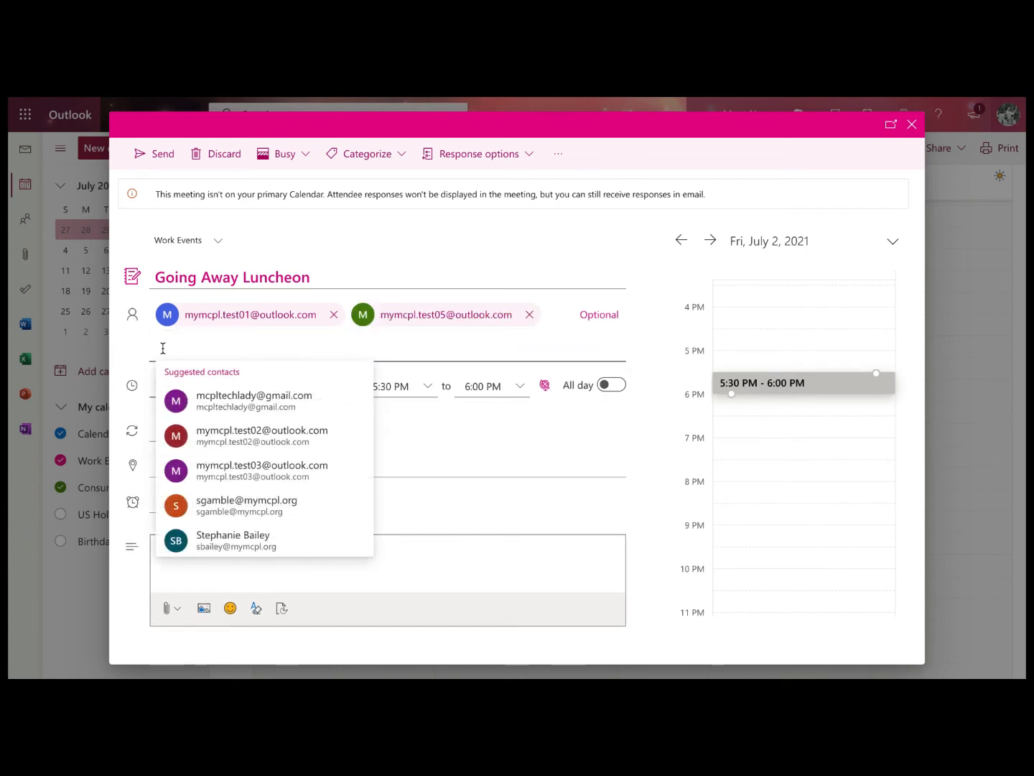
{"action": "left_click", "coordinate": [294, 472]}
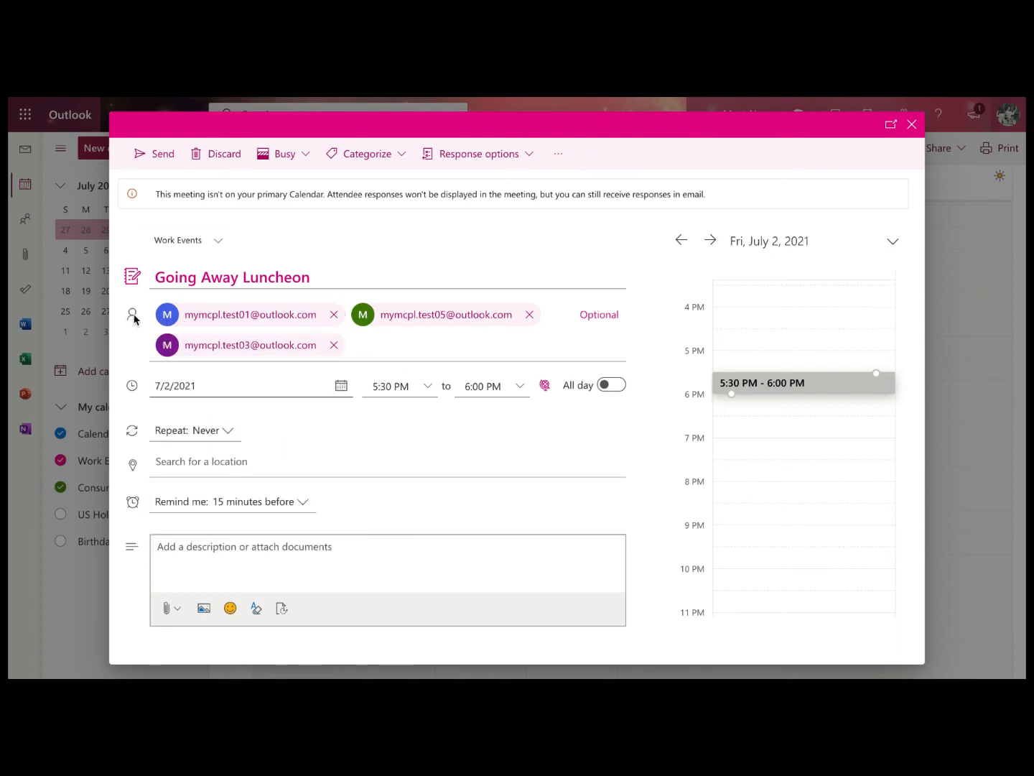
Add the Work Contacts group as an invitee and remove the three individual attendees from the luncheon.
{"action": "left_click", "coordinate": [381, 350]}
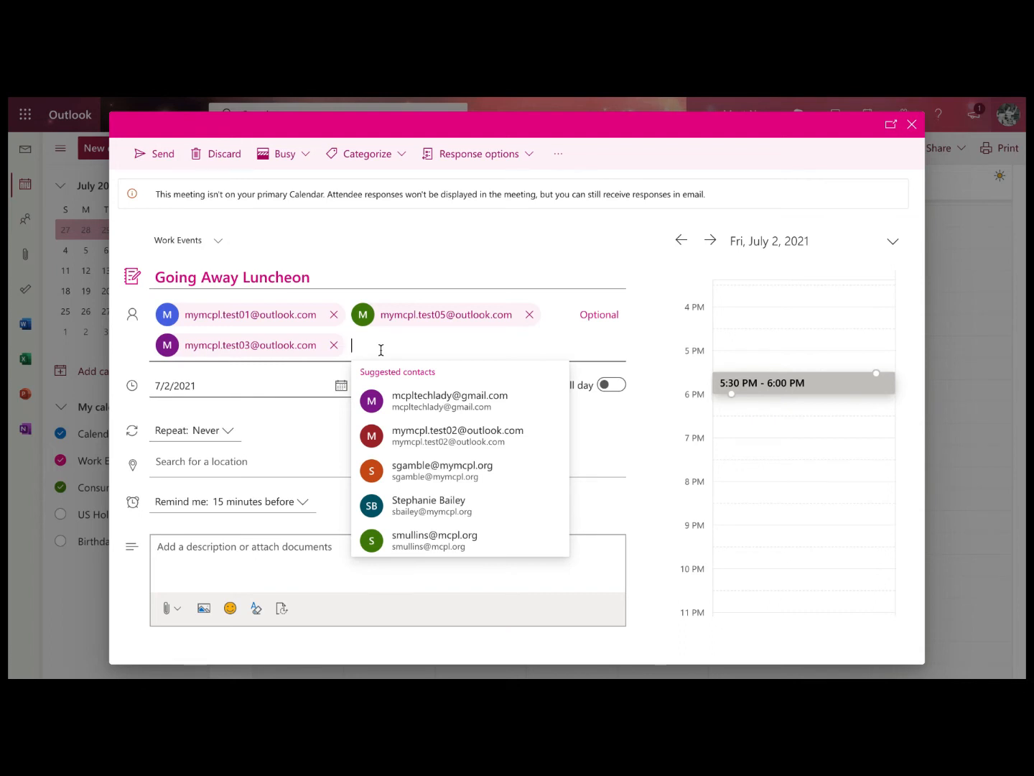
{"action": "type", "text": "W"}
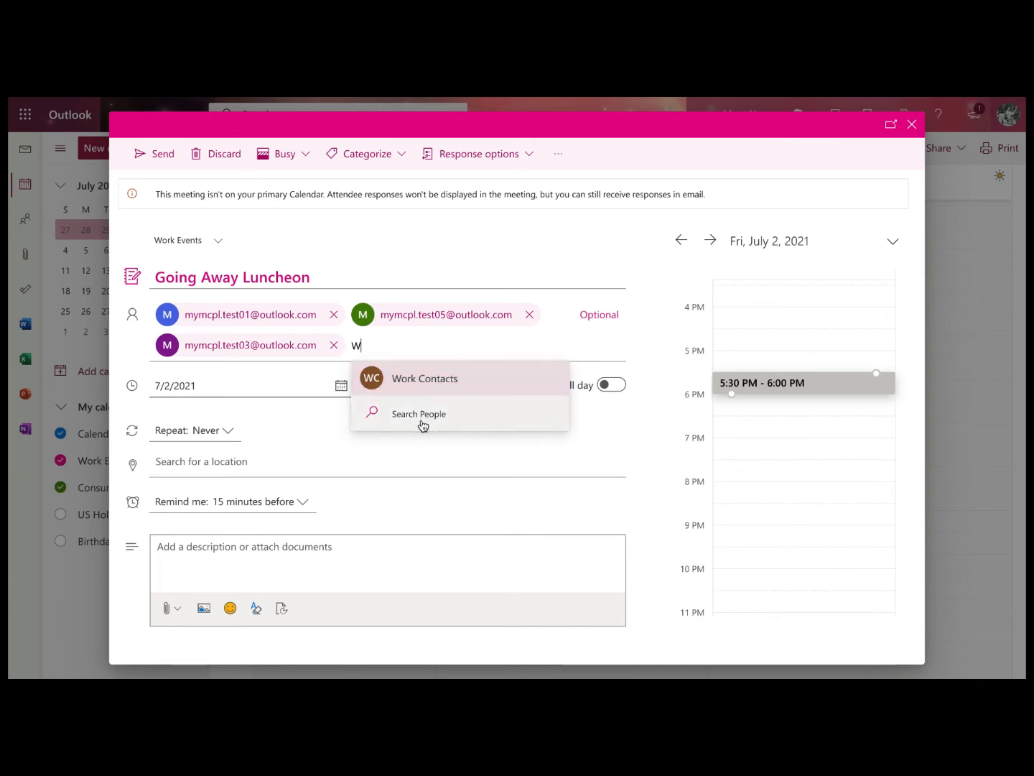
{"action": "left_click", "coordinate": [429, 383]}
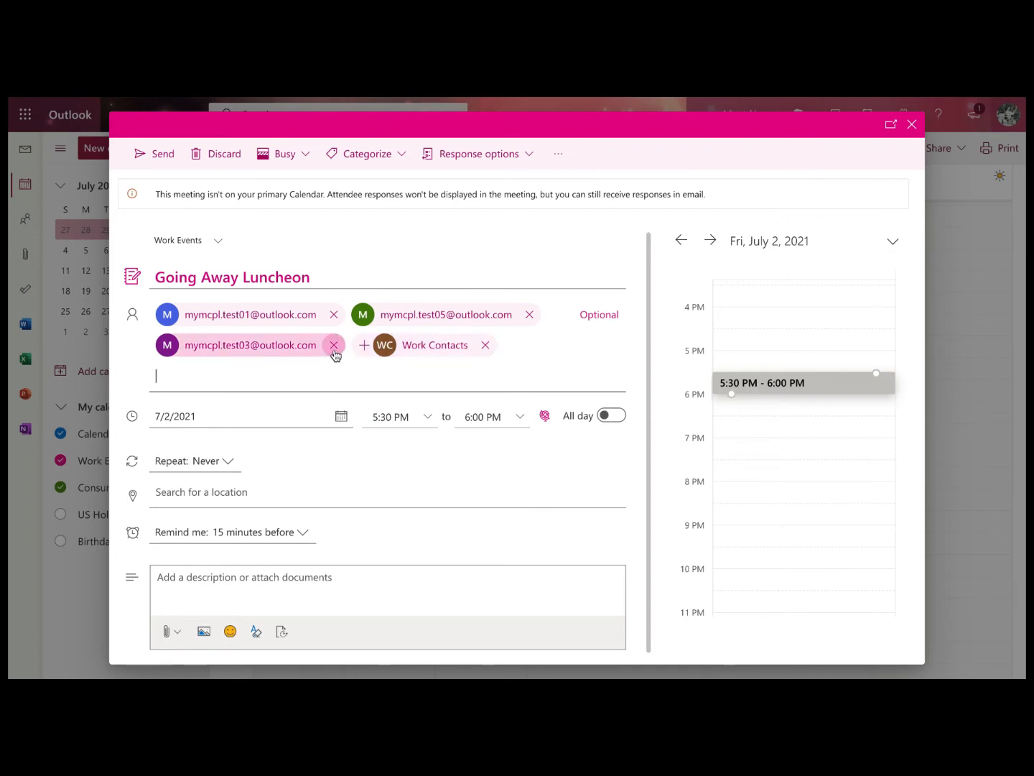
{"action": "left_click", "coordinate": [335, 344]}
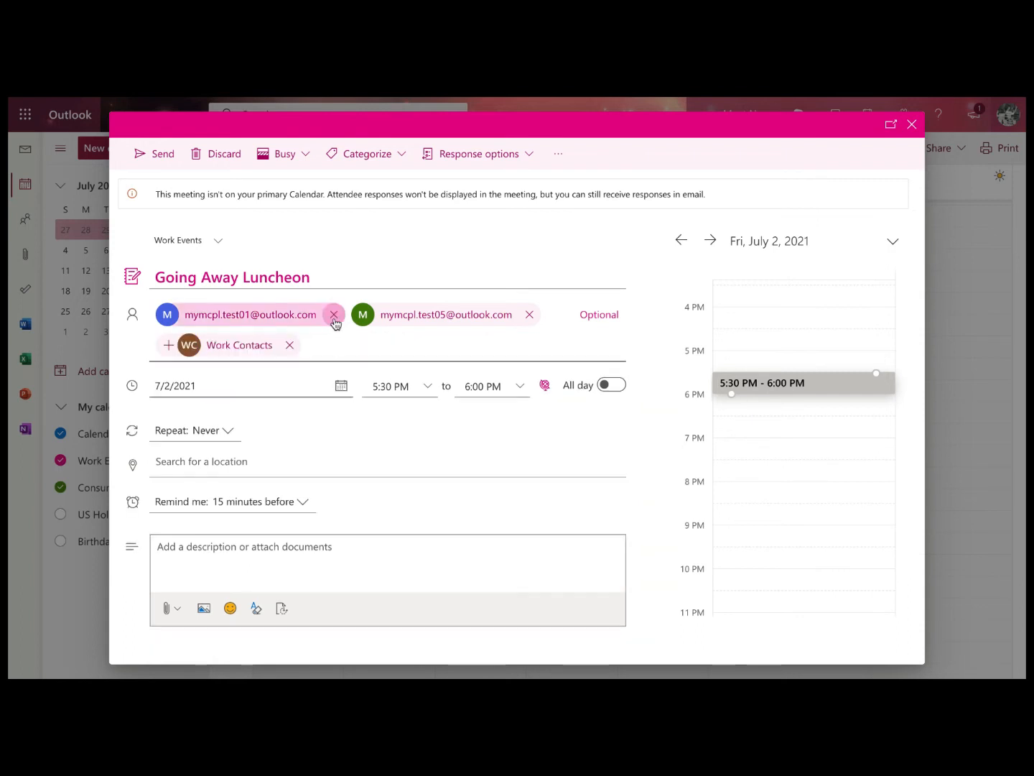
{"action": "left_click", "coordinate": [334, 316]}
{"action": "left_click", "coordinate": [332, 316]}
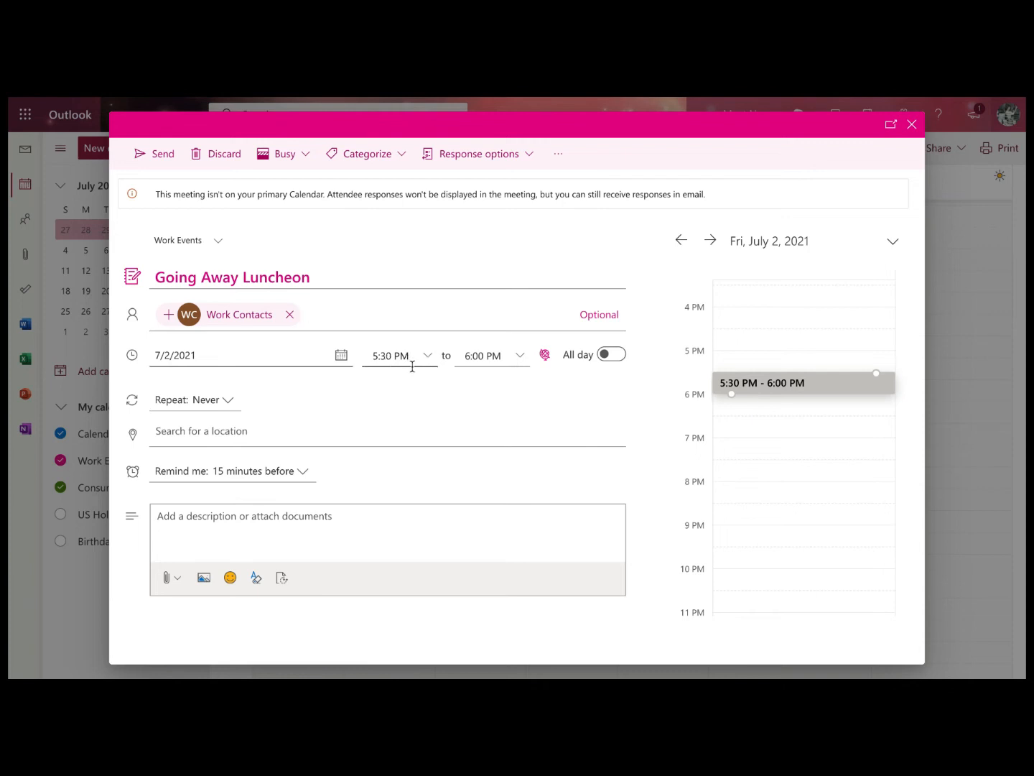
Set the luncheon's end time to 7:30 PM and, with location access allowed, choose Minsky's Pizza in Independence, MO, as the location.
{"action": "left_click", "coordinate": [521, 362]}
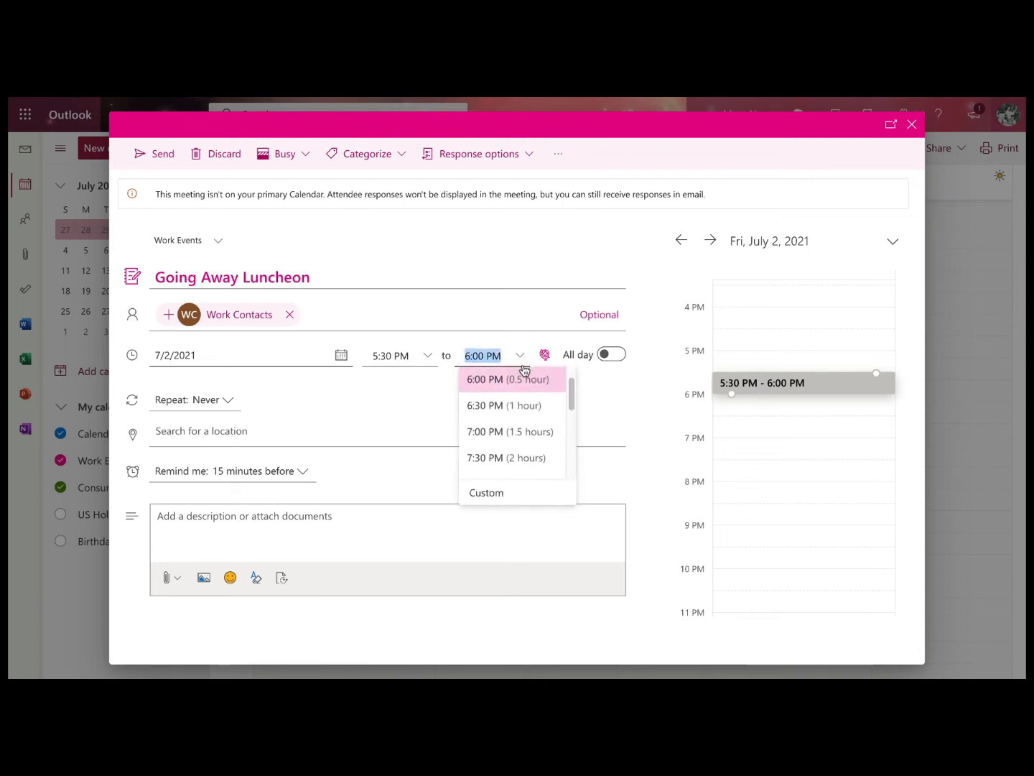
{"action": "left_click", "coordinate": [530, 458]}
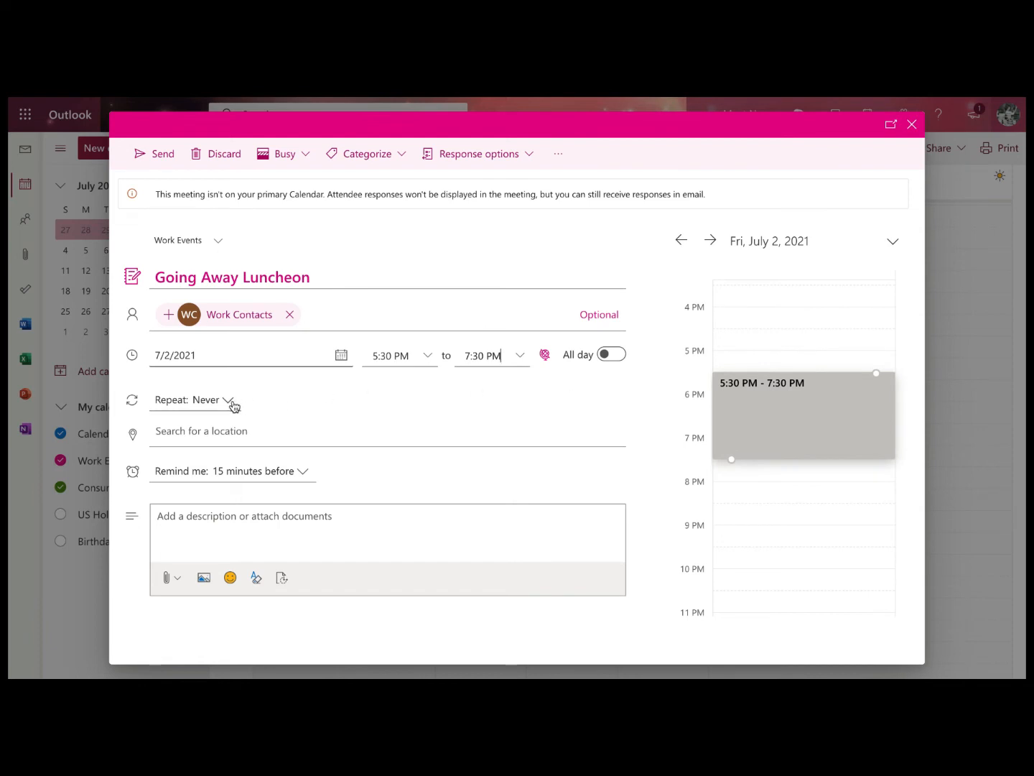
{"action": "left_click", "coordinate": [198, 437]}
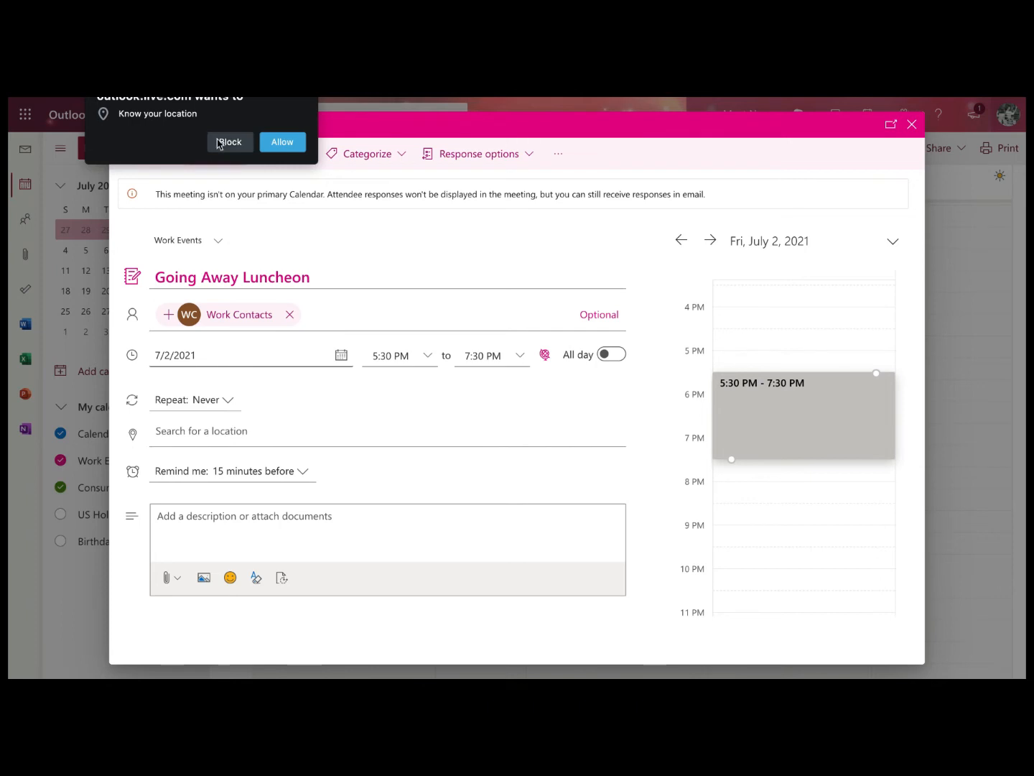
{"action": "left_click", "coordinate": [291, 144]}
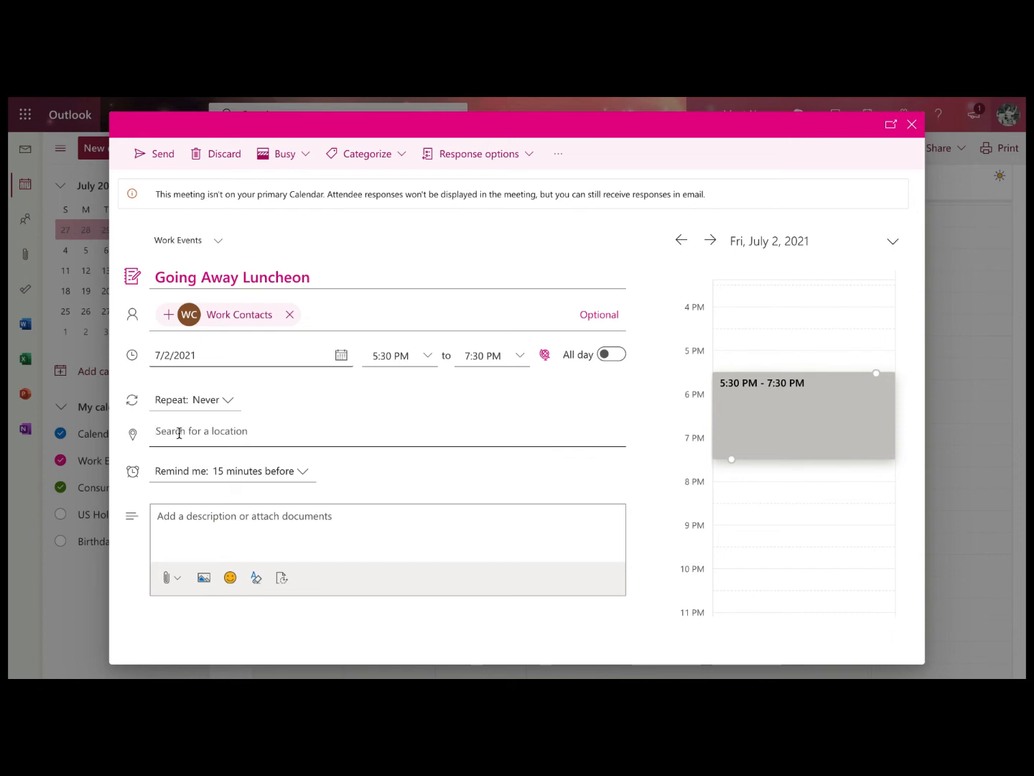
{"action": "type", "text": "Min"}
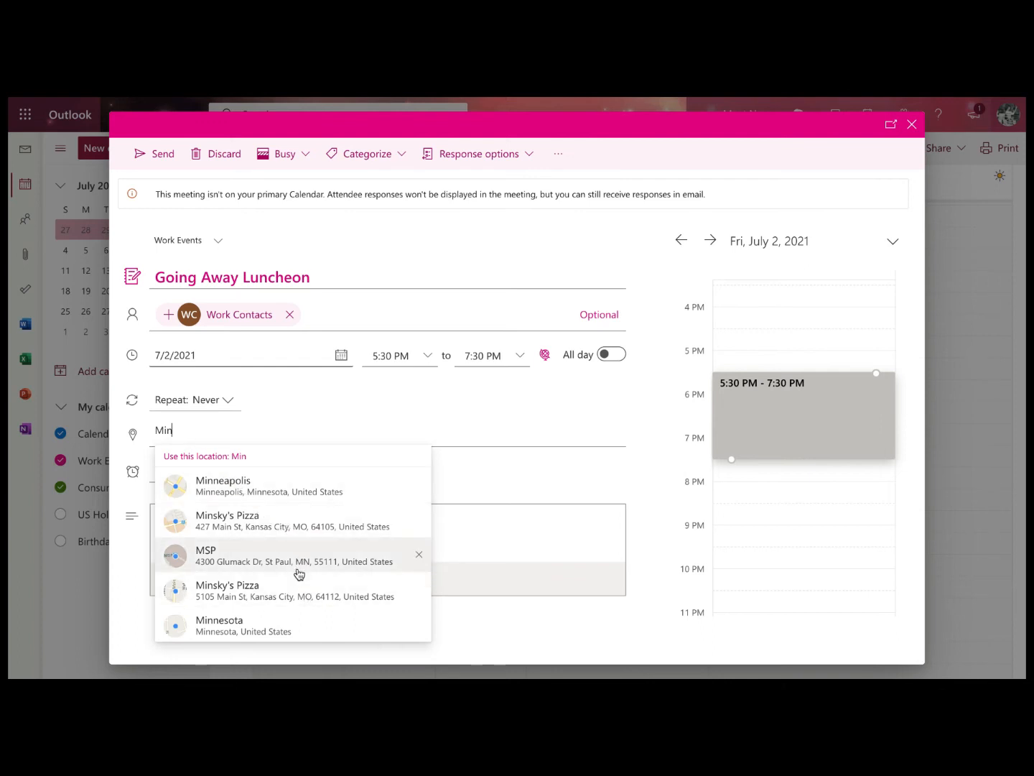
{"action": "type", "text": "sky's"}
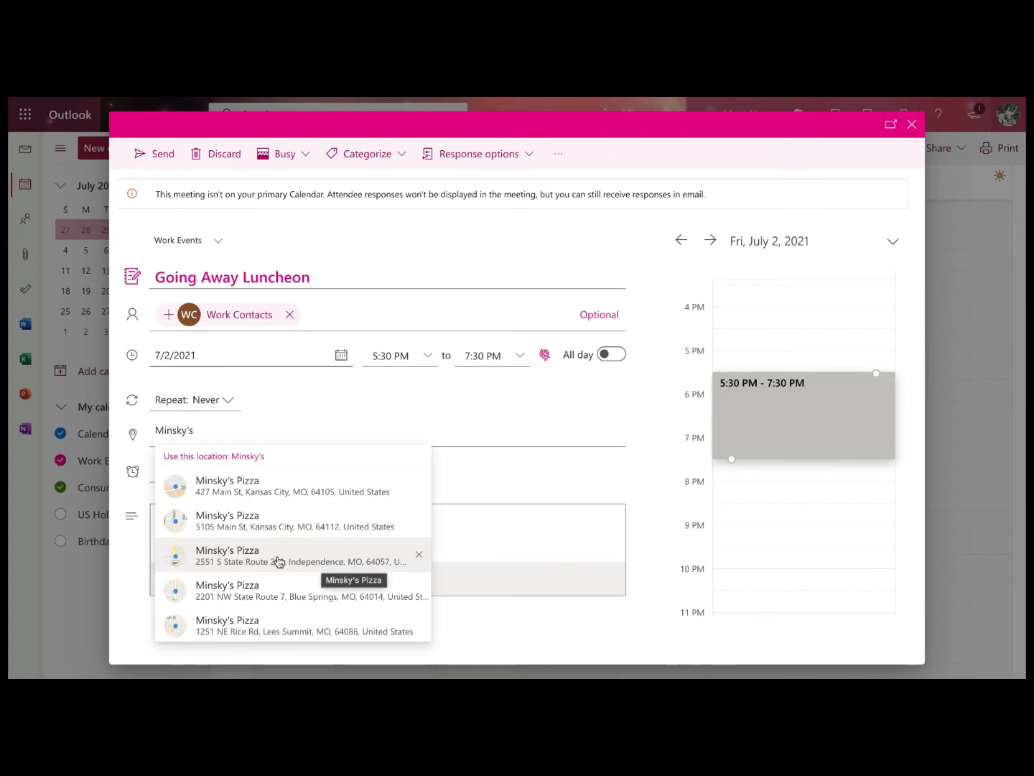
{"action": "left_click", "coordinate": [276, 560]}
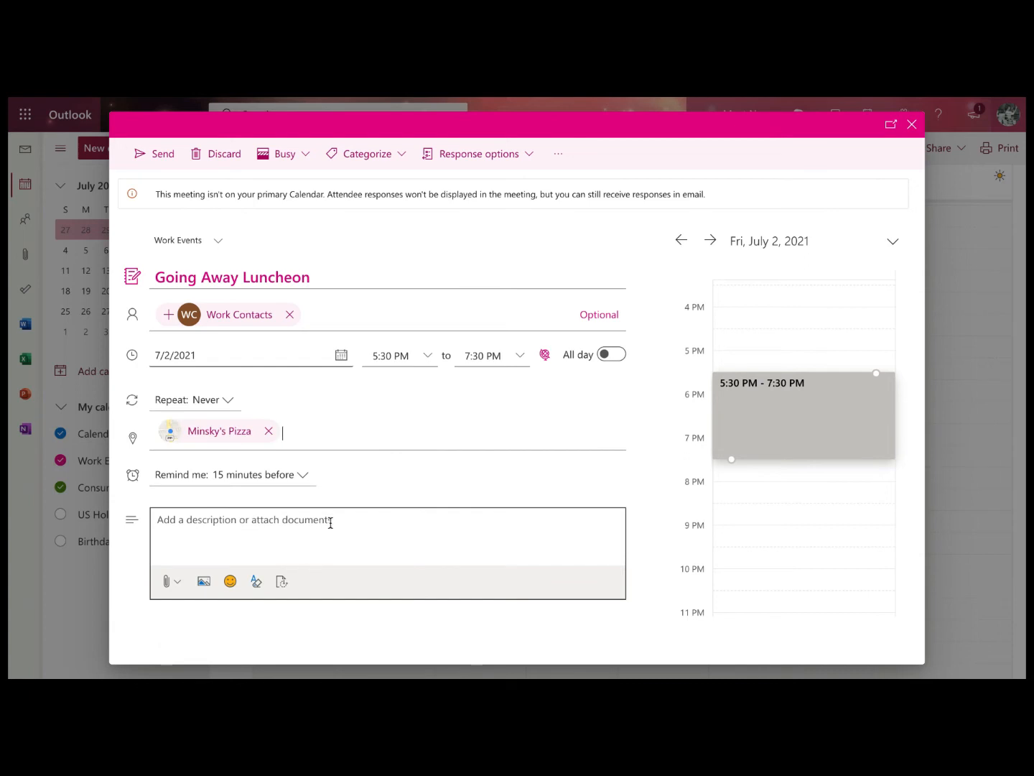
Set the reminder to 1 hour before and add a description announcing a colleague's retirement this month and inviting everyone to celebrate their time here.
{"action": "left_click", "coordinate": [305, 477]}
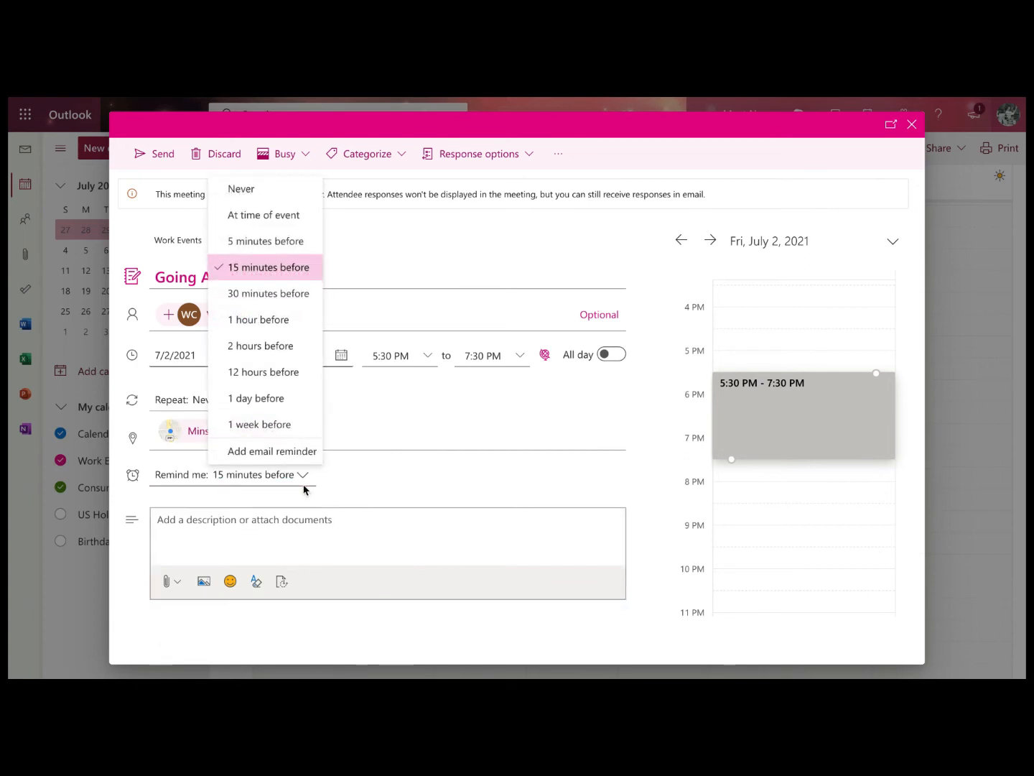
{"action": "left_click", "coordinate": [267, 320]}
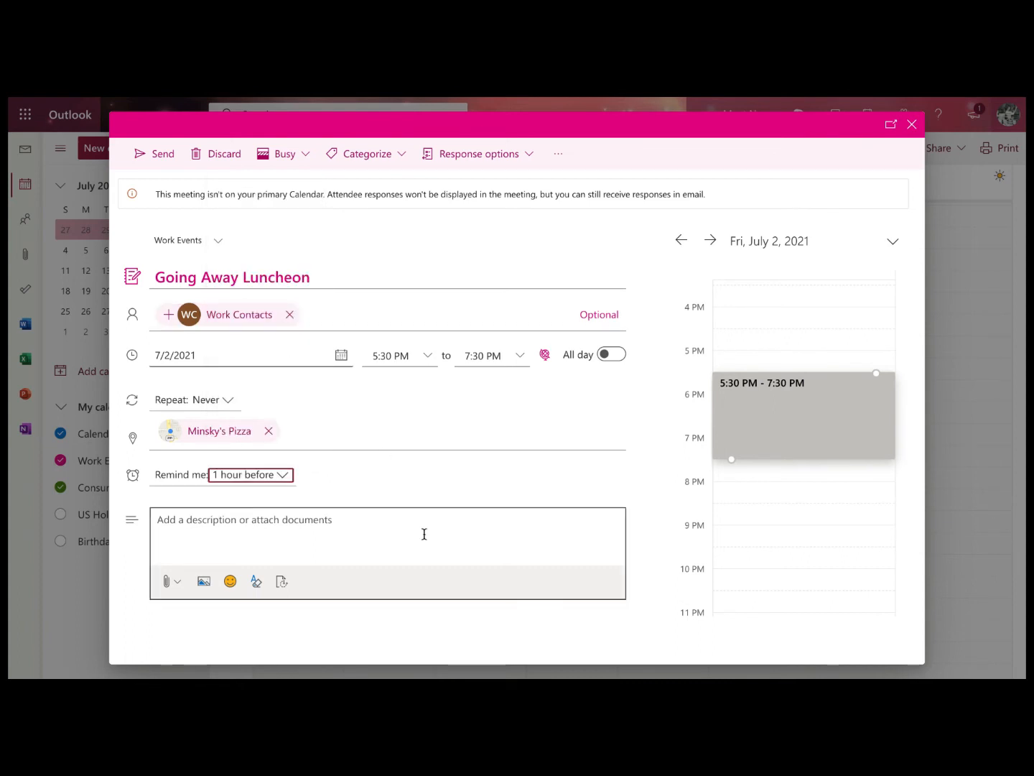
{"action": "left_click", "coordinate": [234, 528]}
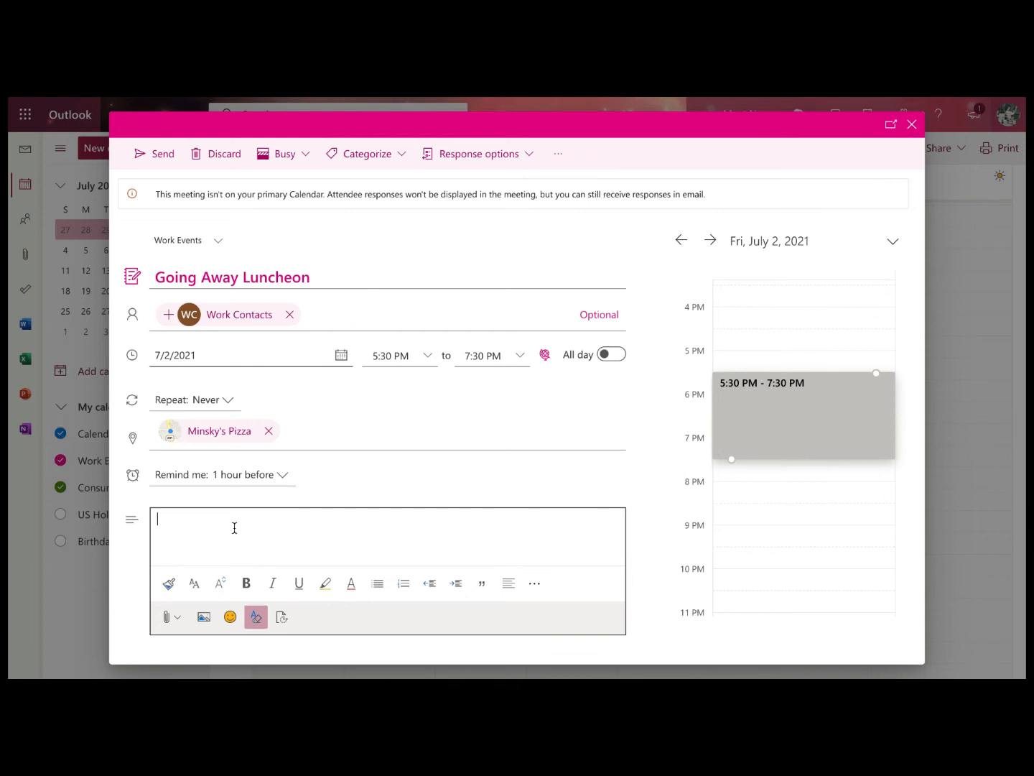
{"action": "type", "text": "Reed is retiring this mont"}
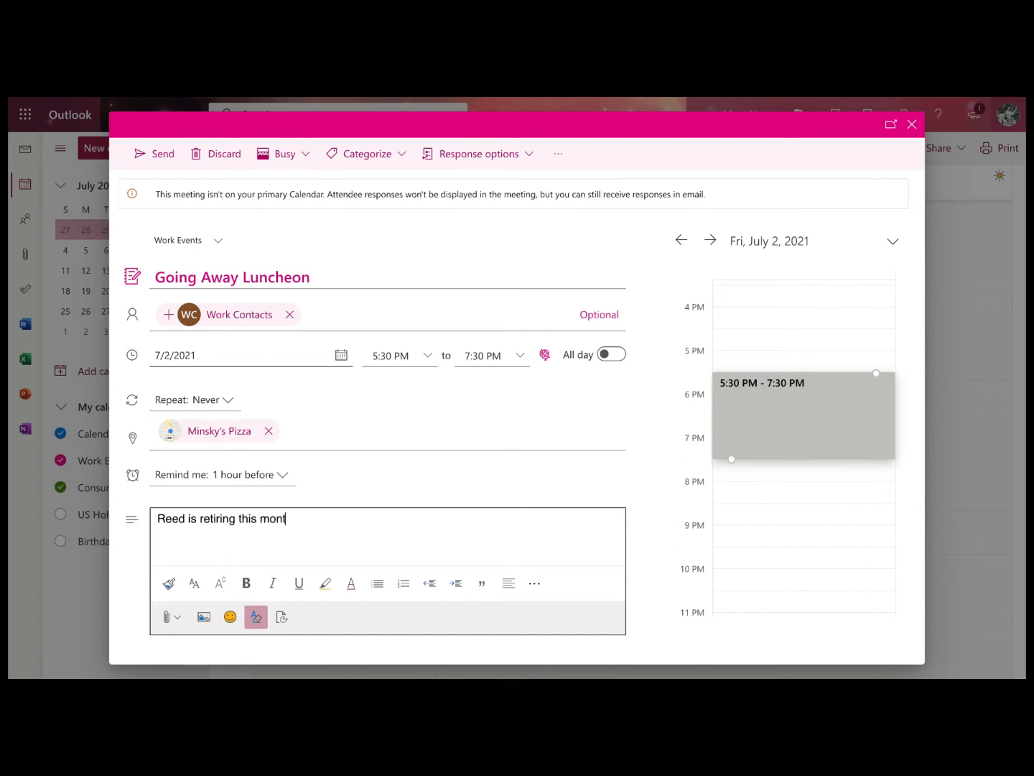
{"action": "type", "text": "h! Let's get together t"}
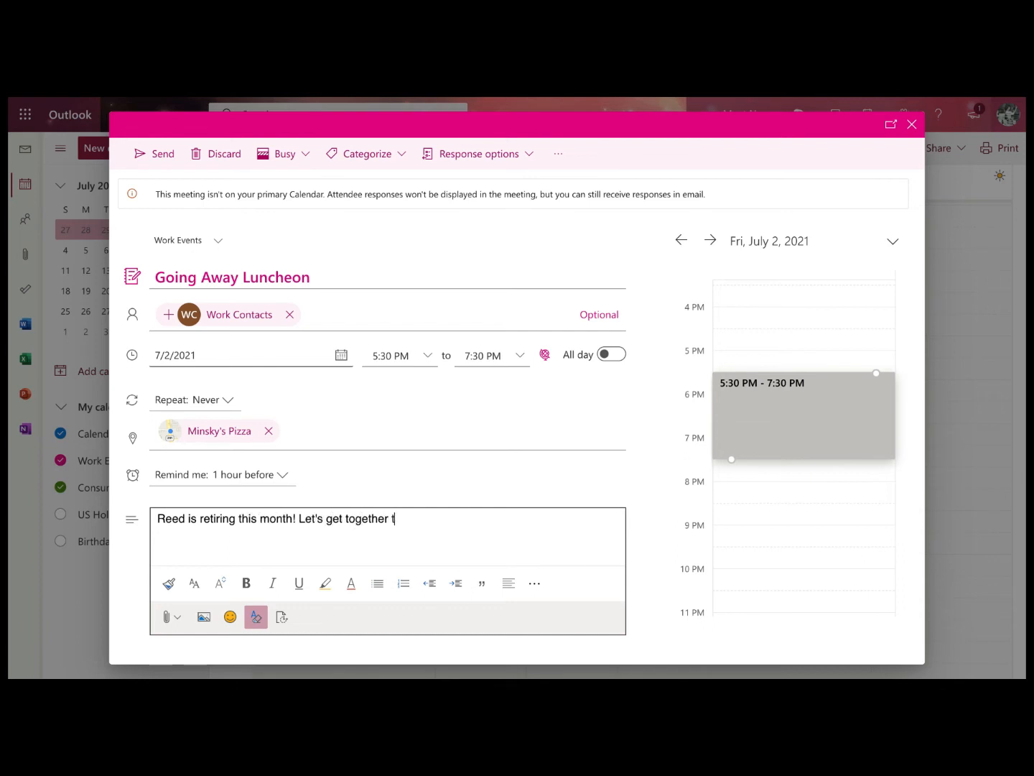
{"action": "type", "text": "o celebrate their time here with us."}
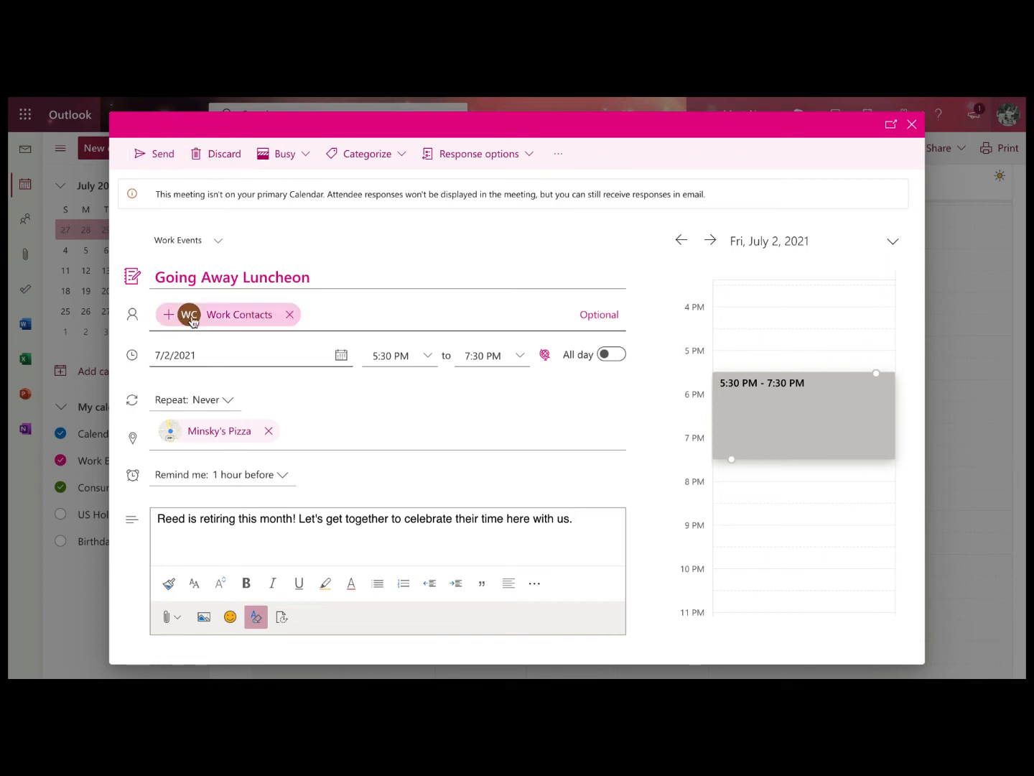
Remove the Work Contacts group from the luncheon's attendees and set the event to show as Away.
{"action": "left_click", "coordinate": [290, 316]}
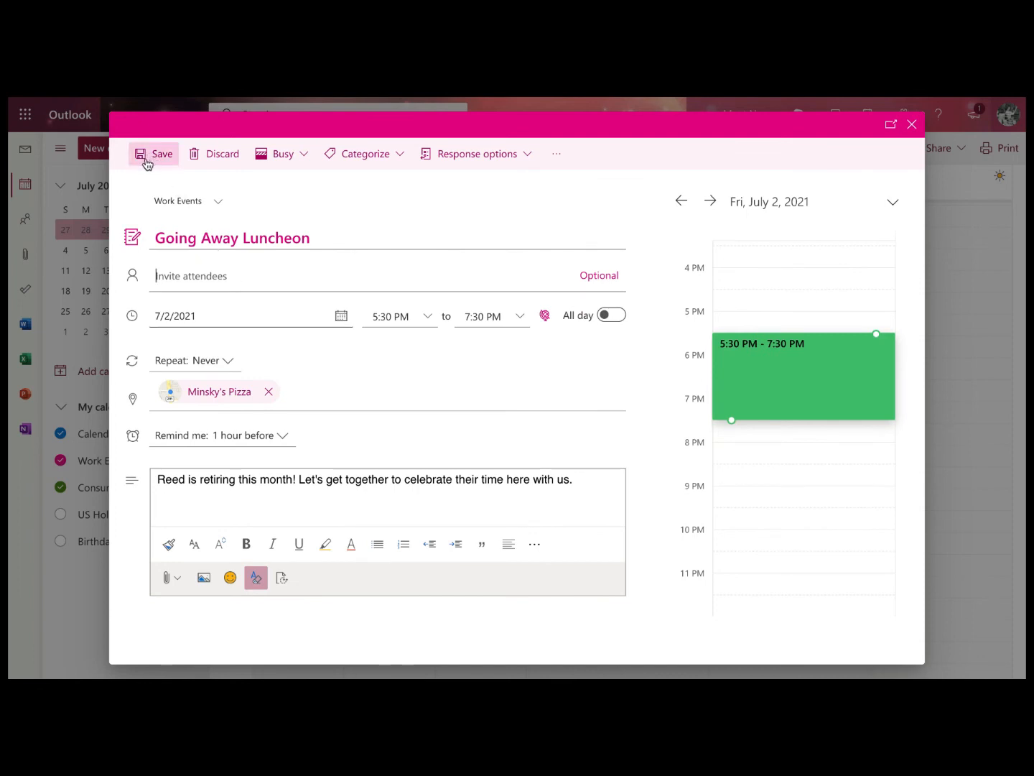
{"action": "left_click", "coordinate": [304, 158]}
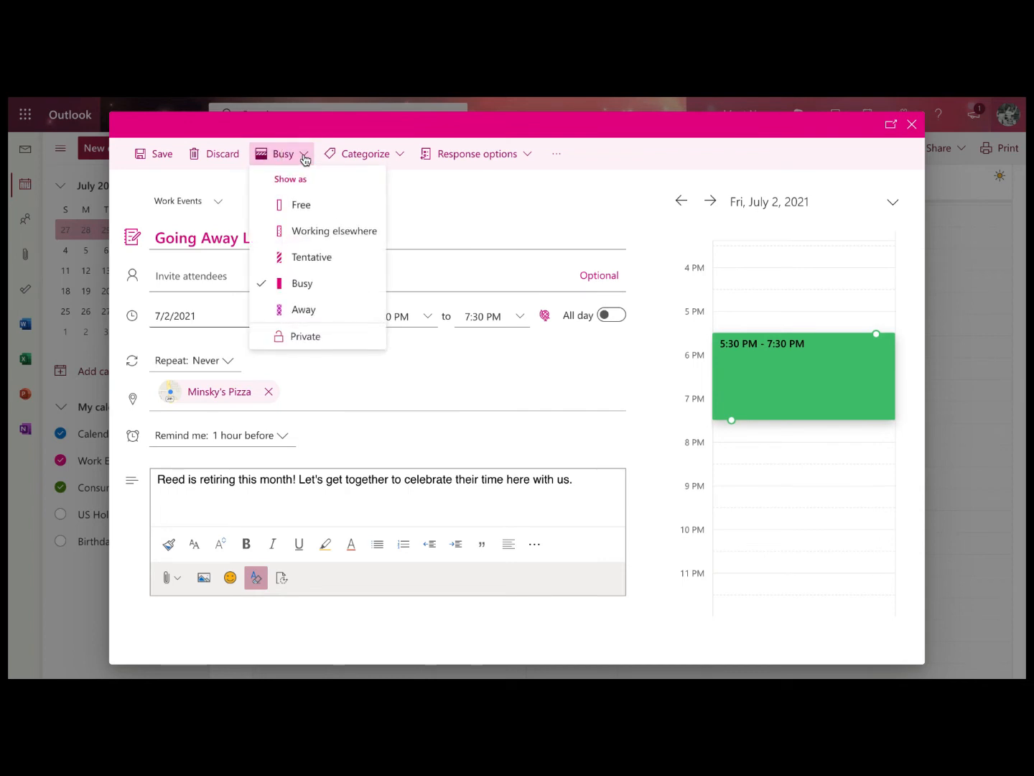
{"action": "left_click", "coordinate": [338, 311]}
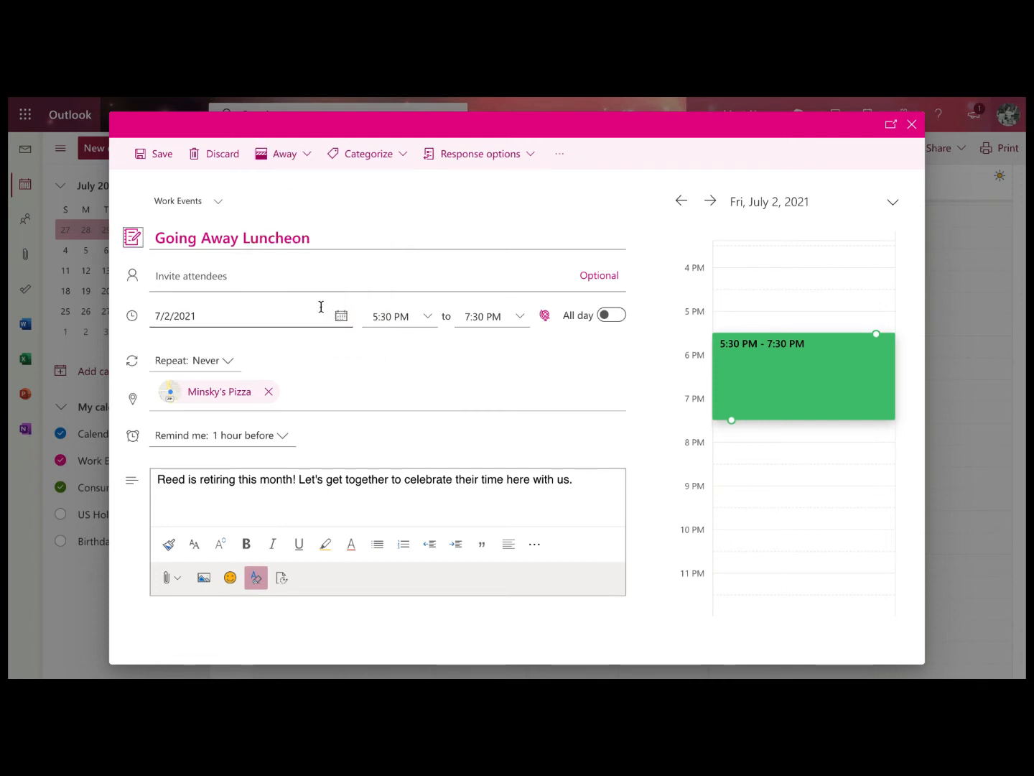
Review the luncheon's category, response and additional options, and save the event.
{"action": "left_click", "coordinate": [403, 156]}
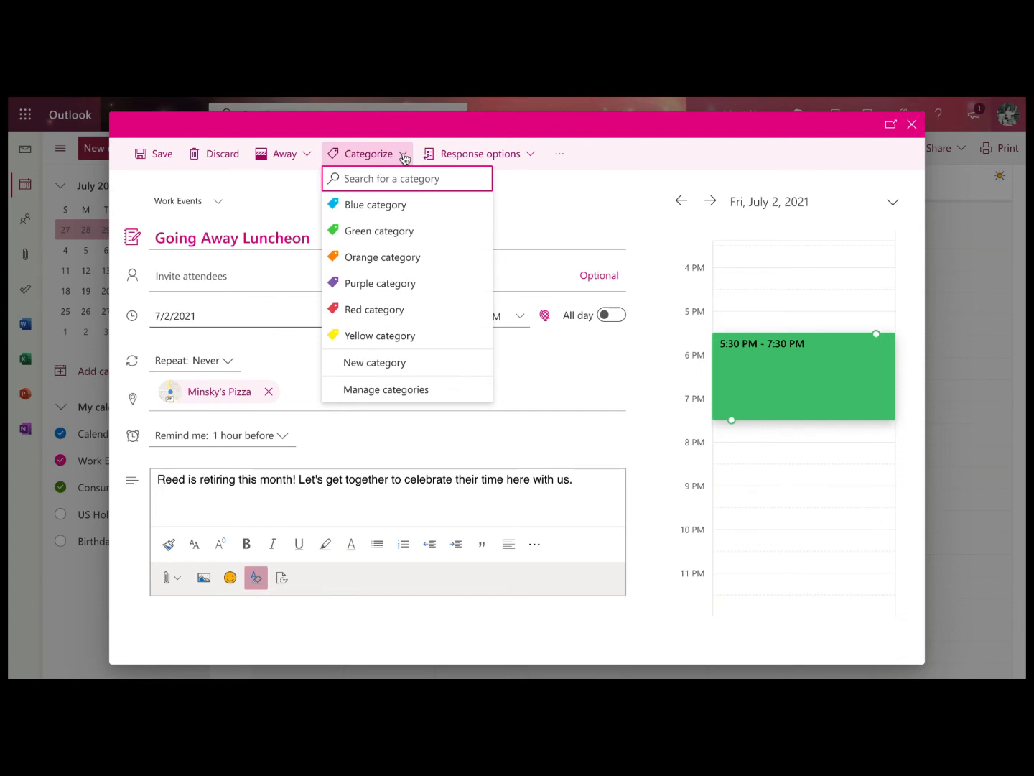
{"action": "left_click", "coordinate": [404, 157]}
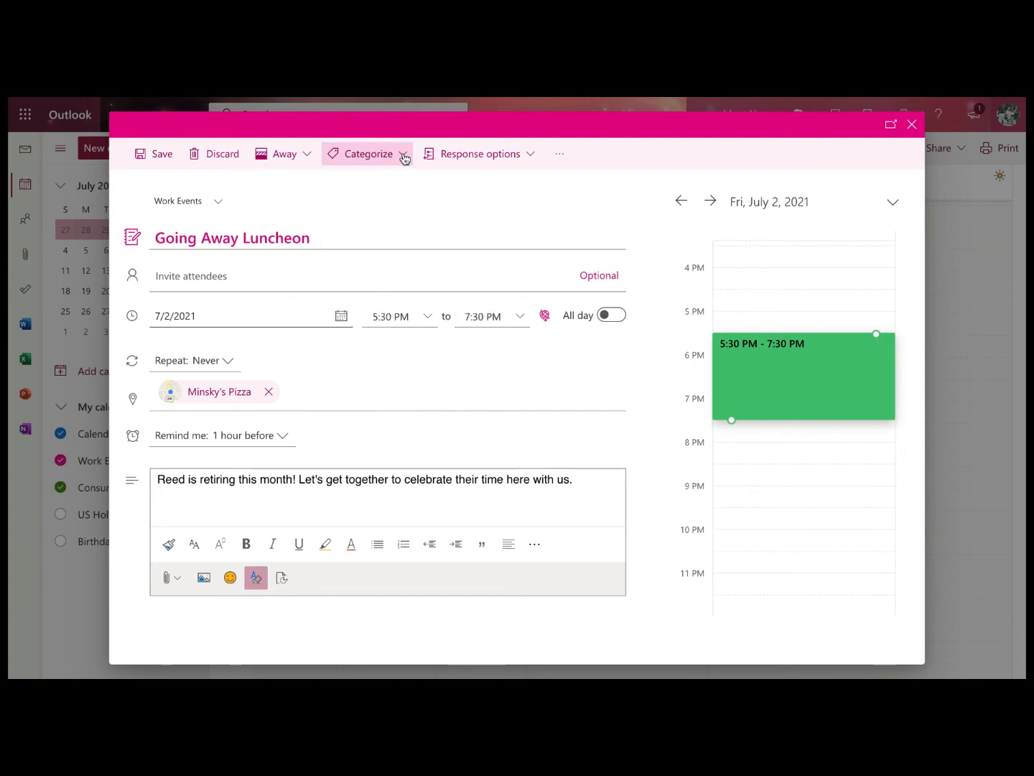
{"action": "left_click", "coordinate": [531, 158]}
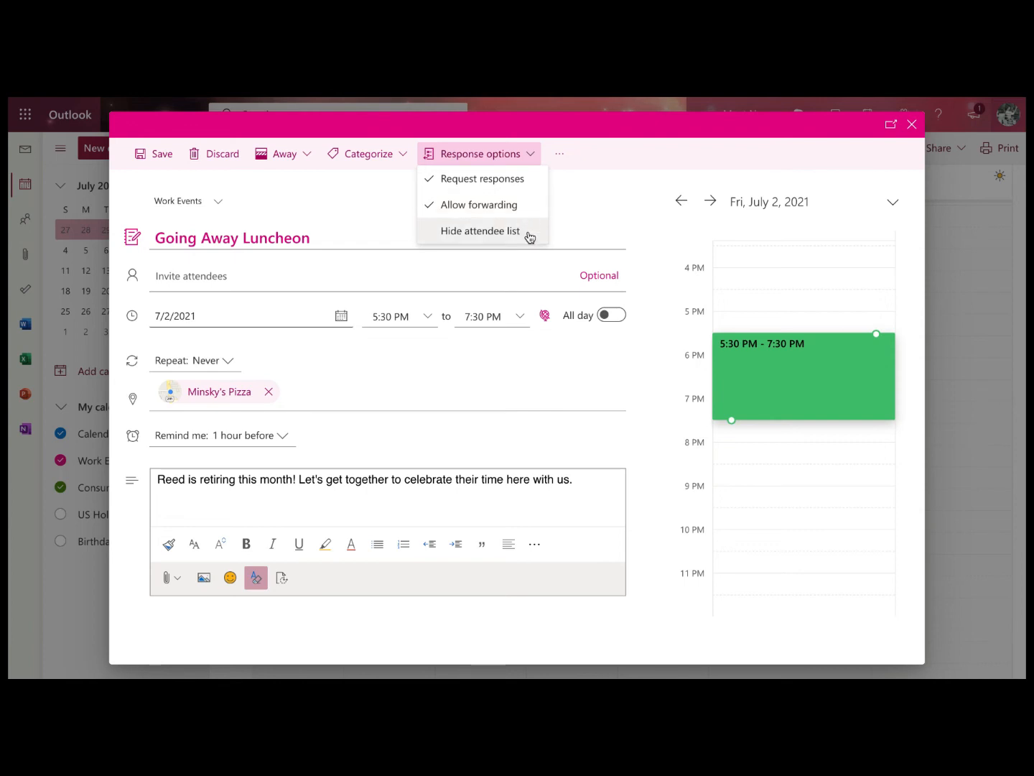
{"action": "left_click", "coordinate": [560, 158]}
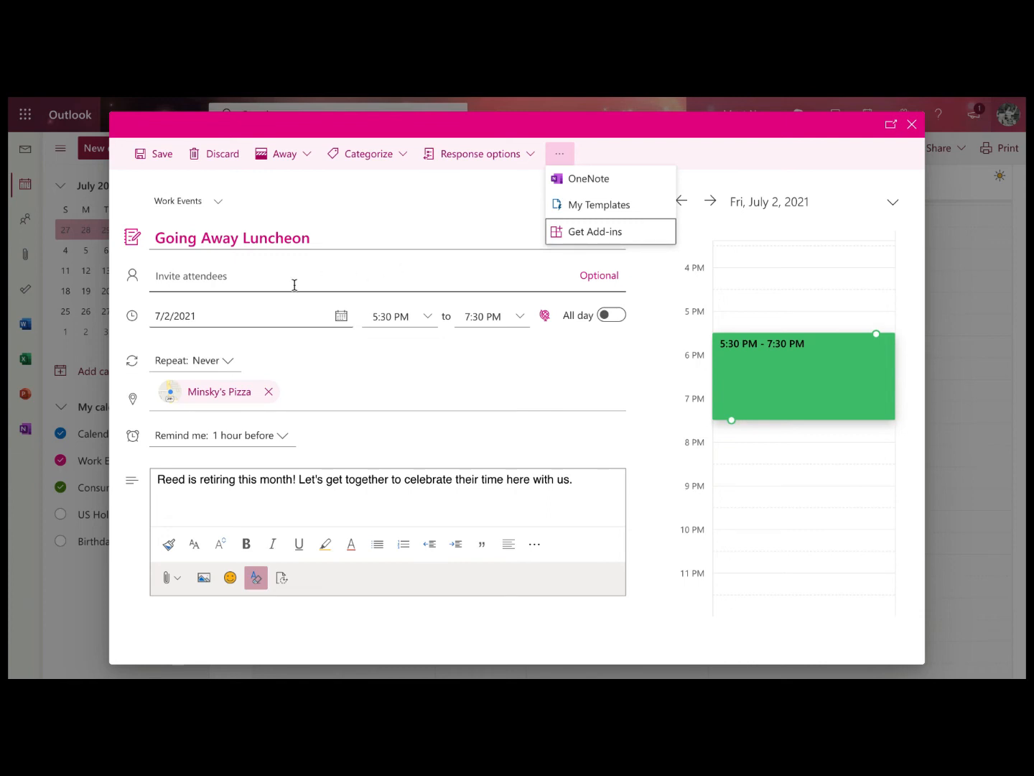
{"action": "left_click", "coordinate": [158, 155]}
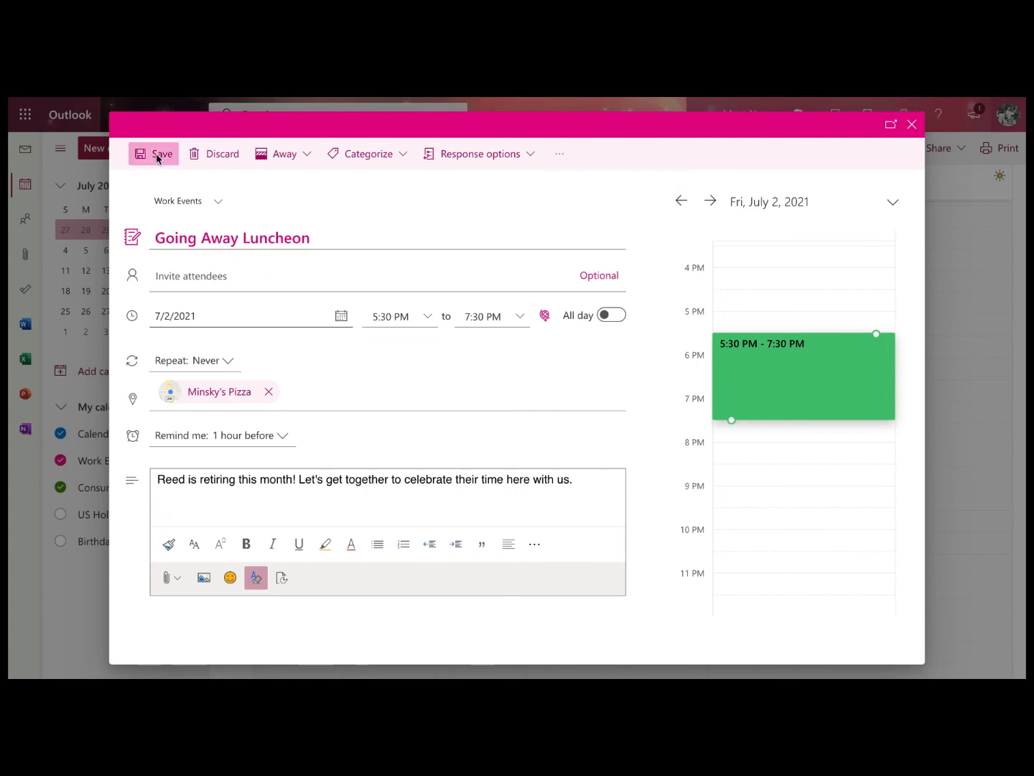
Reschedule the Going Away Luncheon directly in the week view to Saturday, July 3, from 5:00 PM to 7:00 PM.
{"action": "left_click", "coordinate": [785, 449]}
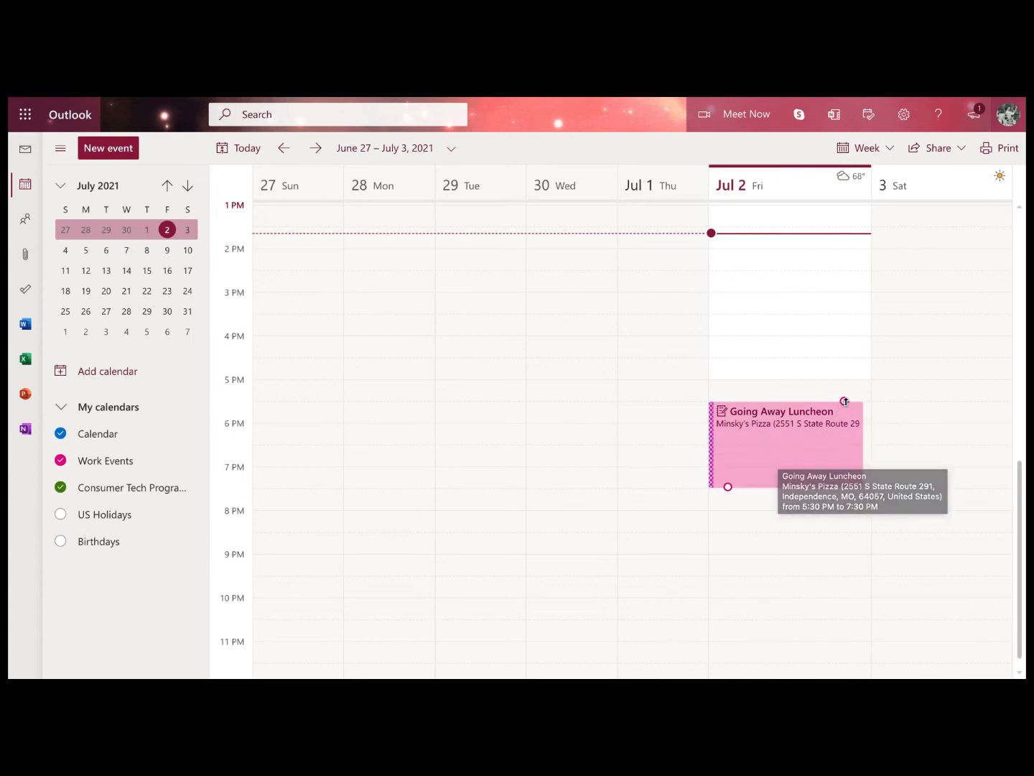
{"action": "mouse_move", "coordinate": [727, 487]}
{"action": "left_mouse_down"}
{"action": "mouse_move", "coordinate": [727, 572]}
{"action": "mouse_move", "coordinate": [731, 463]}
{"action": "mouse_move", "coordinate": [730, 486]}
{"action": "left_mouse_up"}
{"action": "mouse_move", "coordinate": [780, 454]}
{"action": "left_mouse_down"}
{"action": "mouse_move", "coordinate": [775, 363]}
{"action": "mouse_move", "coordinate": [777, 565]}
{"action": "mouse_move", "coordinate": [778, 376]}
{"action": "mouse_move", "coordinate": [779, 457]}
{"action": "left_mouse_up"}
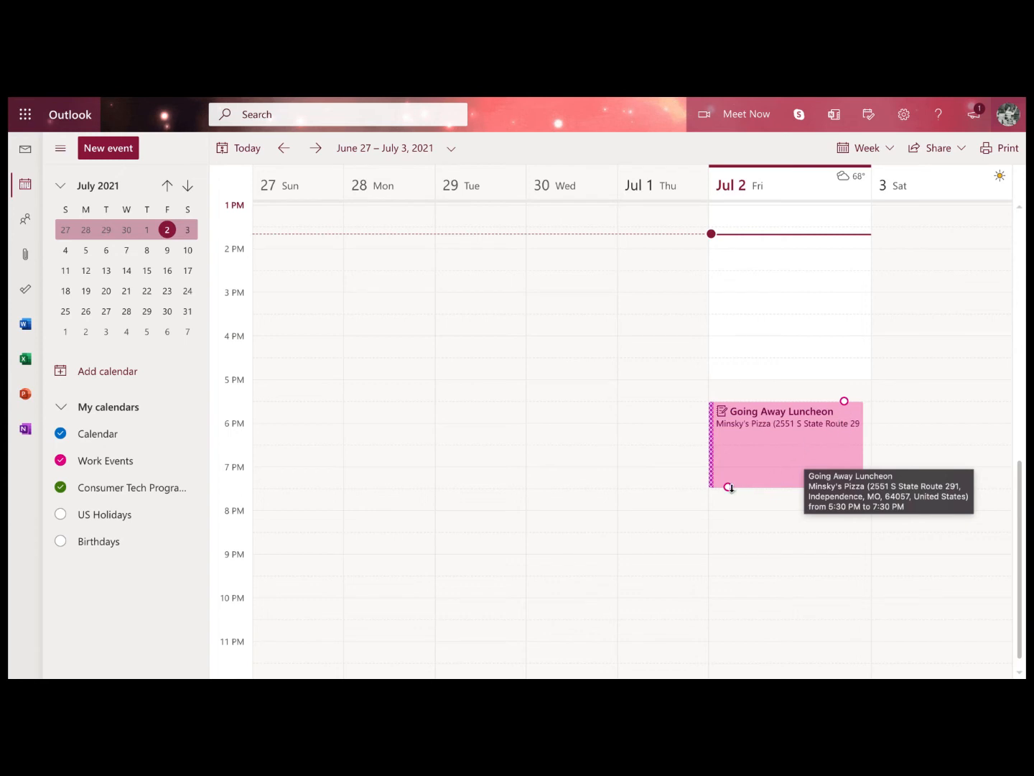
{"action": "left_click_drag", "start_coordinate": [728, 488], "coordinate": [728, 508]}
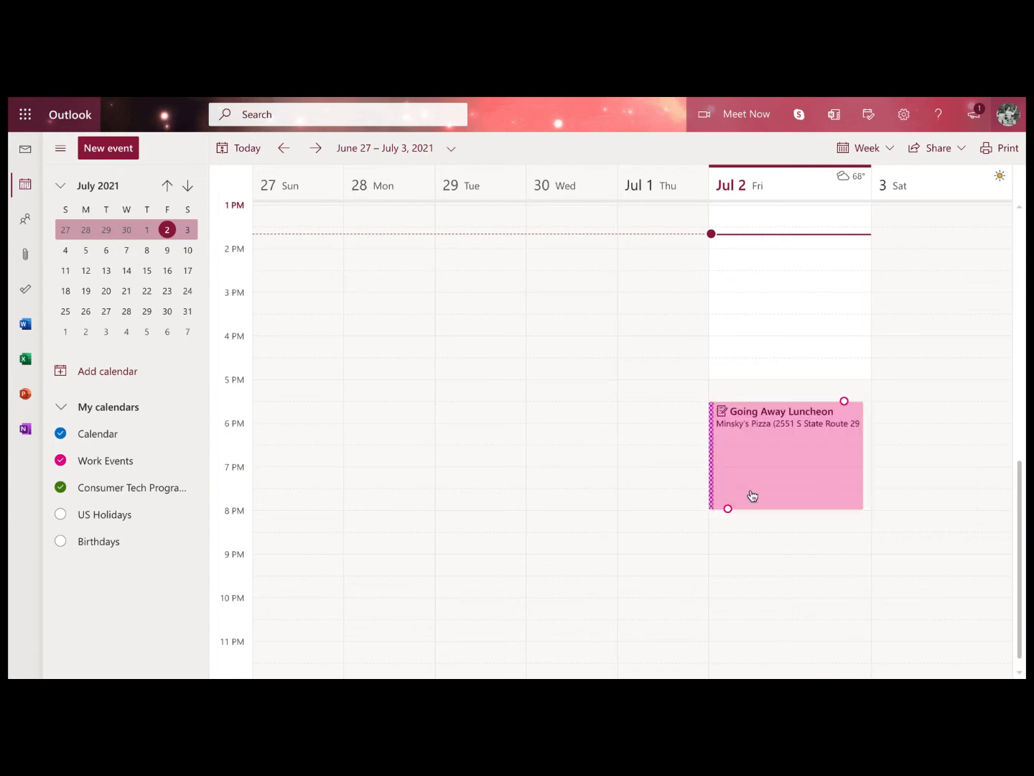
{"action": "left_click_drag", "start_coordinate": [845, 397], "coordinate": [842, 461]}
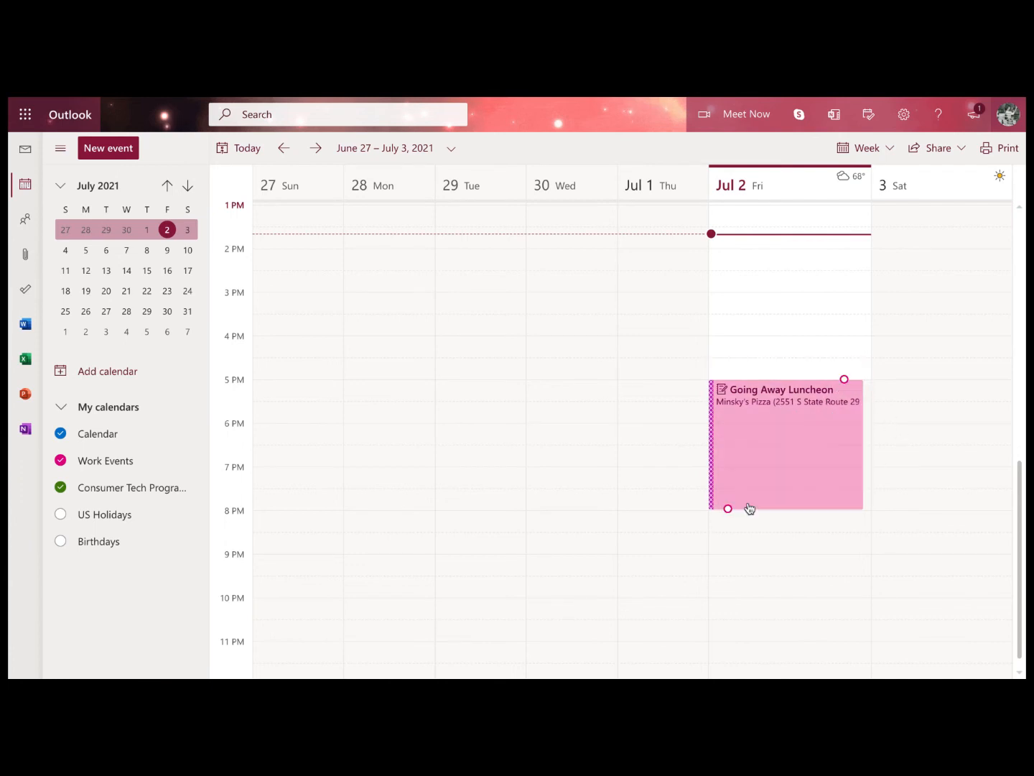
{"action": "left_click_drag", "start_coordinate": [726, 508], "coordinate": [930, 443]}
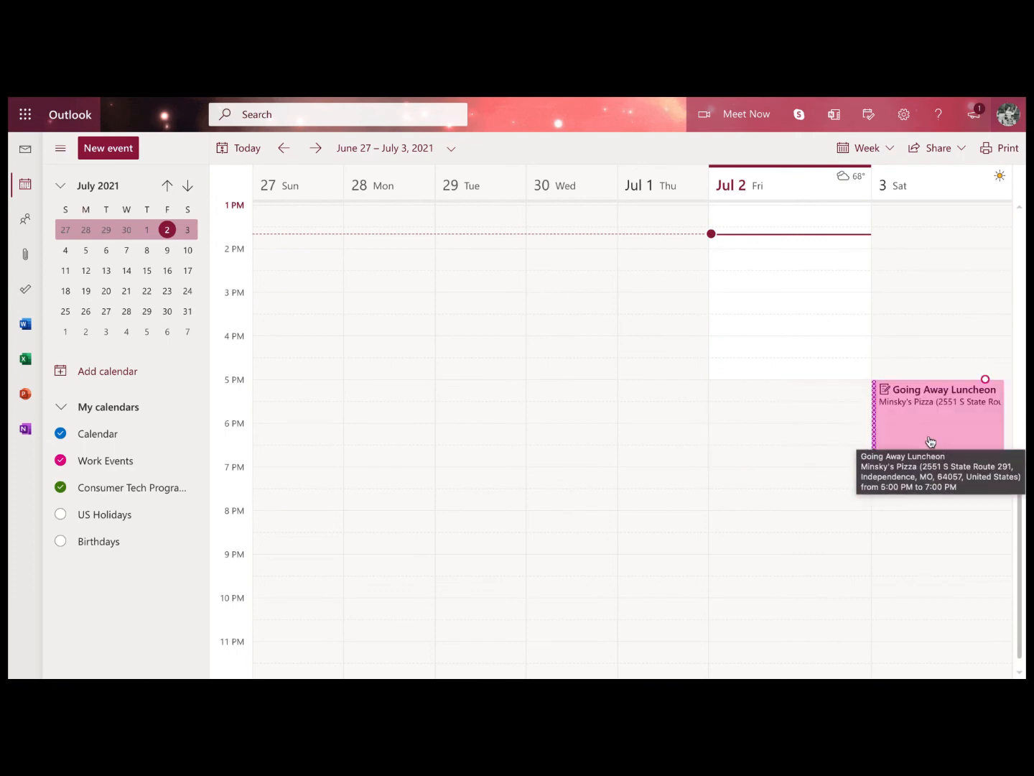
View the Going Away Luncheon's full details, close them, and open the event's quick summary in the week view.
{"action": "double_click", "coordinate": [942, 436]}
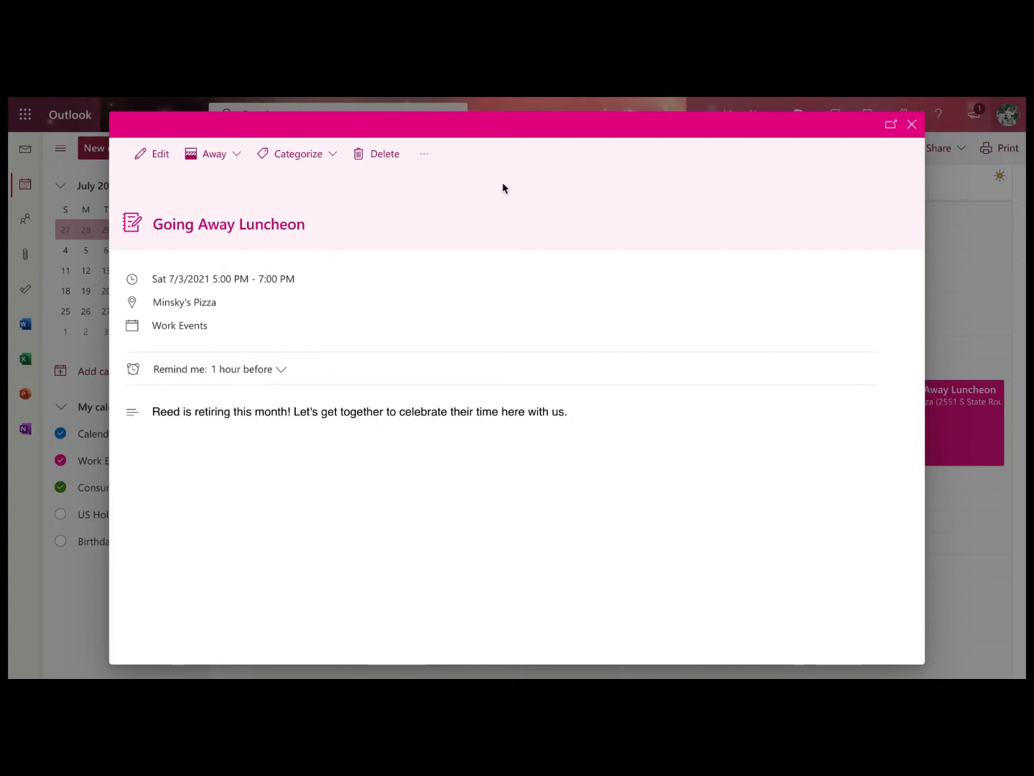
{"action": "left_click", "coordinate": [911, 124]}
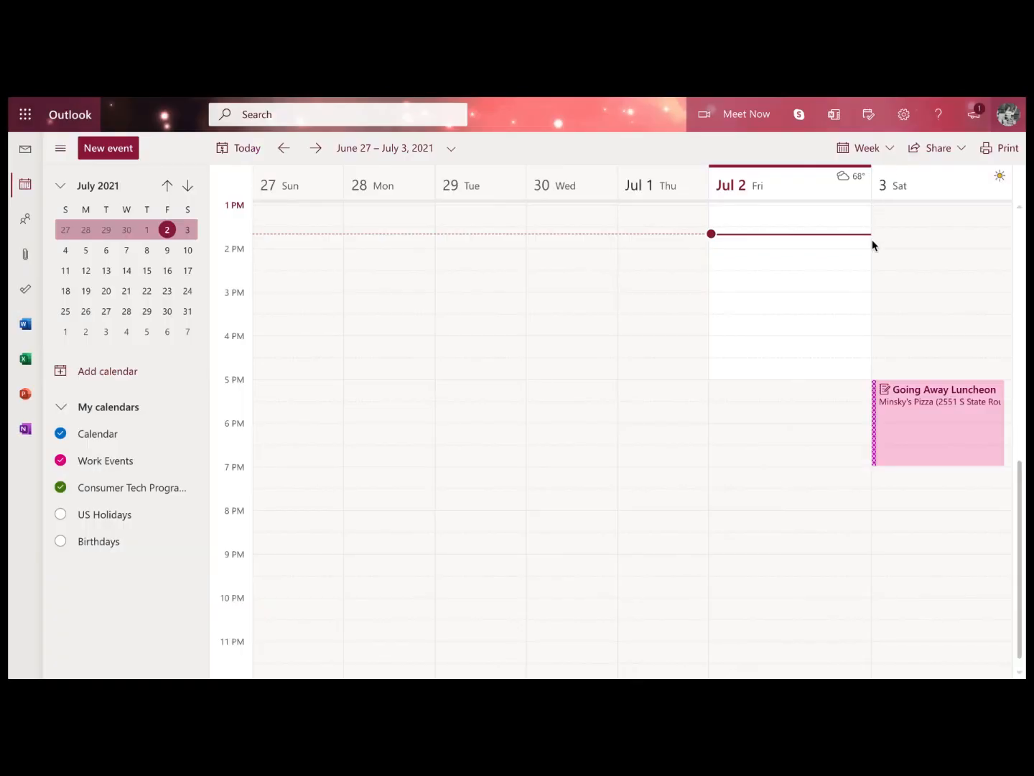
{"action": "mouse_move", "coordinate": [929, 417]}
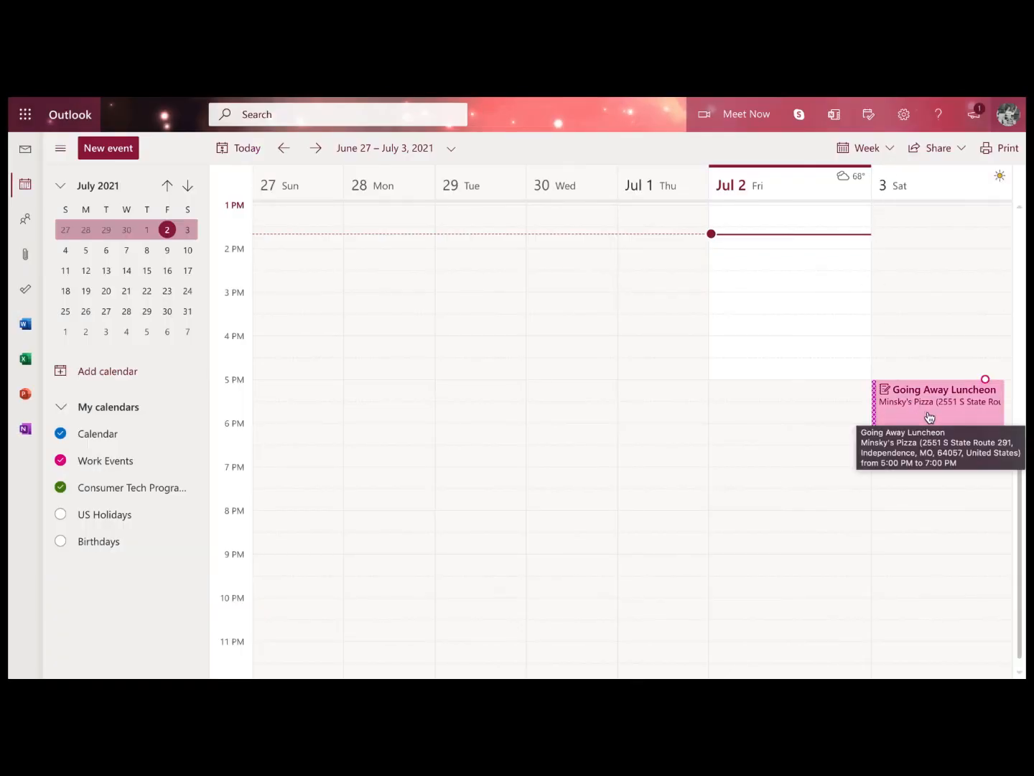
{"action": "left_click", "coordinate": [929, 418]}
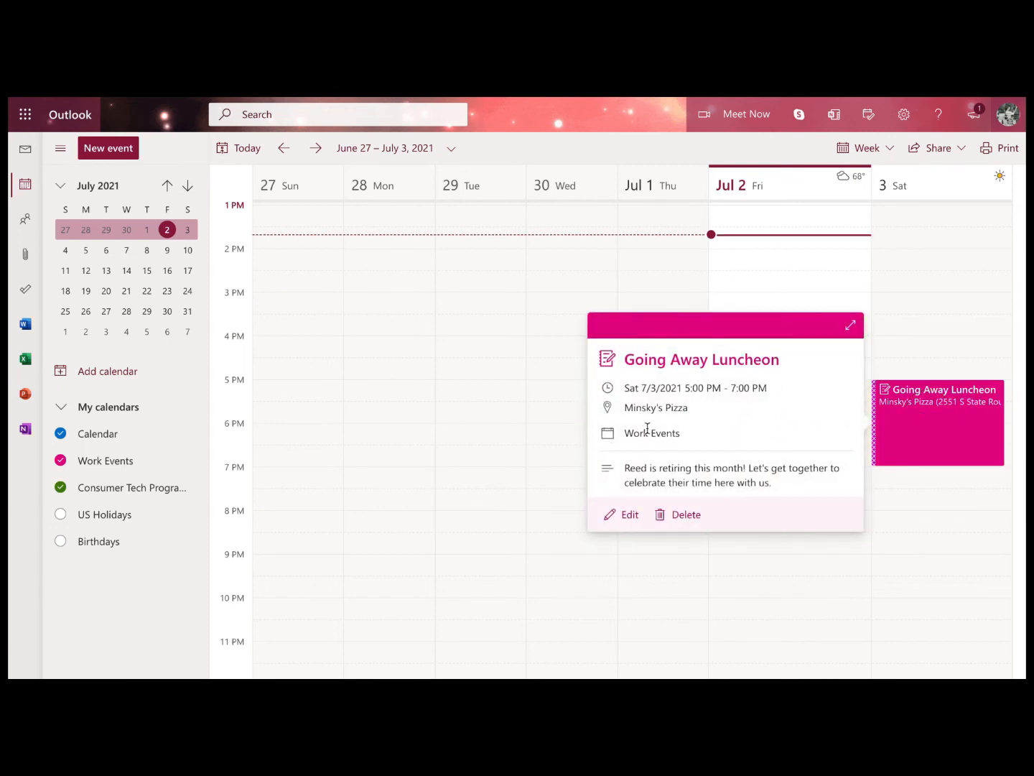
Duplicate the Going Away Luncheon event from its full details and title the copy "Going Away Luncheon 2".
{"action": "double_click", "coordinate": [914, 428]}
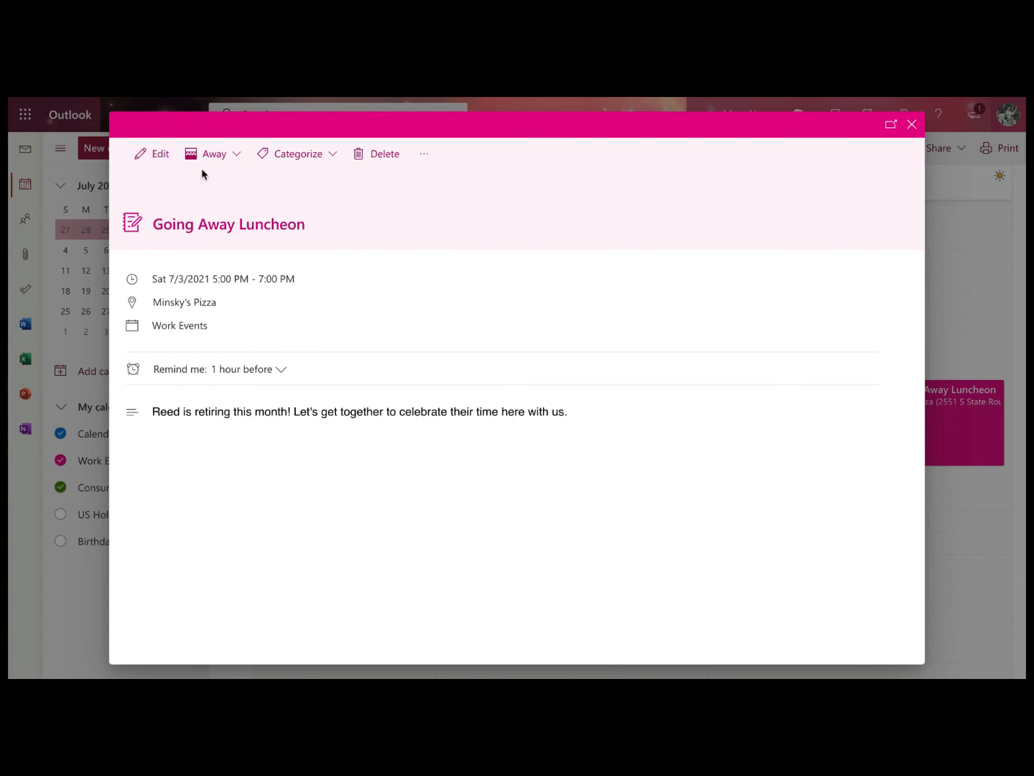
{"action": "left_click", "coordinate": [424, 159]}
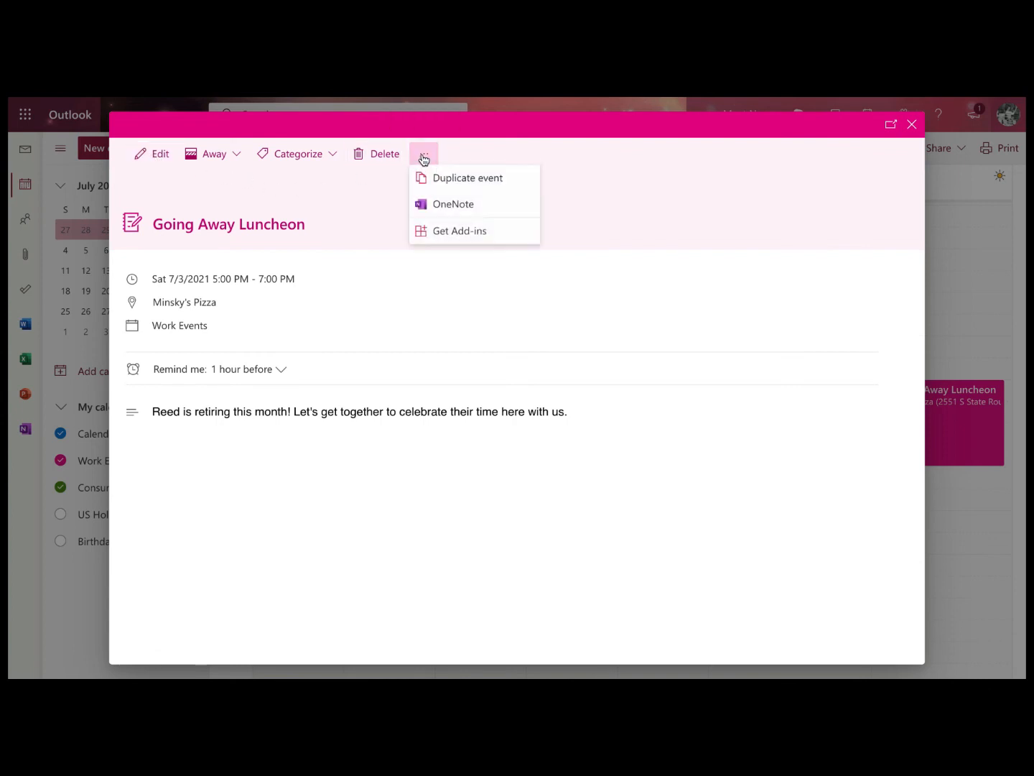
{"action": "left_click", "coordinate": [513, 182]}
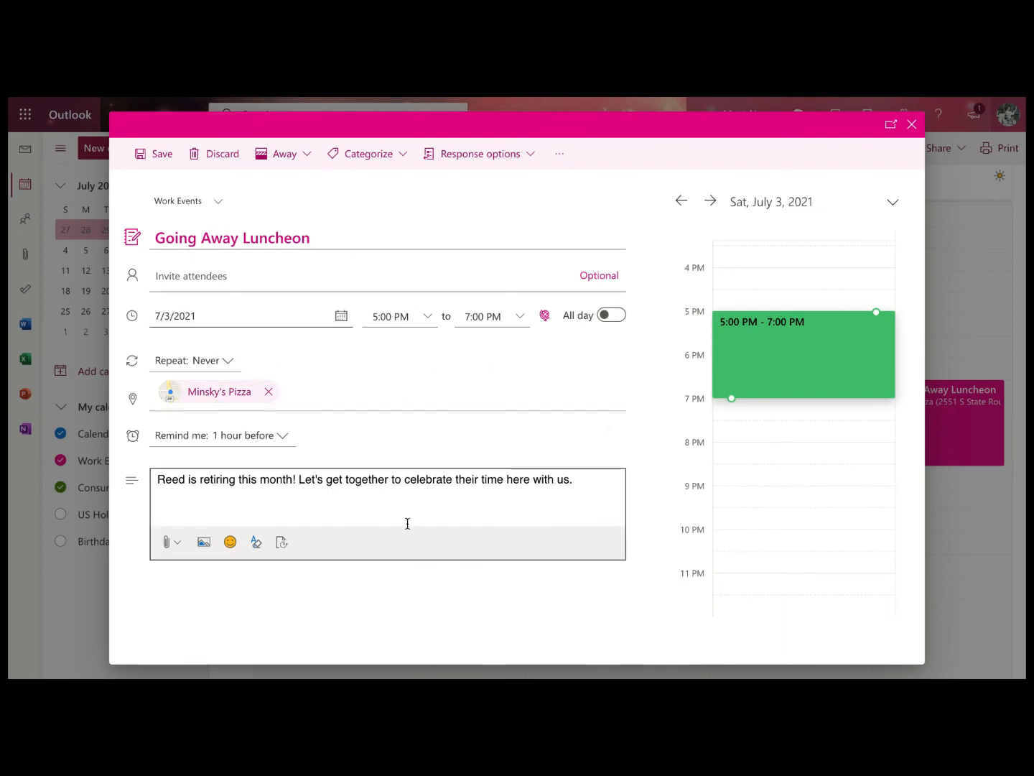
{"action": "left_click", "coordinate": [589, 484]}
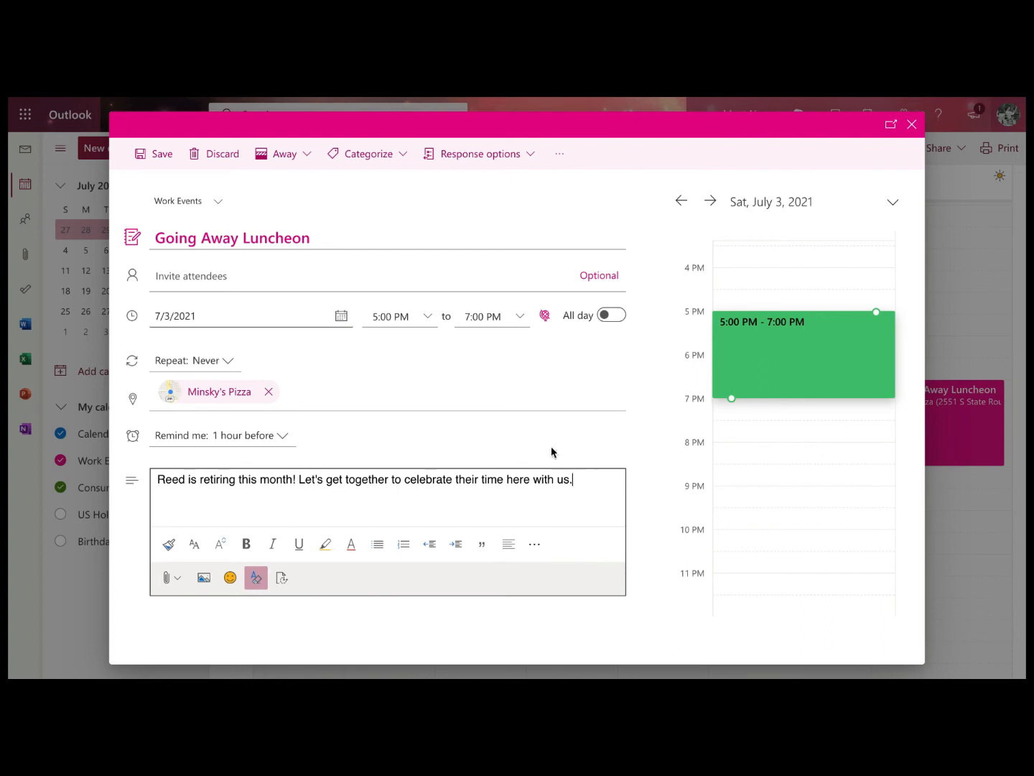
{"action": "left_click", "coordinate": [330, 230]}
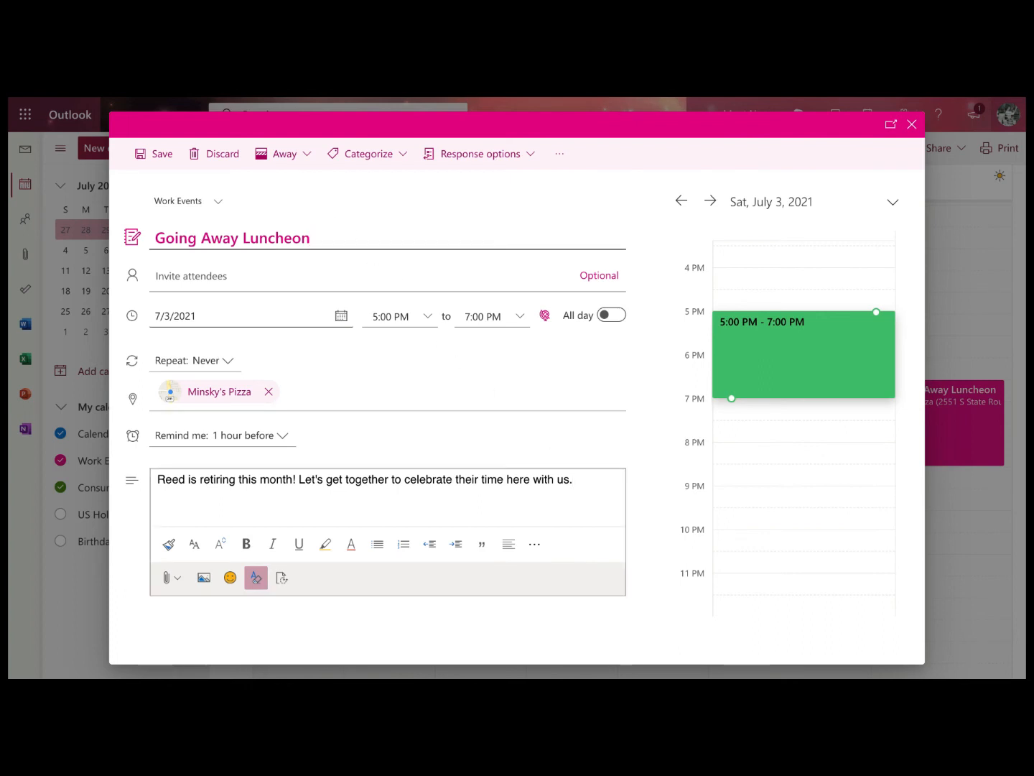
{"action": "type", "text": "2"}
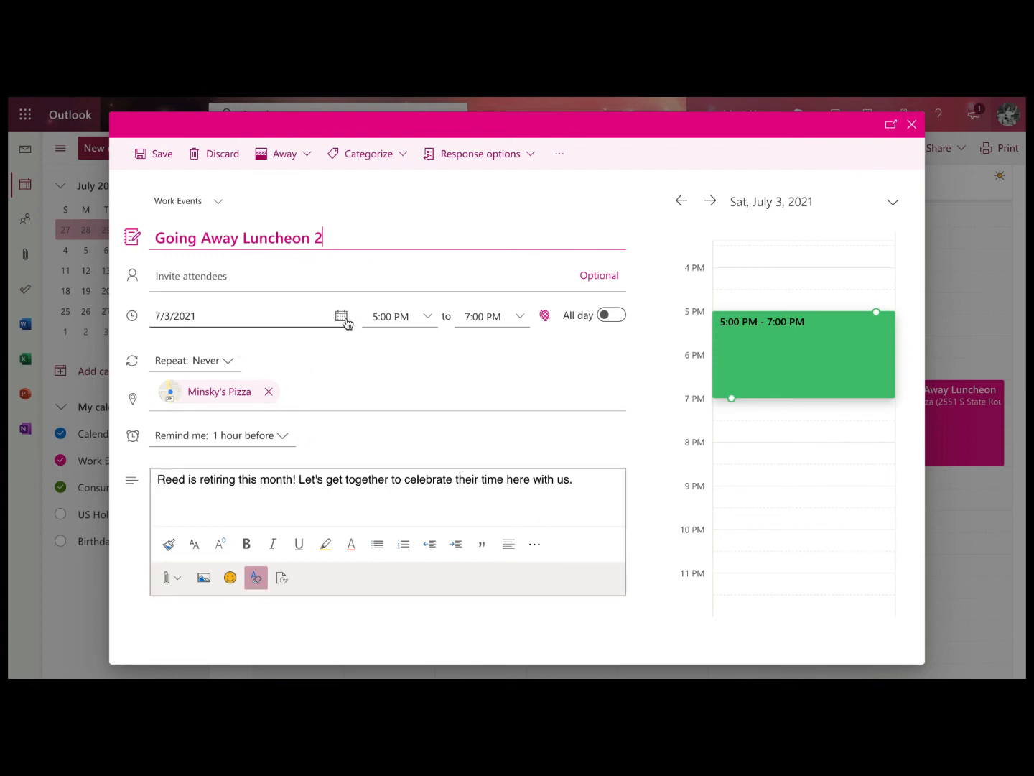
Schedule the duplicated luncheon for Sunday, July 4, 2021, from 10:30 AM to 12:30 PM, and save it.
{"action": "left_click", "coordinate": [715, 202]}
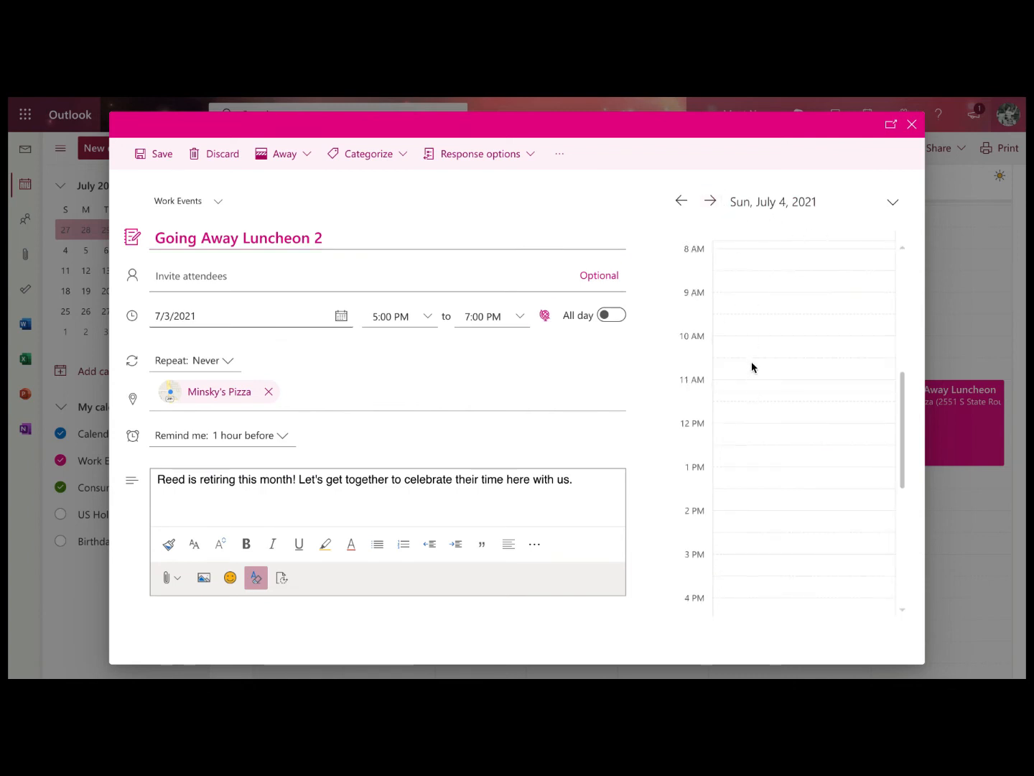
{"action": "left_click", "coordinate": [751, 367]}
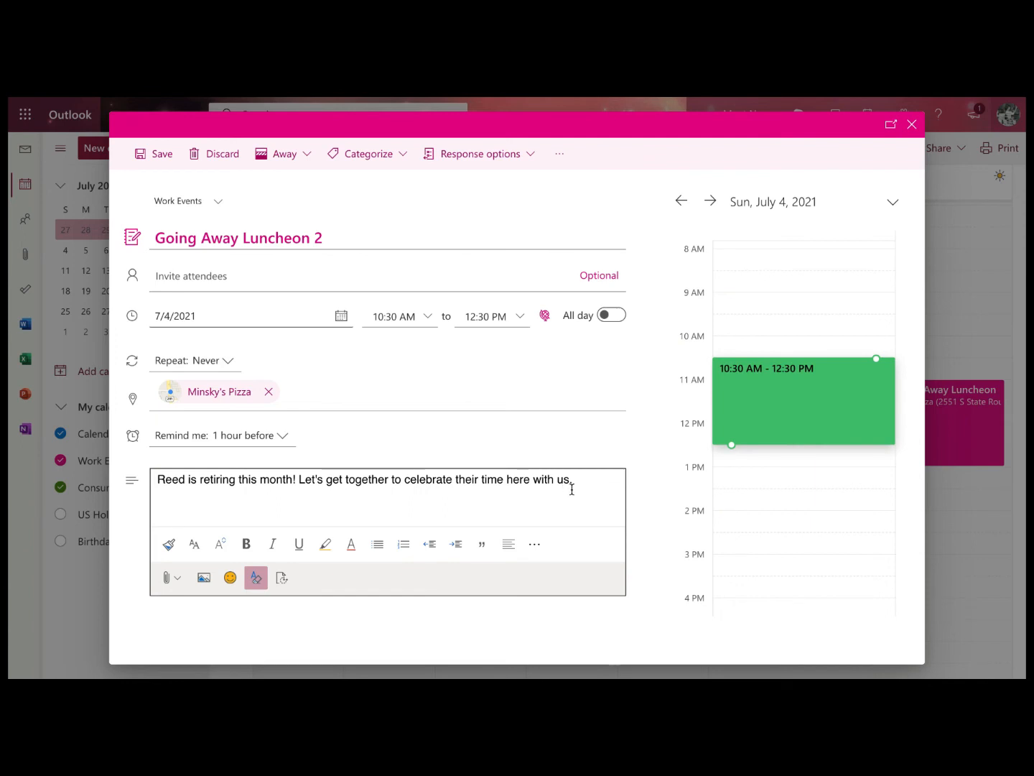
{"action": "left_click", "coordinate": [148, 159]}
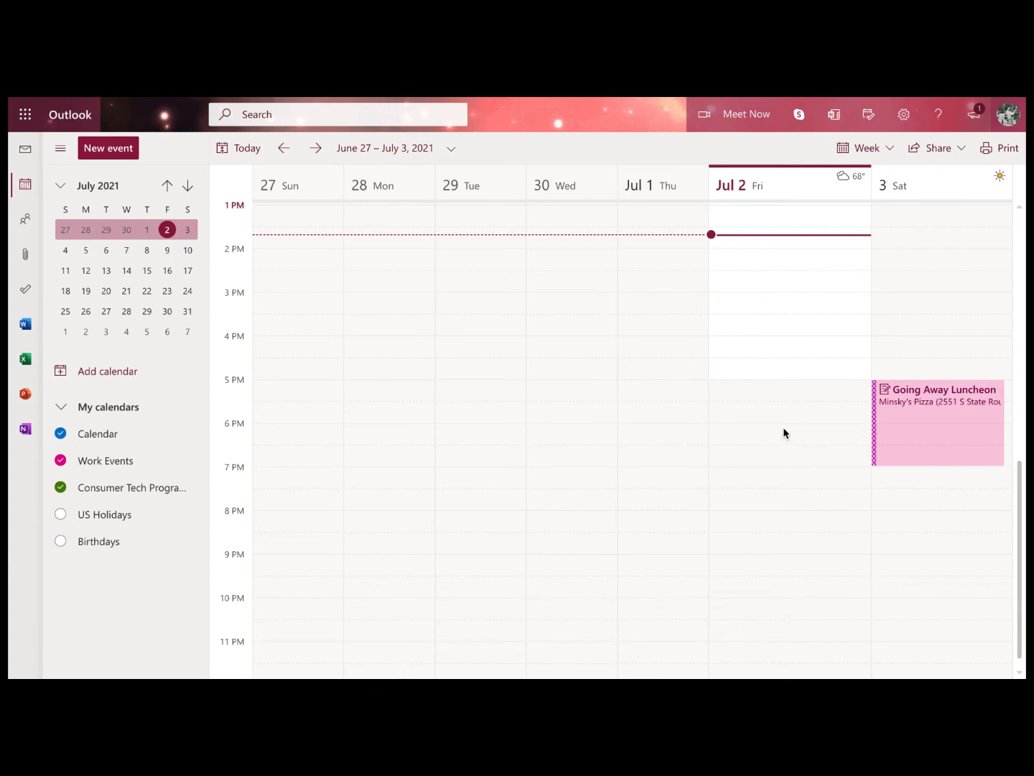
Find Going Away Luncheon 2 in the week of July 4–10, review its quick actions, and delete the event.
{"action": "left_click", "coordinate": [66, 250]}
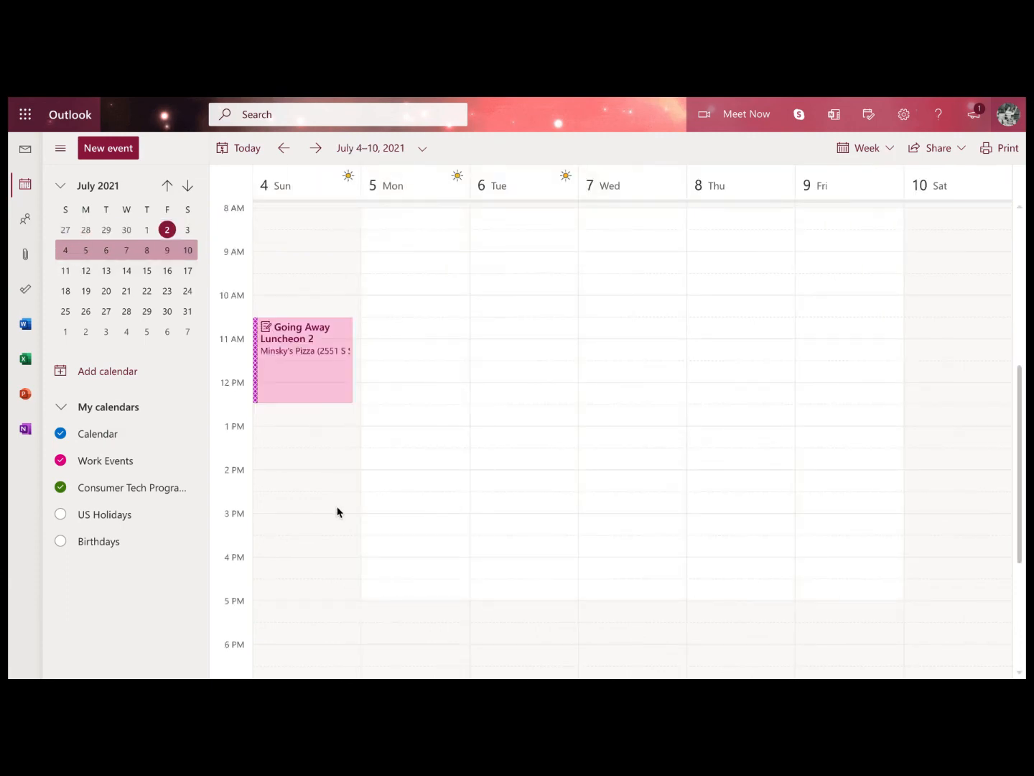
{"action": "left_click", "coordinate": [294, 400]}
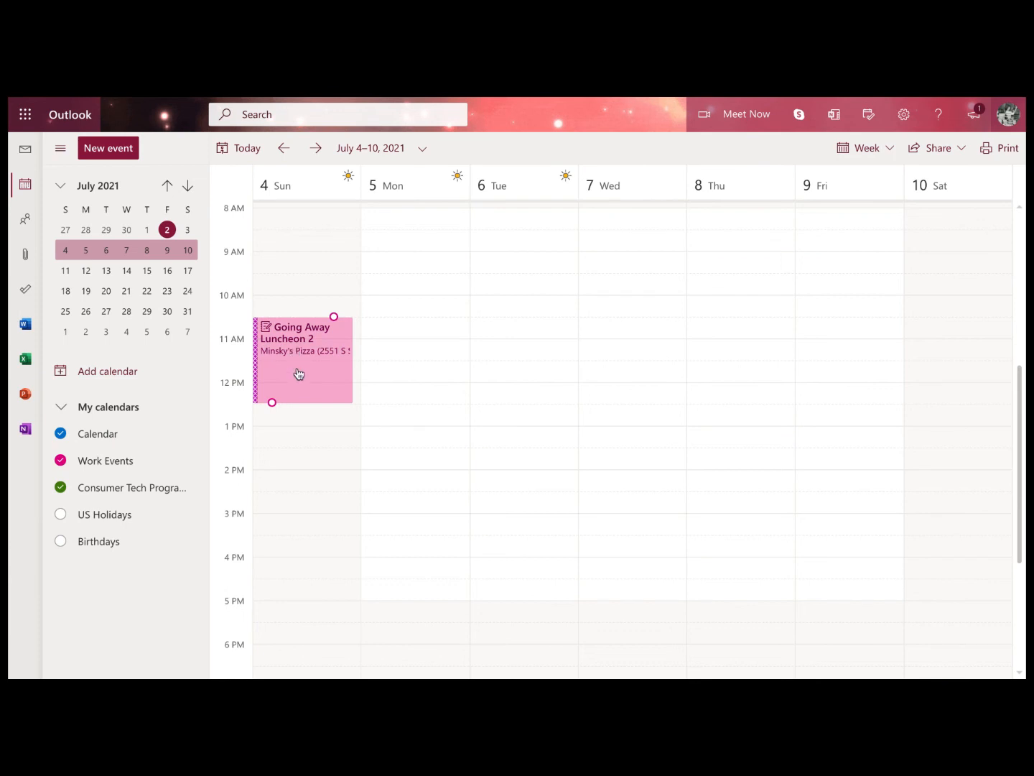
{"action": "right_click", "coordinate": [300, 373]}
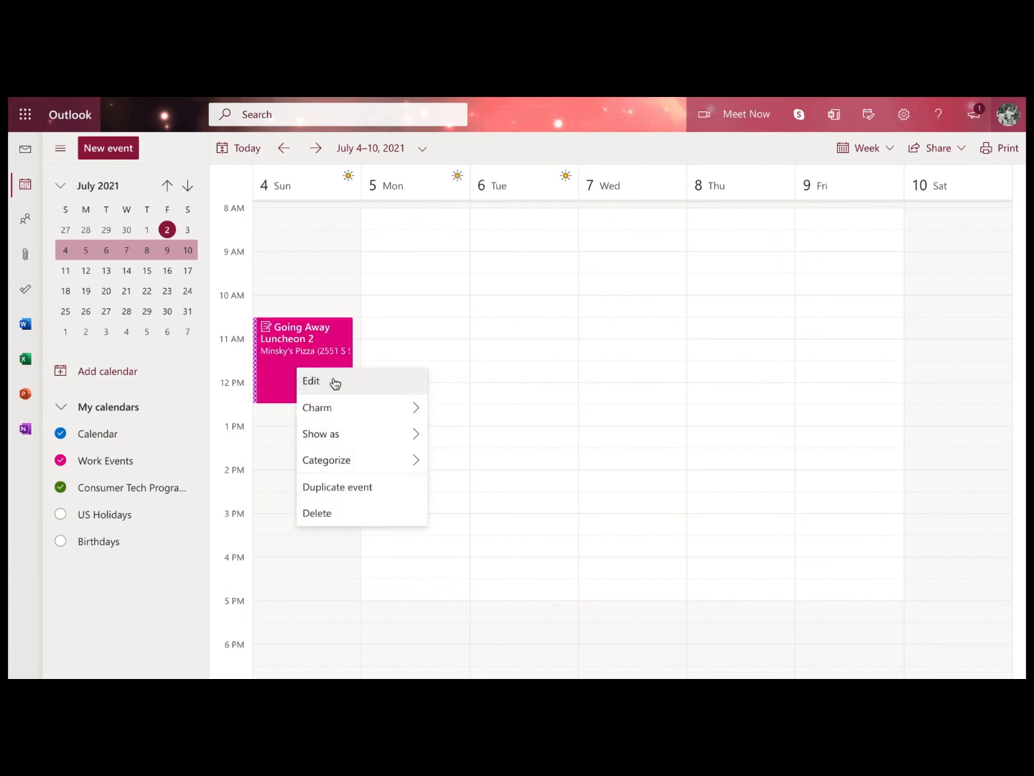
{"action": "mouse_move", "coordinate": [380, 418]}
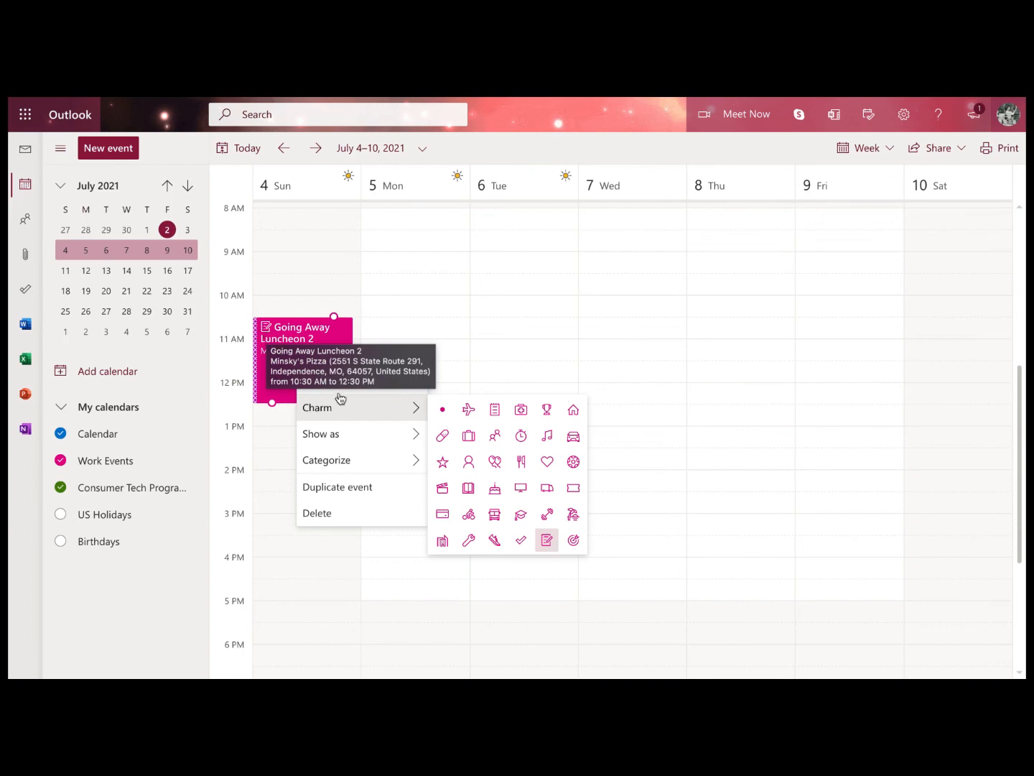
{"action": "mouse_move", "coordinate": [370, 443]}
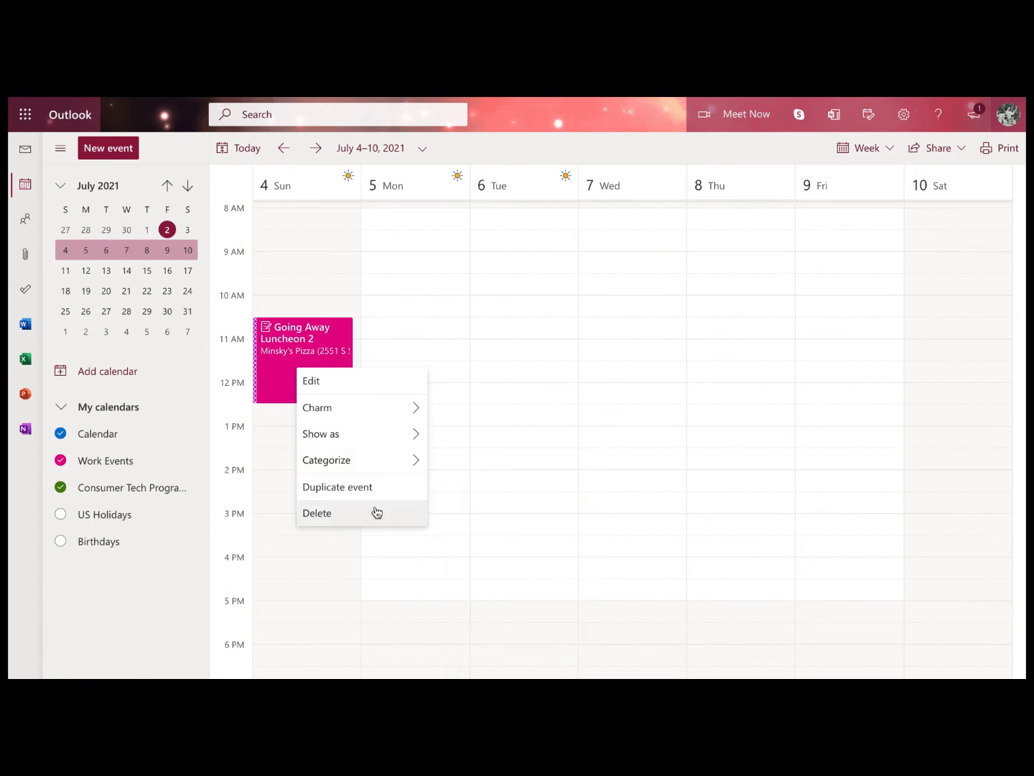
{"action": "left_click", "coordinate": [345, 516]}
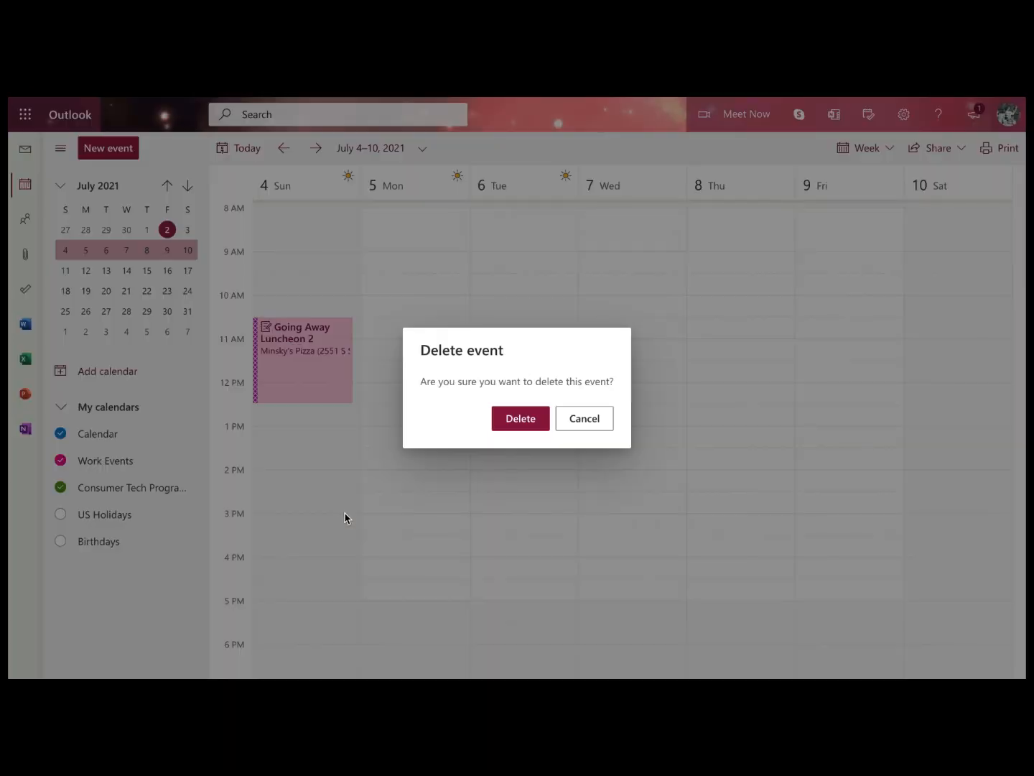
{"action": "left_click", "coordinate": [522, 421]}
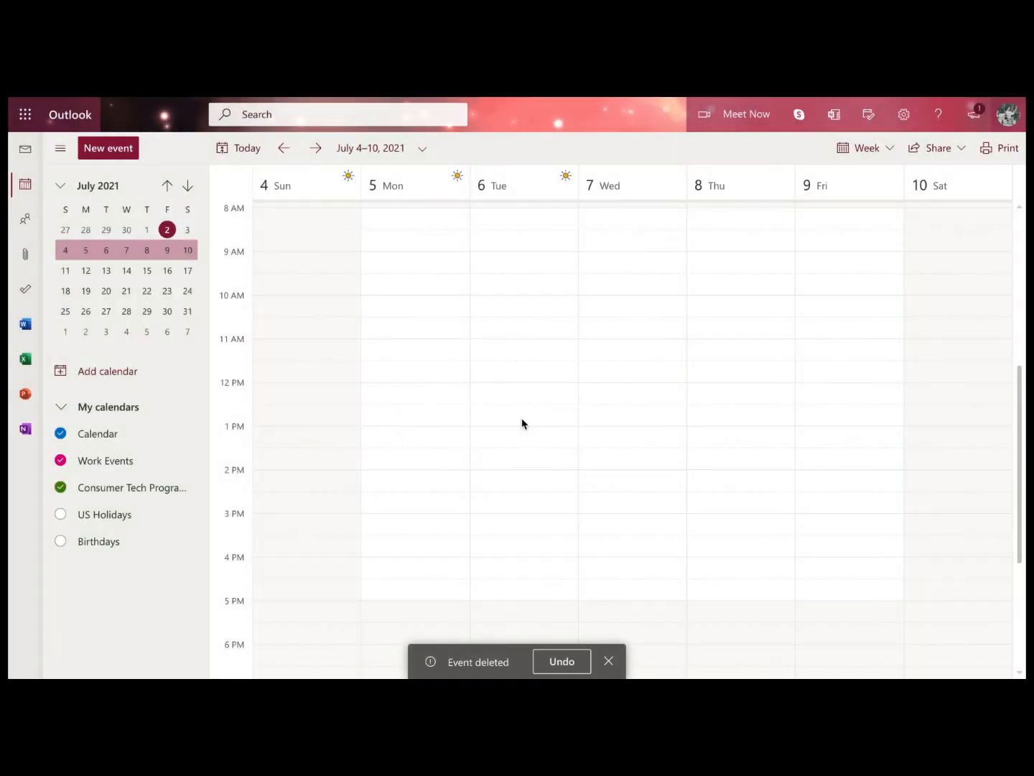
Return to the week of June 27 – July 3 and delete the original Going Away Luncheon on Saturday.
{"action": "left_click", "coordinate": [168, 233]}
{"action": "left_click", "coordinate": [919, 421]}
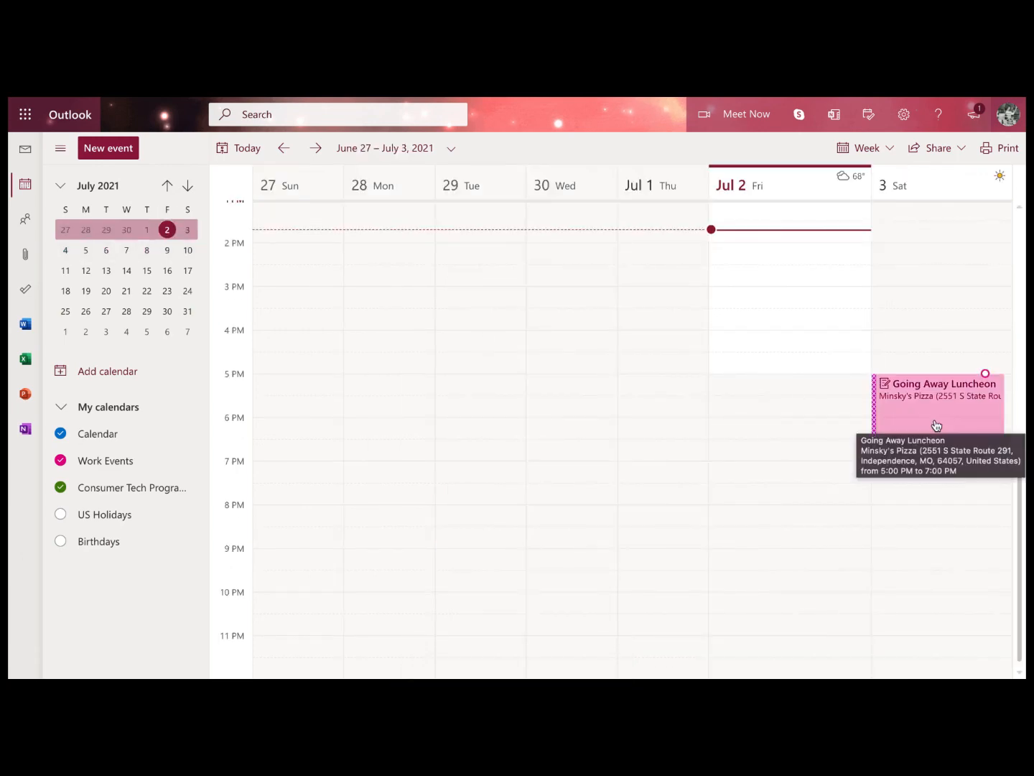
{"action": "right_click", "coordinate": [936, 425]}
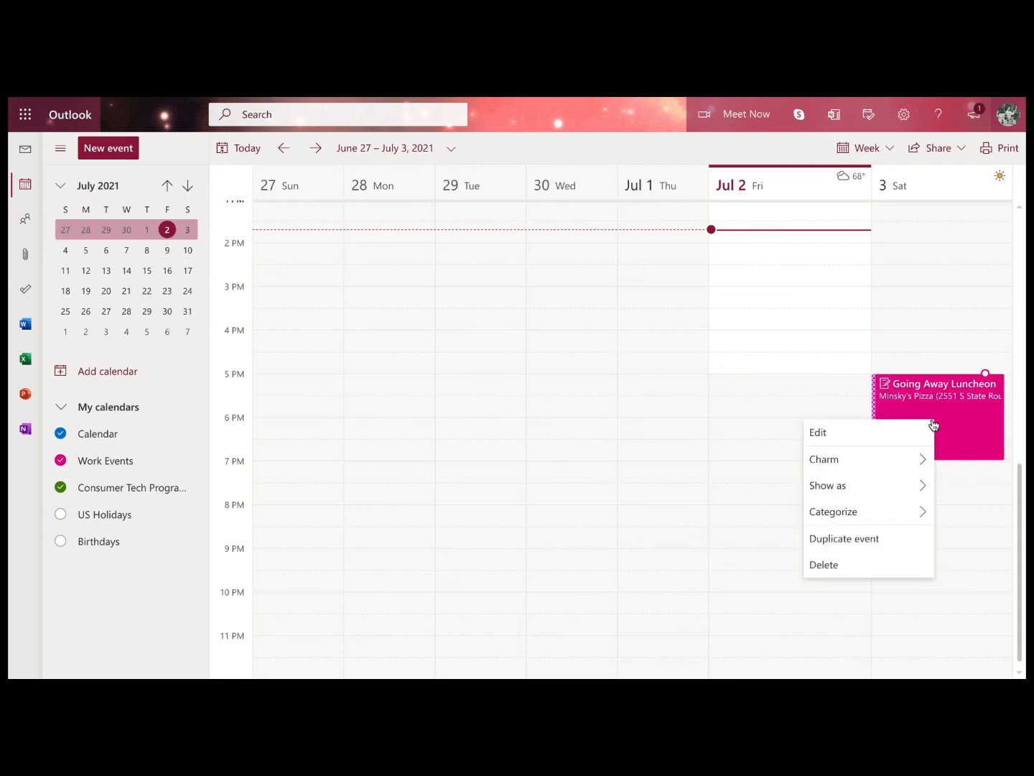
{"action": "left_click", "coordinate": [881, 563]}
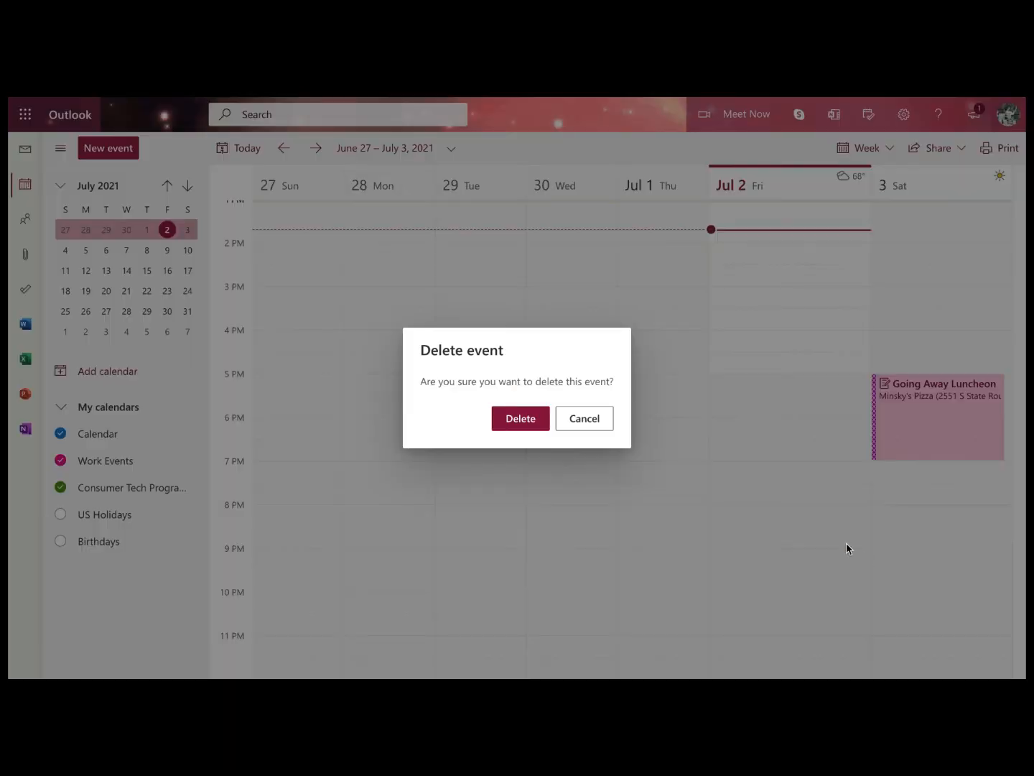
{"action": "left_click", "coordinate": [527, 423]}
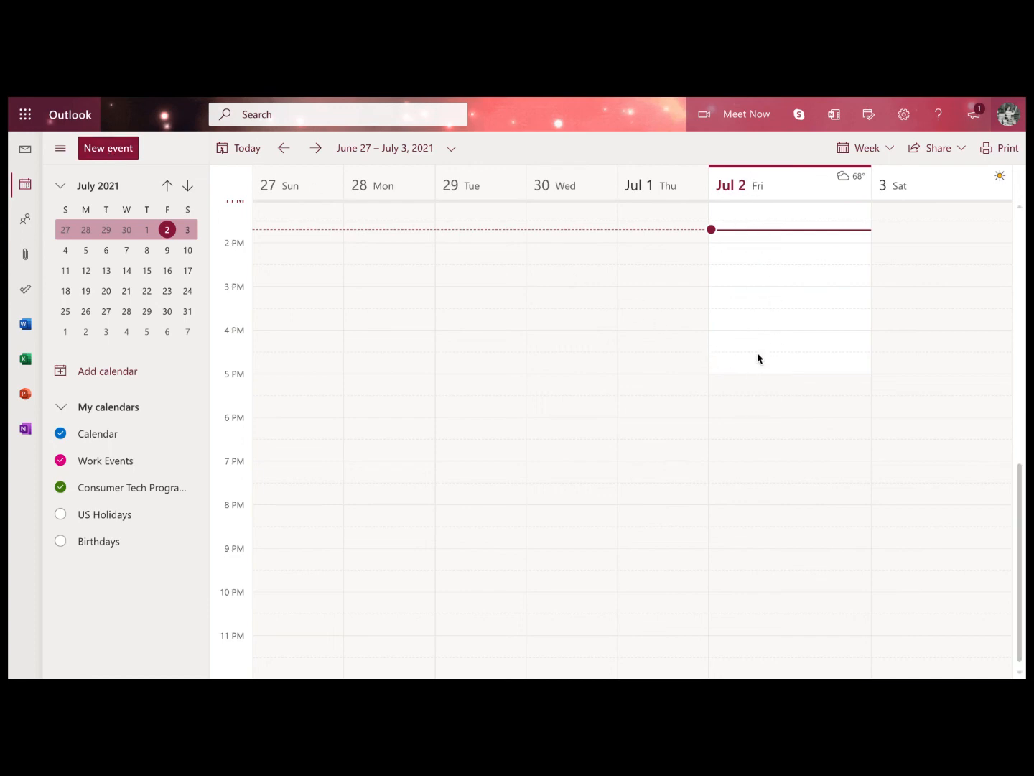
Start an all-day event on Tuesday, September 14, 2021, titled "Working at Starbucks".
{"action": "left_click", "coordinate": [186, 191]}
{"action": "left_click", "coordinate": [187, 186]}
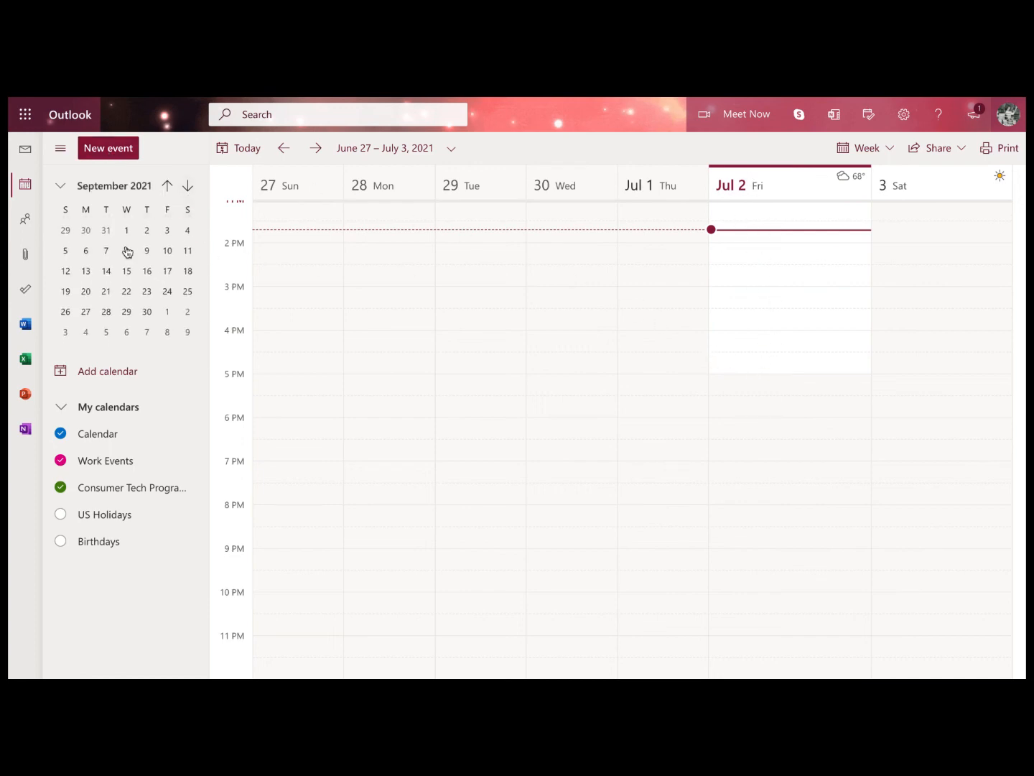
{"action": "left_click", "coordinate": [106, 273]}
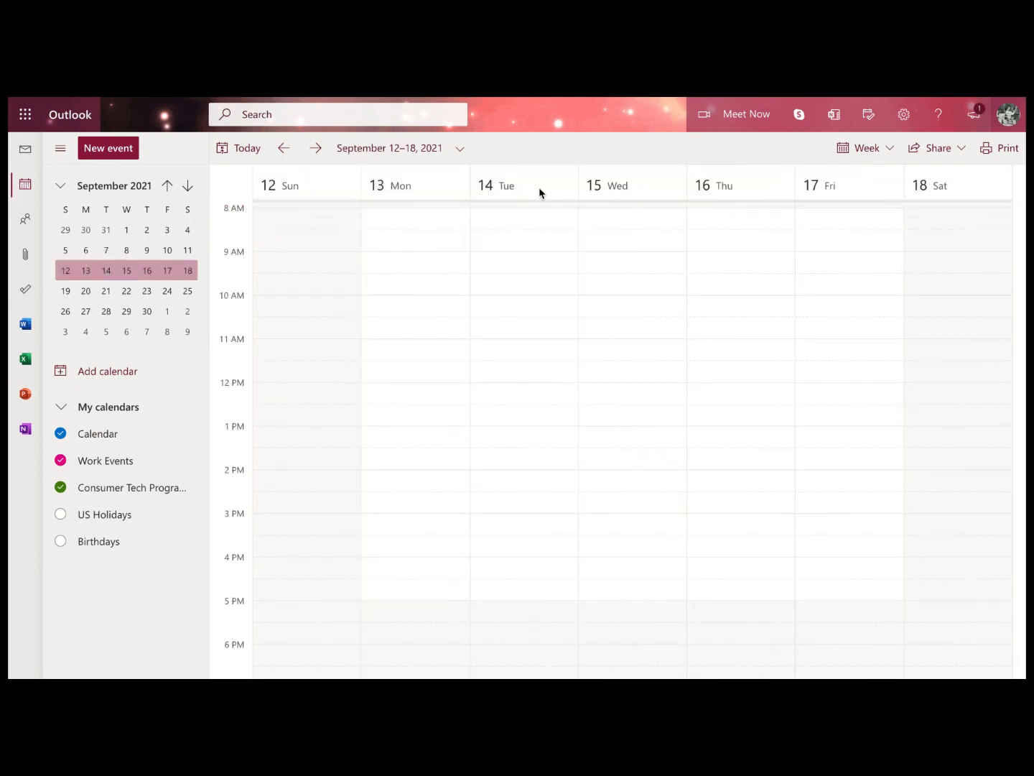
{"action": "left_click", "coordinate": [515, 193]}
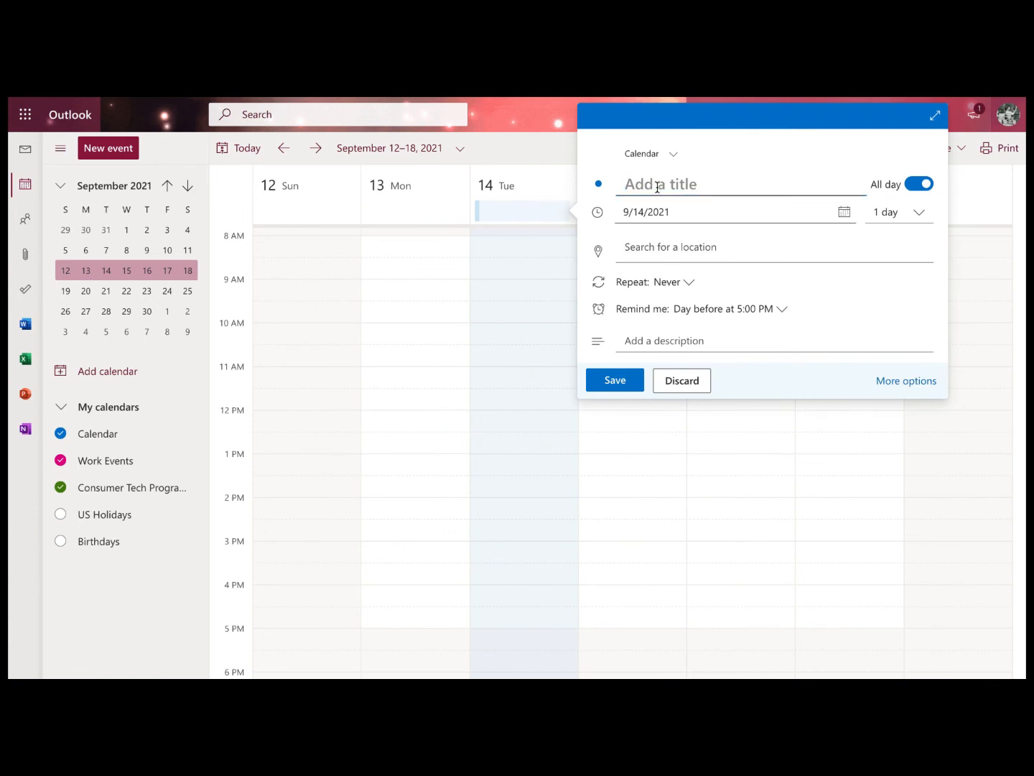
{"action": "type", "text": "Working"}
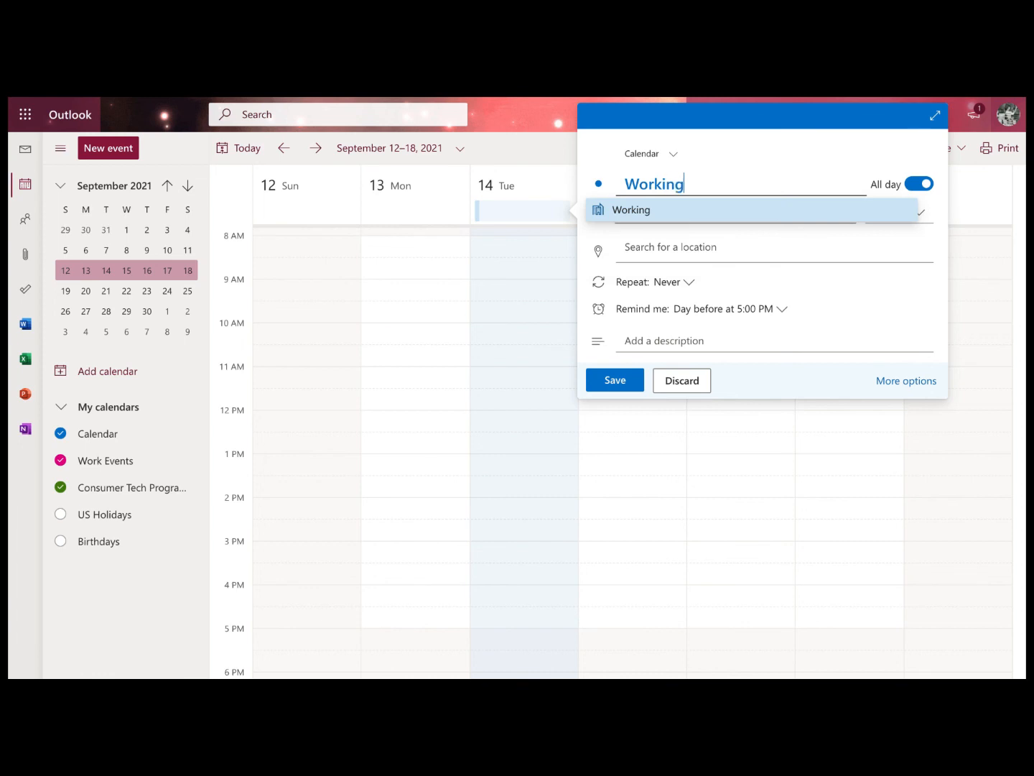
{"action": "key", "text": "Return"}
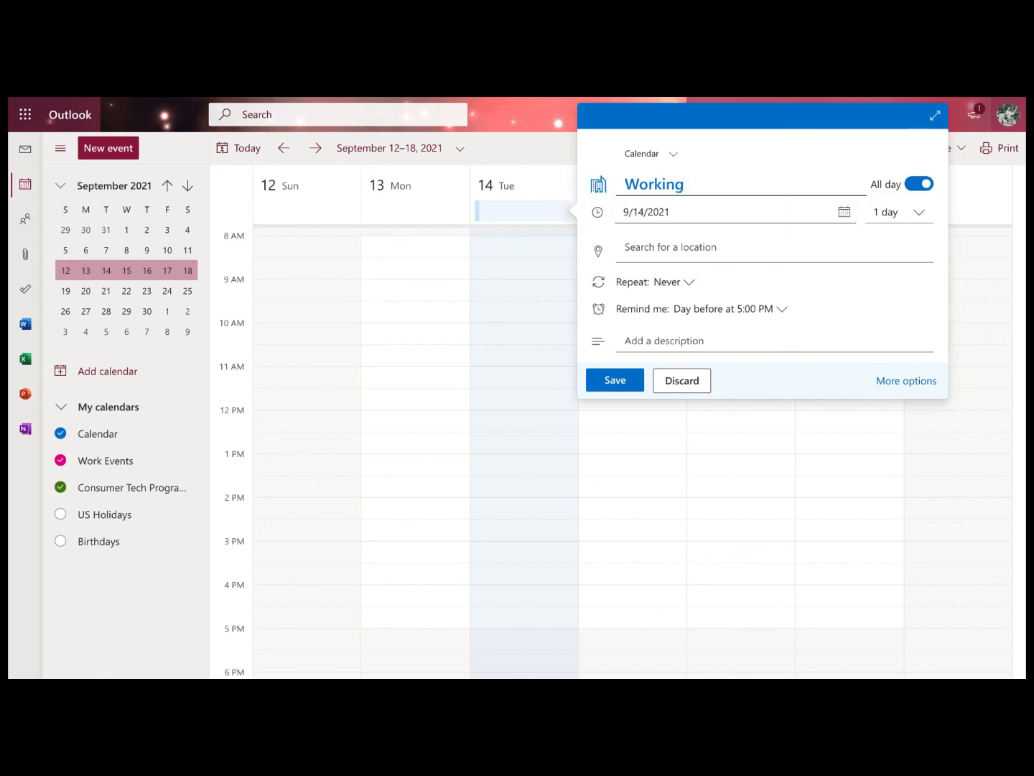
{"action": "type", "text": "at Starbucks"}
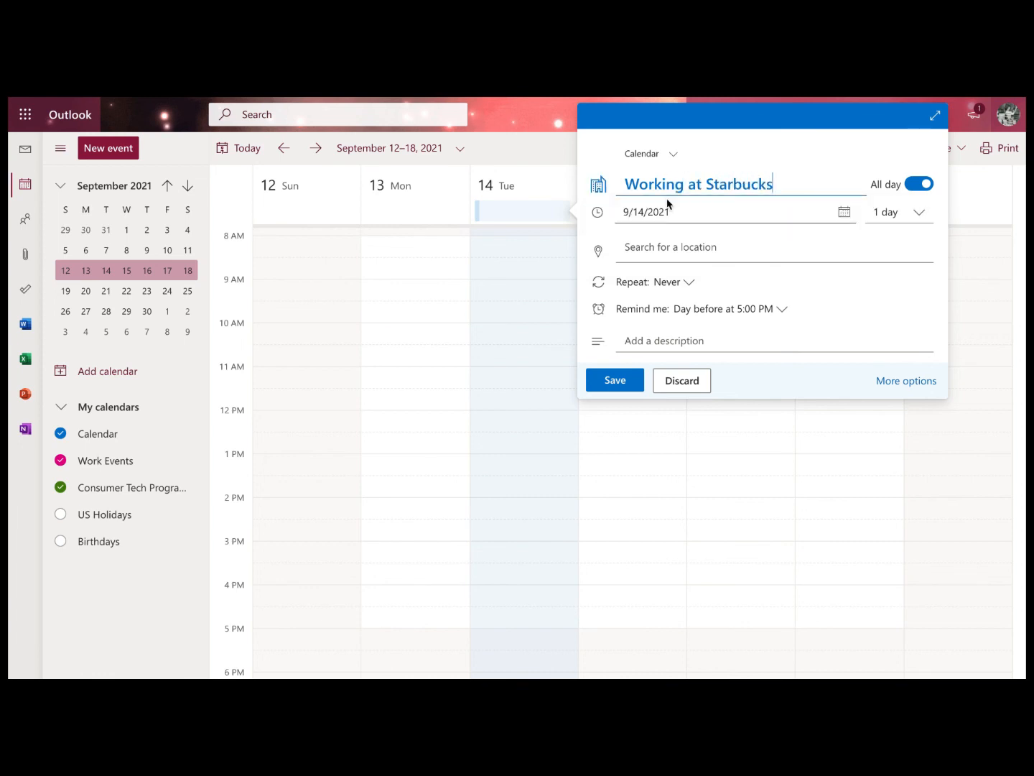
Give the event the fork-and-knife charm and set its location to the first suggested Starbucks.
{"action": "left_click", "coordinate": [600, 191]}
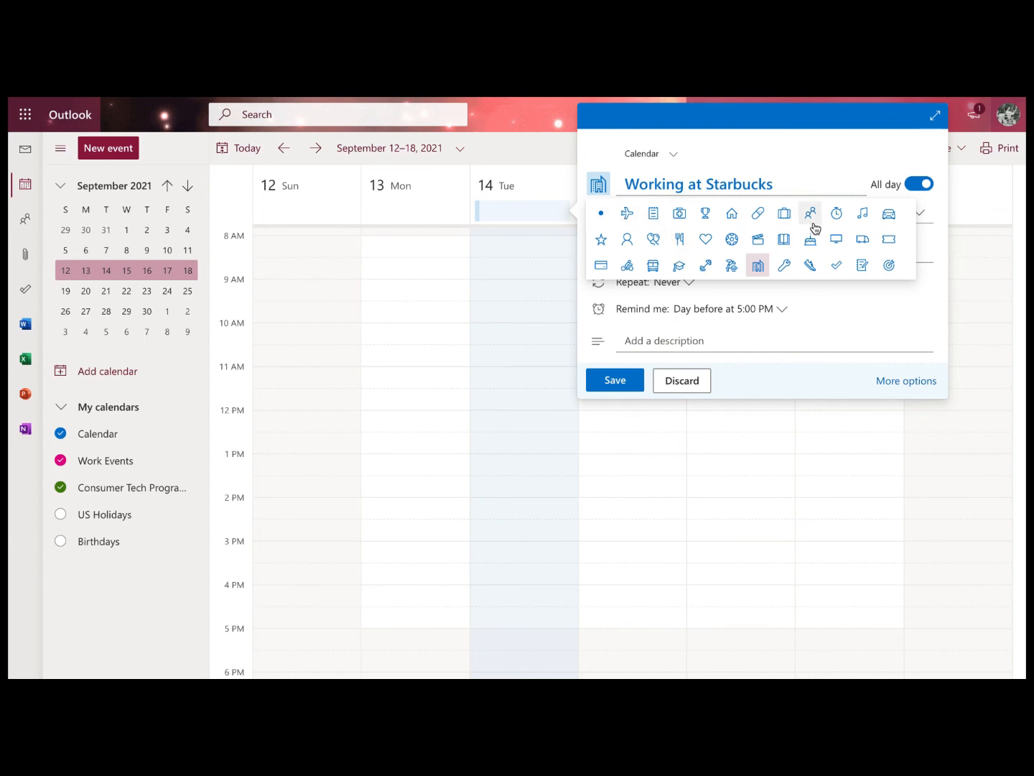
{"action": "left_click", "coordinate": [678, 239]}
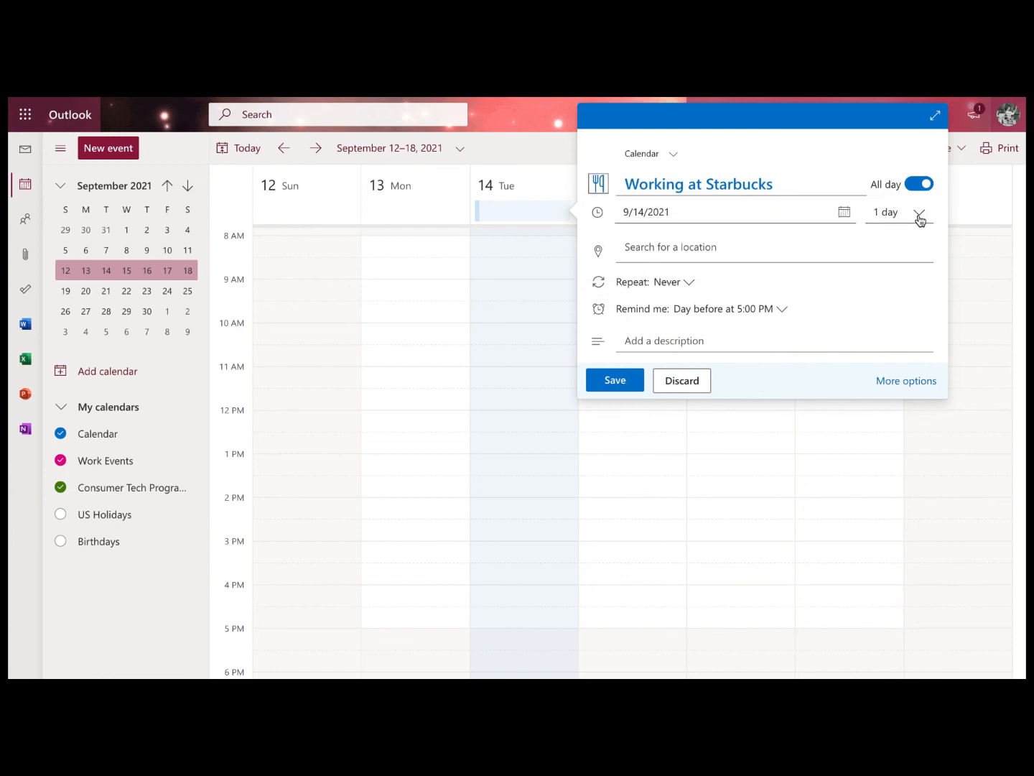
{"action": "left_click", "coordinate": [657, 245]}
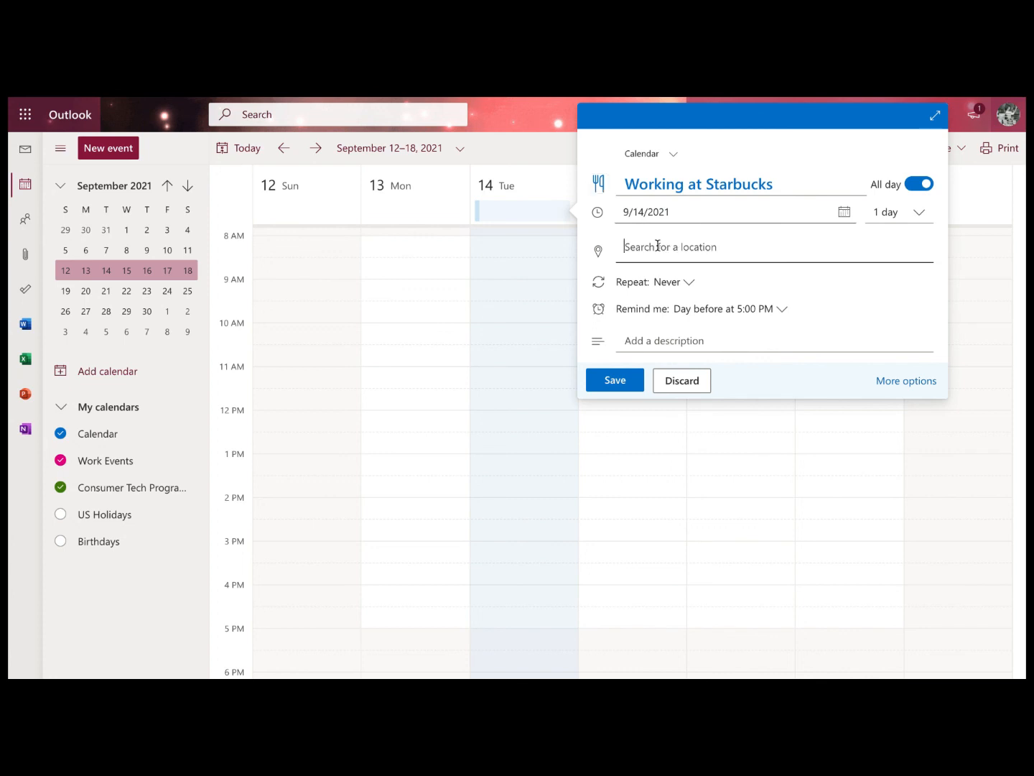
{"action": "type", "text": "Starbuck"}
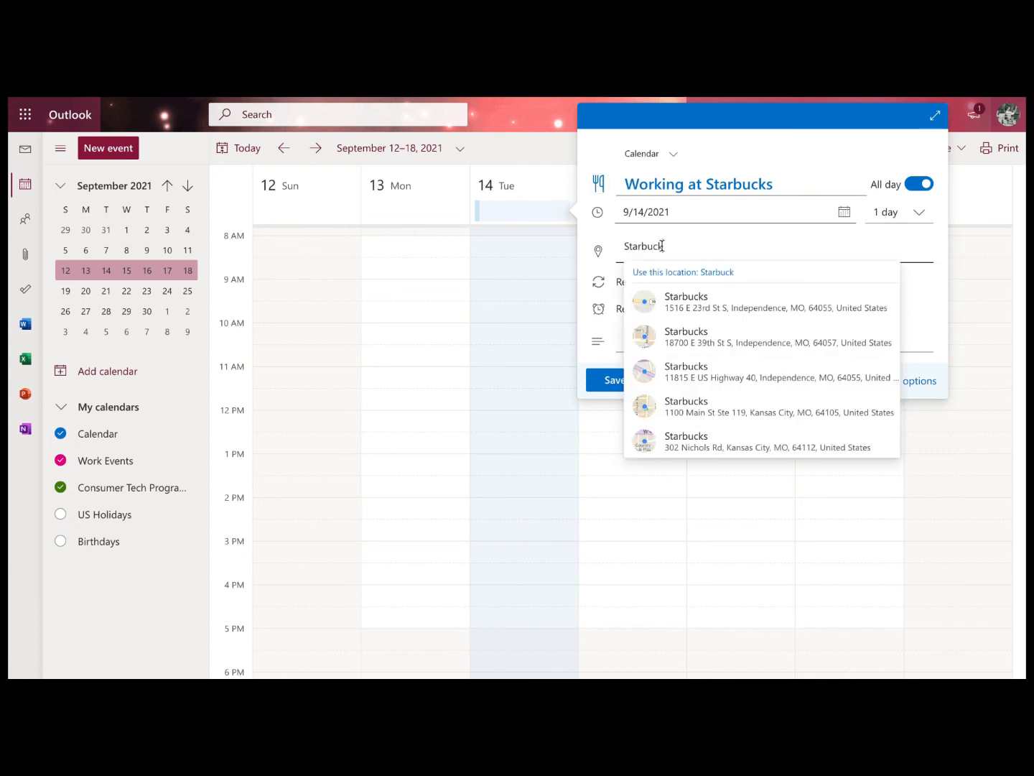
{"action": "left_click", "coordinate": [744, 302]}
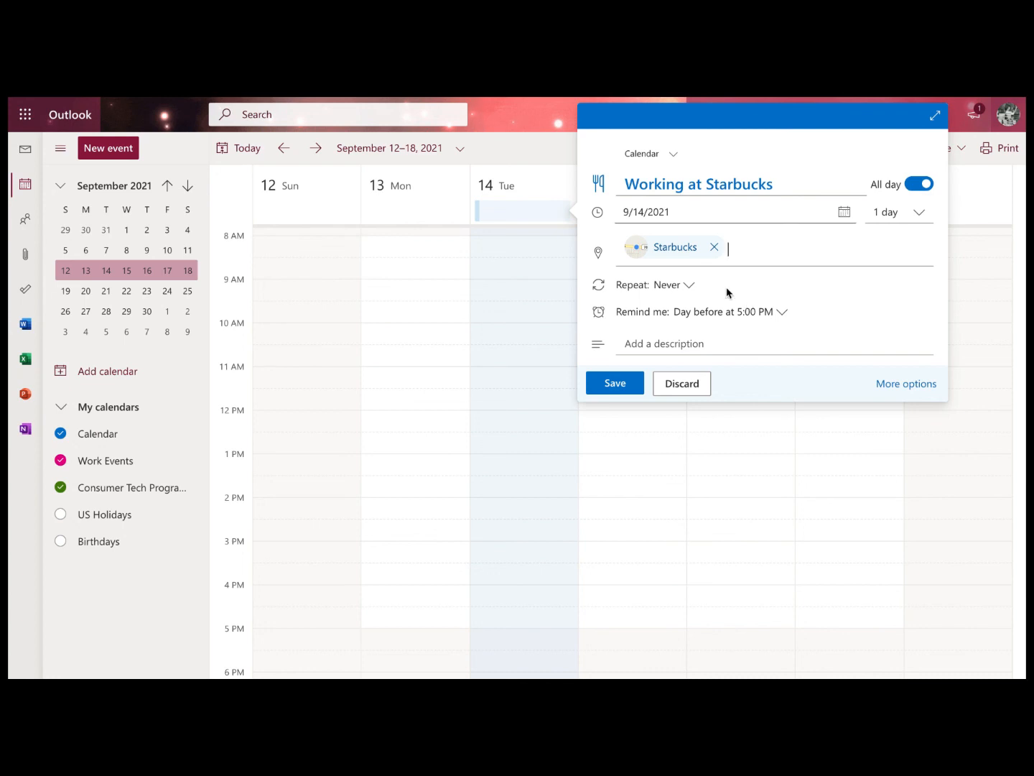
Set a custom recurrence for the event, every 1 week on Tuesday and Thursday, with no end date.
{"action": "left_click", "coordinate": [689, 287]}
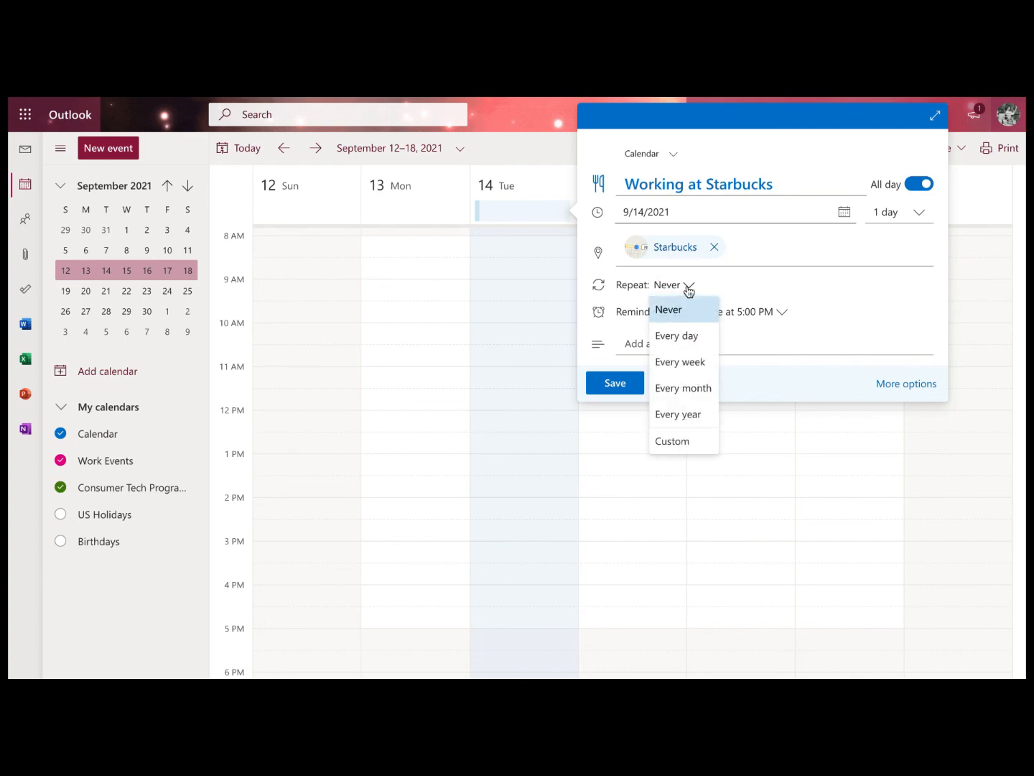
{"action": "left_click", "coordinate": [693, 444]}
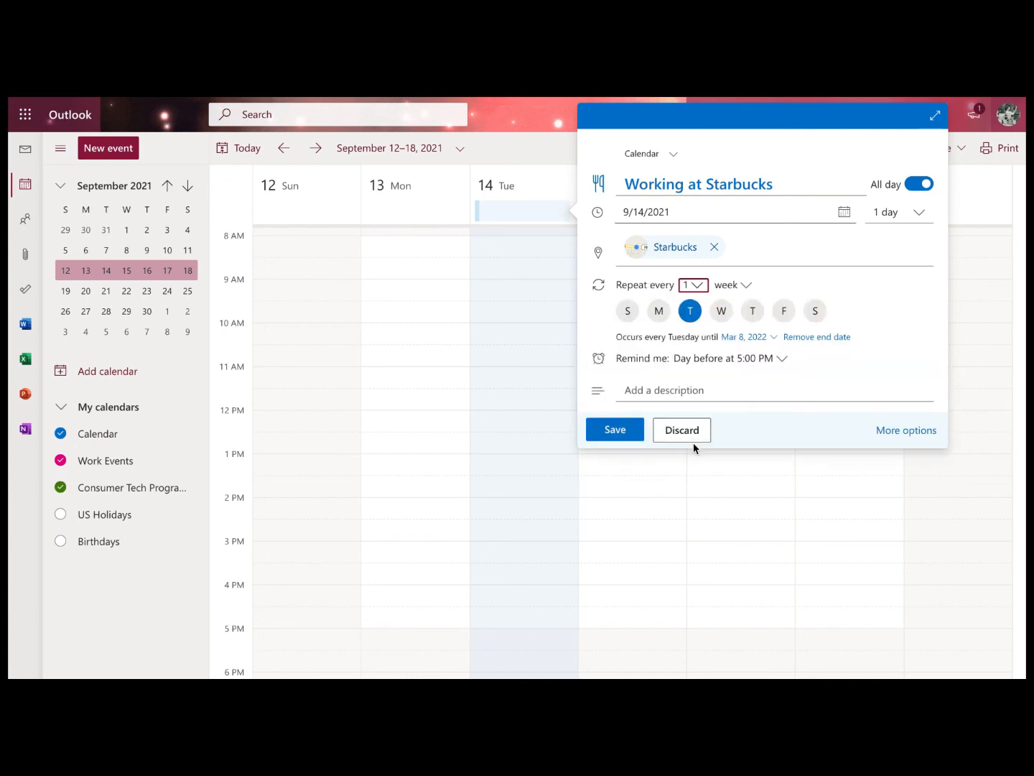
{"action": "left_click", "coordinate": [753, 311]}
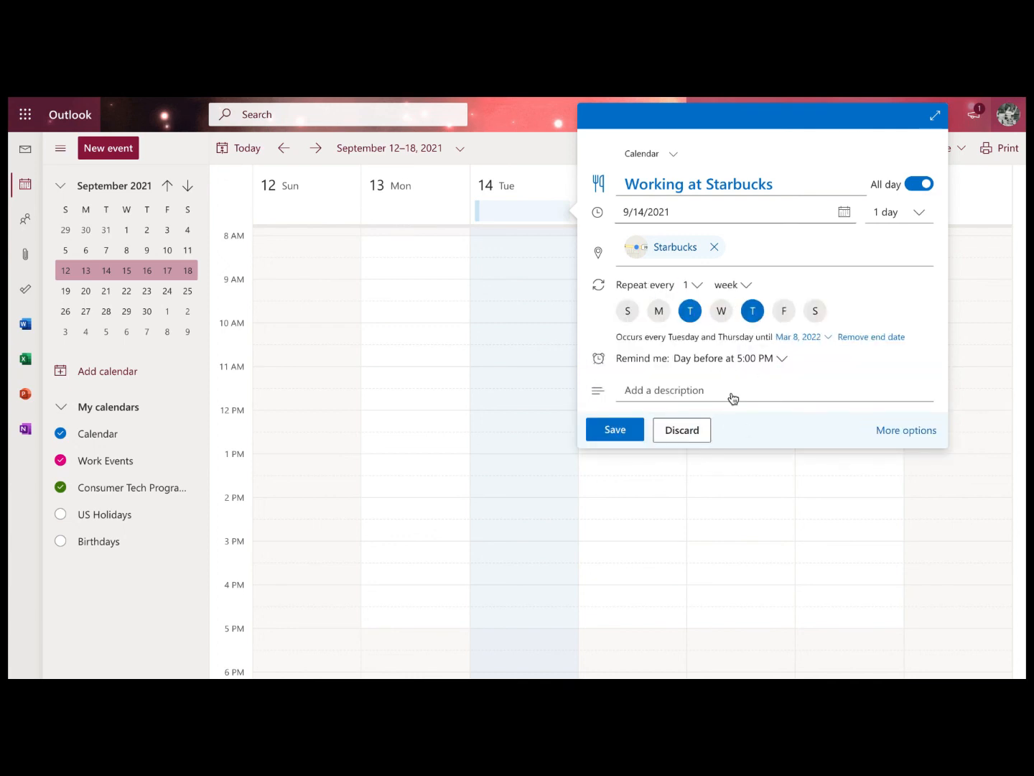
{"action": "left_click", "coordinate": [858, 340]}
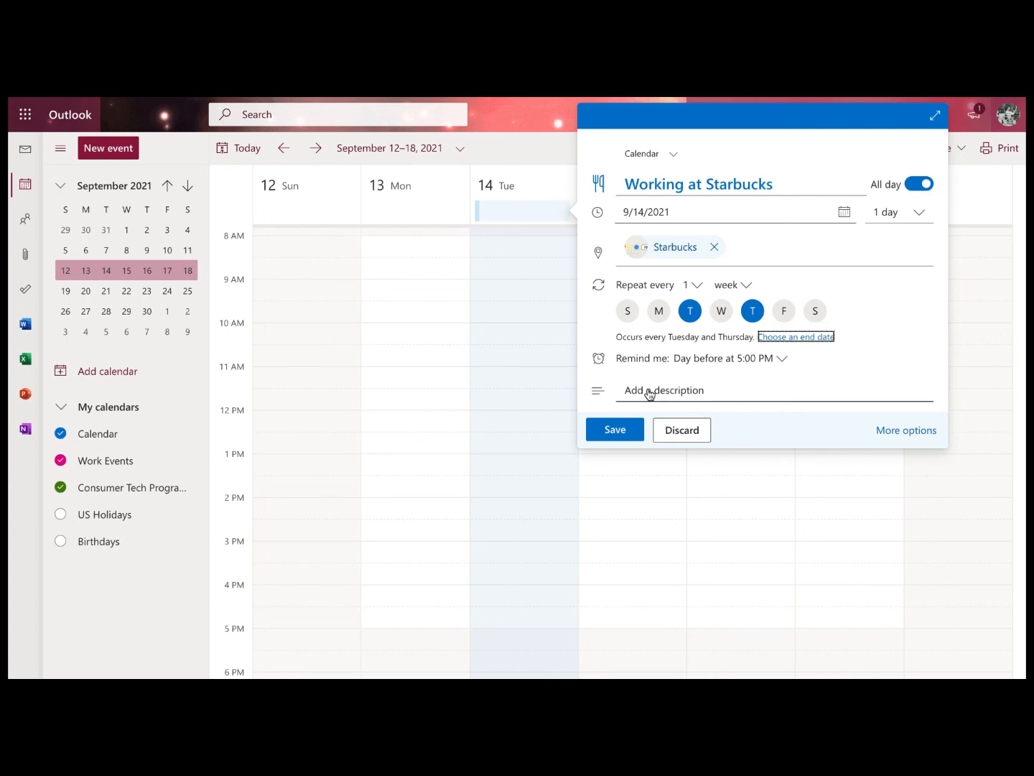
Save the recurring Working at Starbucks event and check its occurrences week by week through October 10–16, 2021.
{"action": "left_click", "coordinate": [609, 429]}
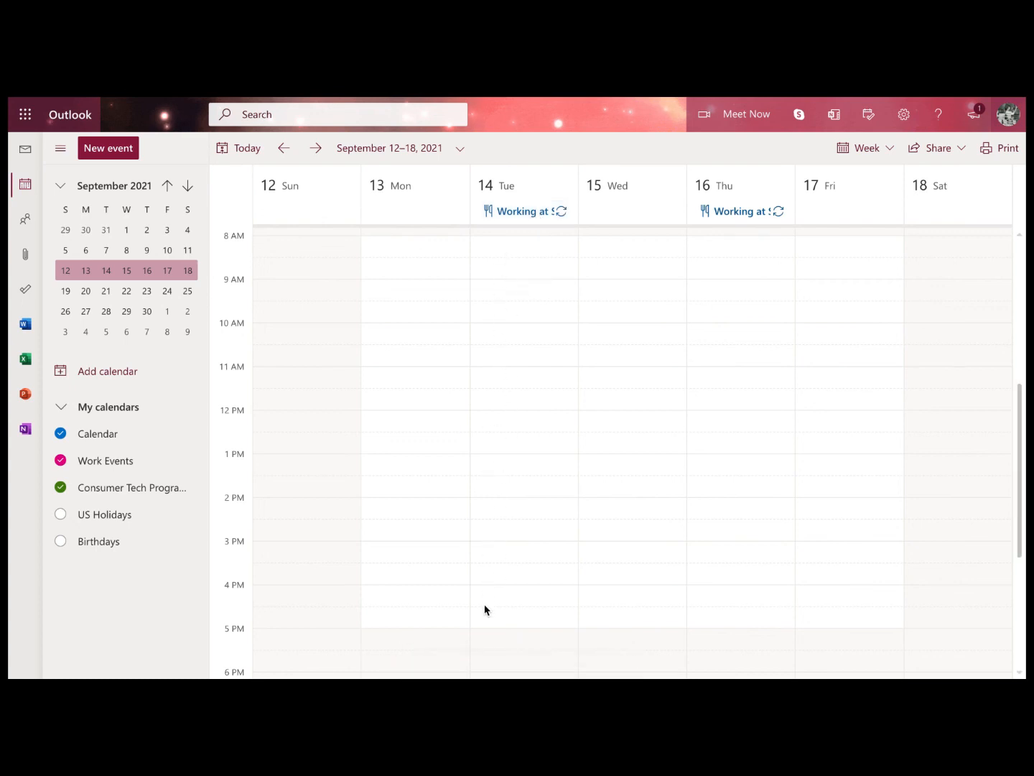
{"action": "mouse_move", "coordinate": [514, 212]}
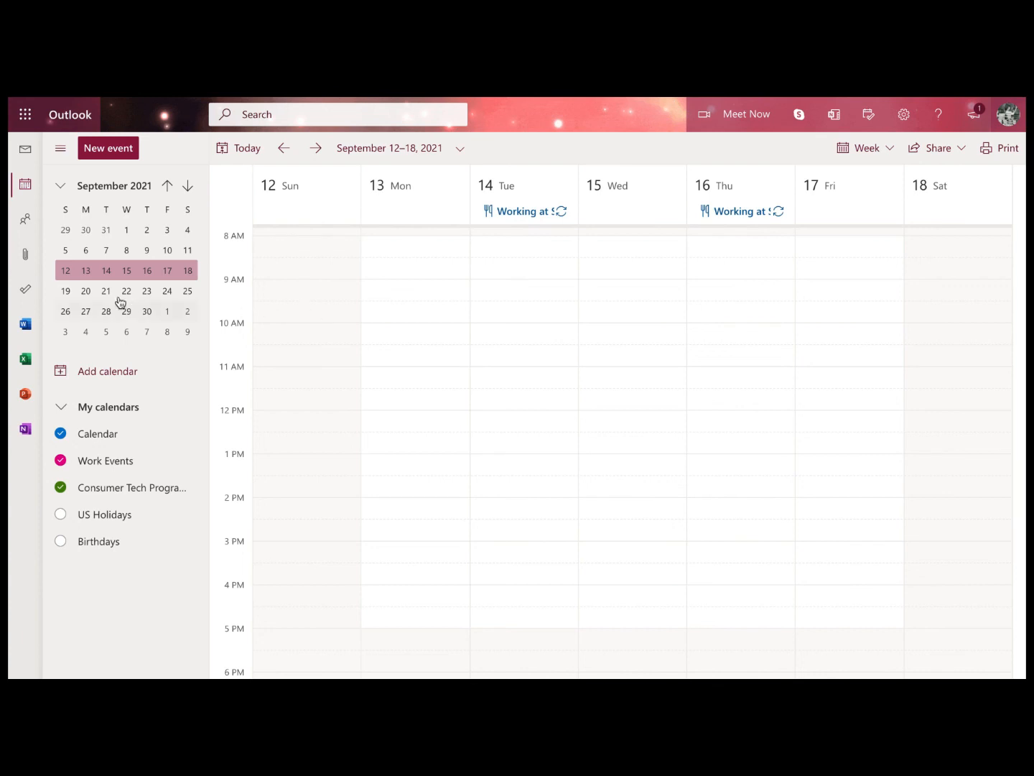
{"action": "left_click", "coordinate": [66, 291]}
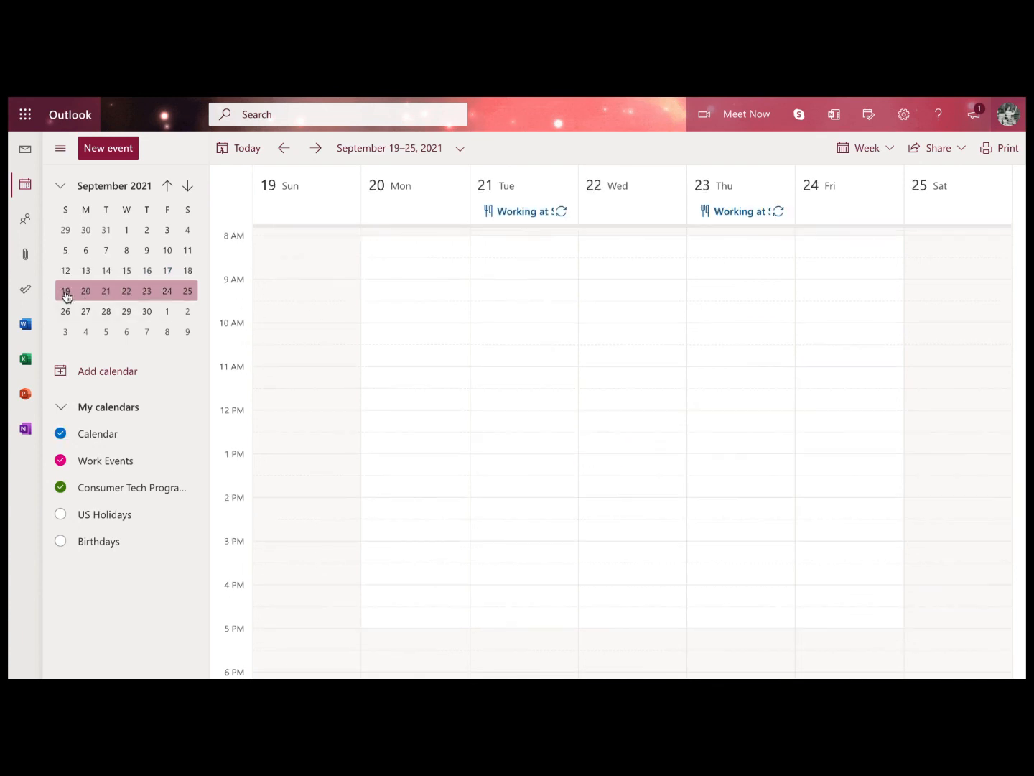
{"action": "left_click", "coordinate": [66, 313]}
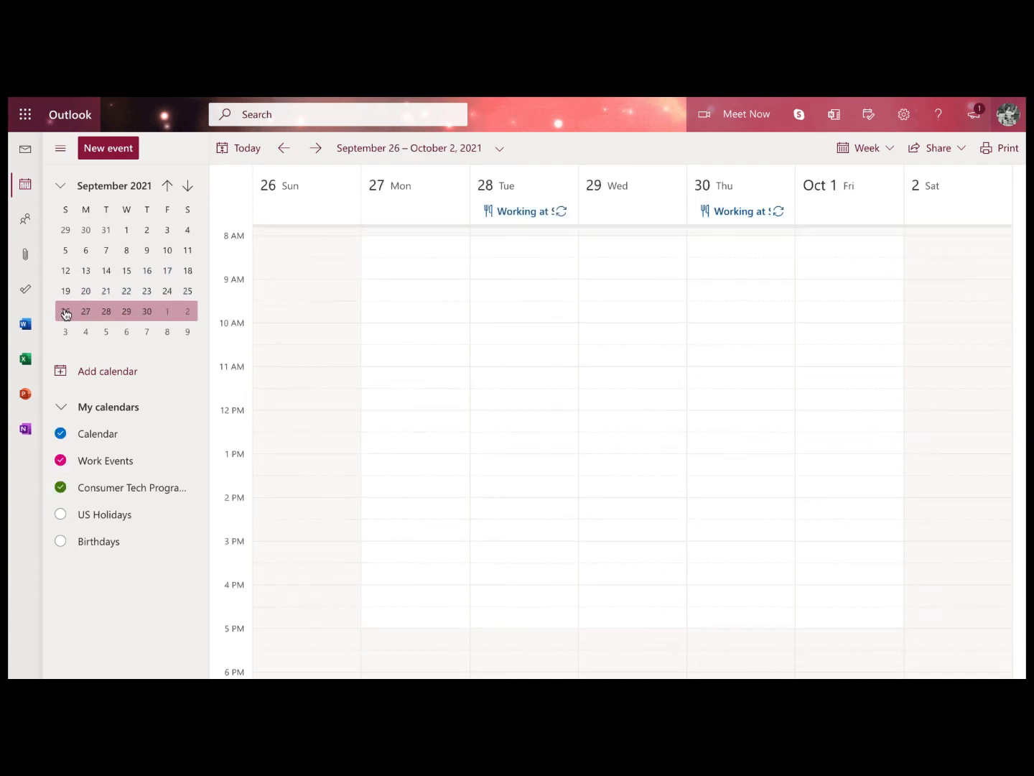
{"action": "left_click", "coordinate": [68, 333]}
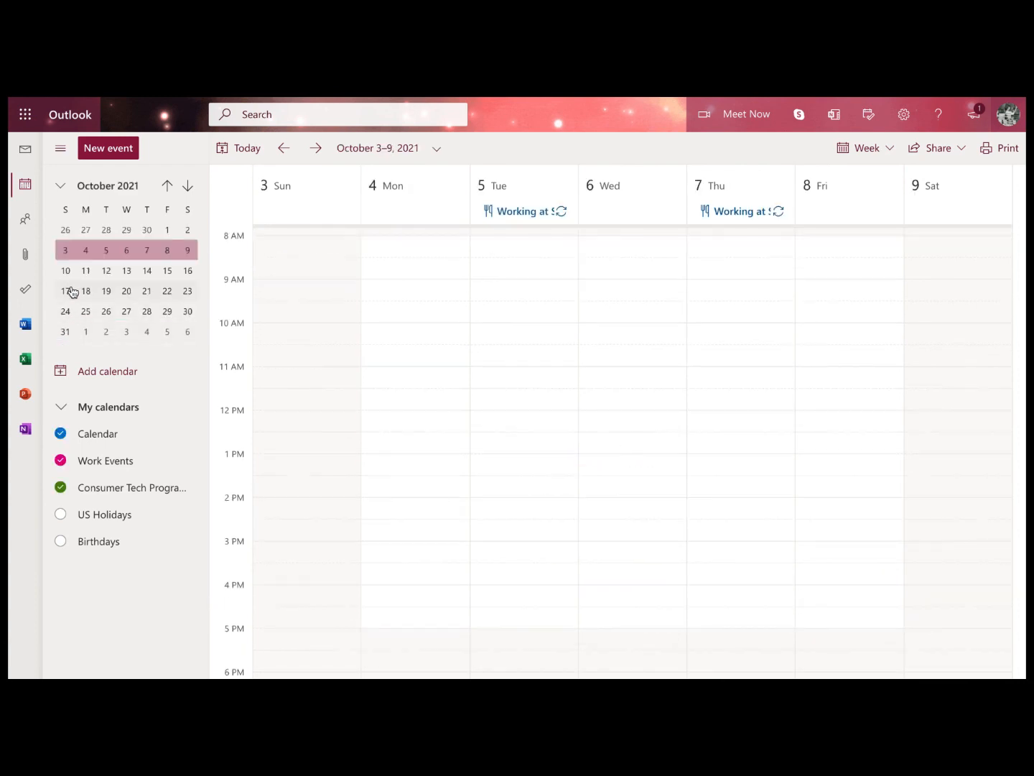
{"action": "left_click", "coordinate": [66, 273]}
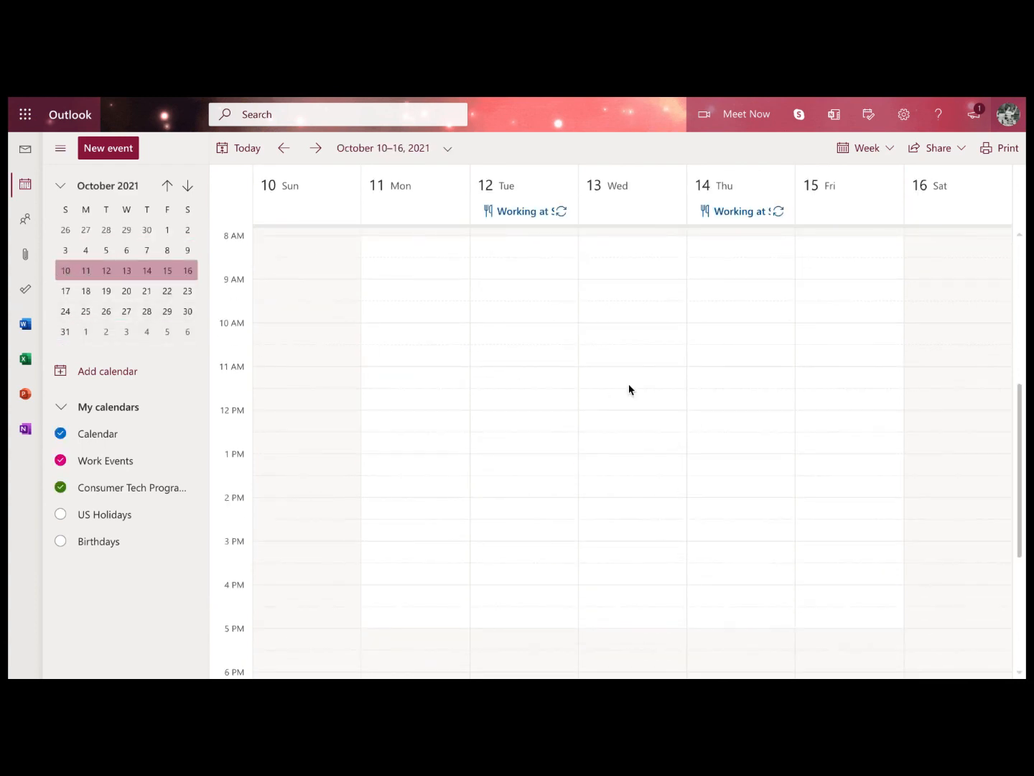
Delete only the Tuesday, October 12 occurrence of Working at Starbucks and check the week of October 17–23.
{"action": "left_click", "coordinate": [534, 216]}
{"action": "left_click", "coordinate": [534, 216]}
{"action": "right_click", "coordinate": [533, 216]}
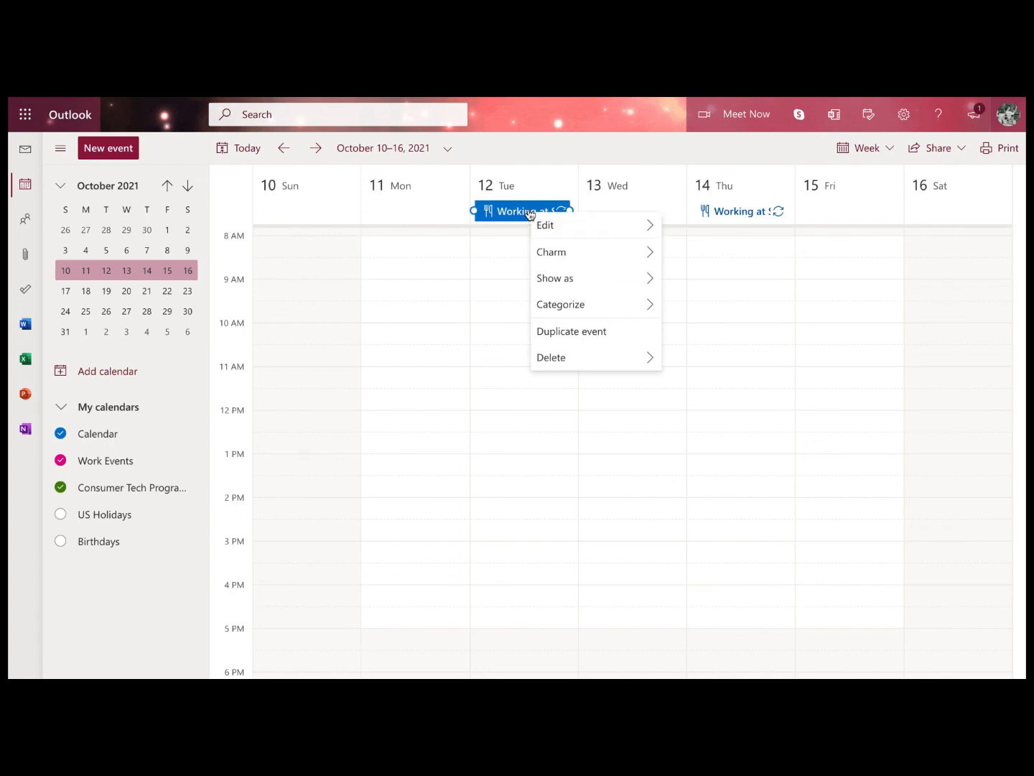
{"action": "mouse_move", "coordinate": [618, 357]}
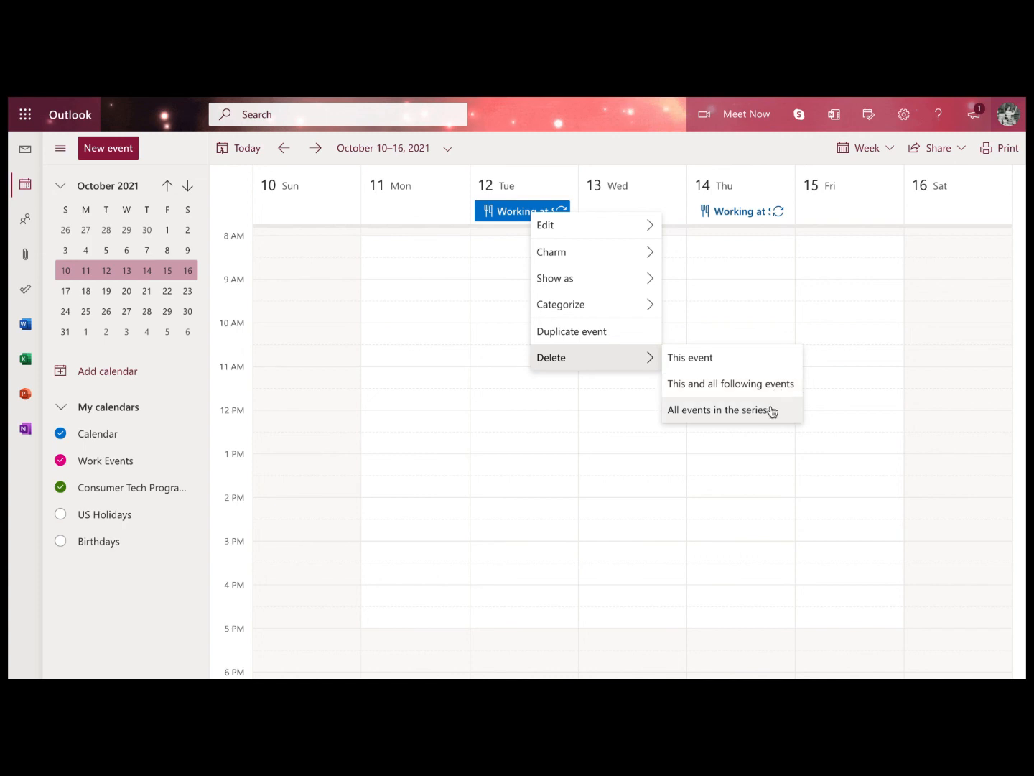
{"action": "left_click", "coordinate": [771, 364]}
{"action": "left_click", "coordinate": [521, 418]}
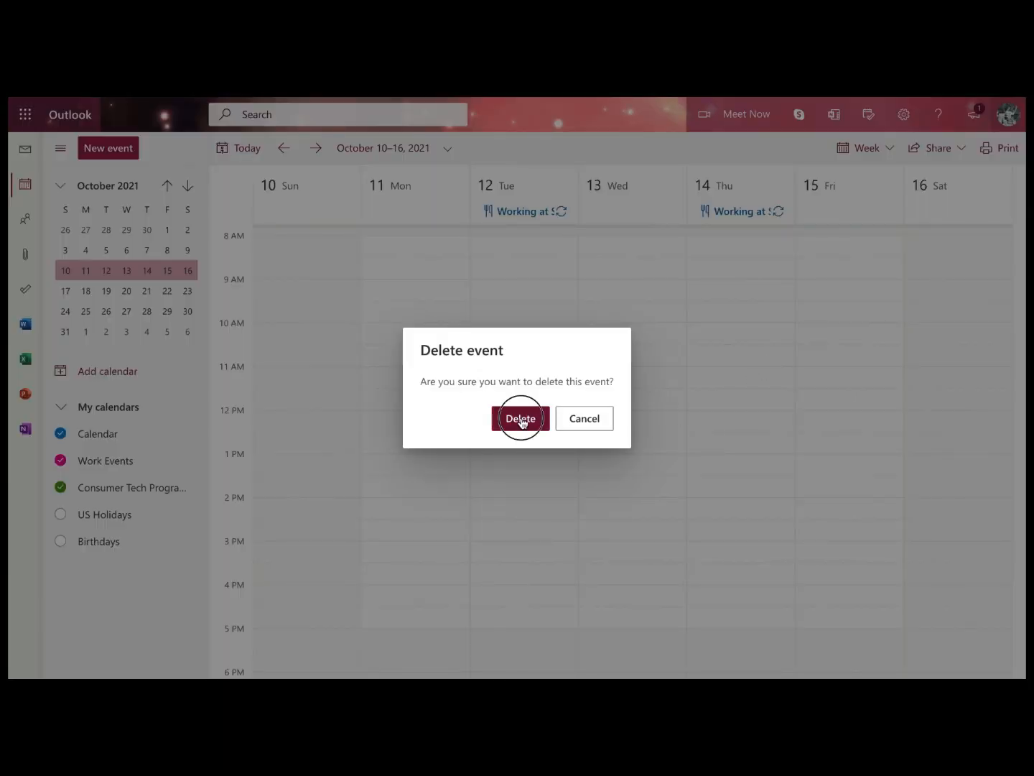
{"action": "left_click", "coordinate": [66, 292]}
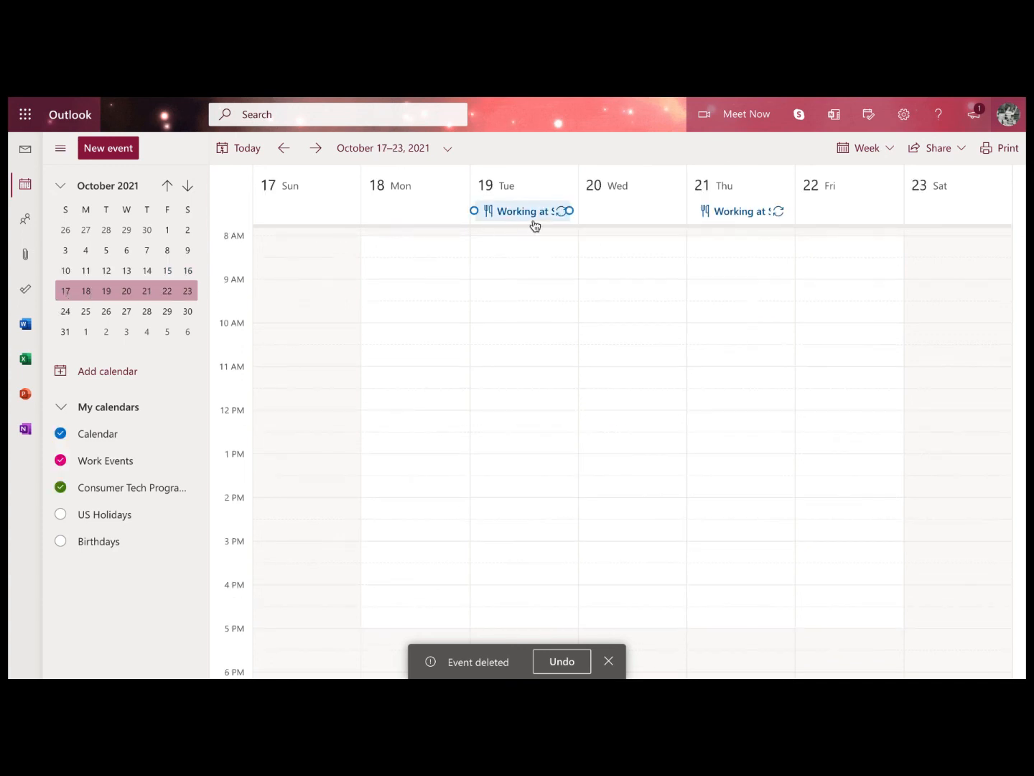
Return to the week of October 10–16 and delete all events in the Working at Starbucks series from Thursday's occurrence.
{"action": "left_click", "coordinate": [65, 271]}
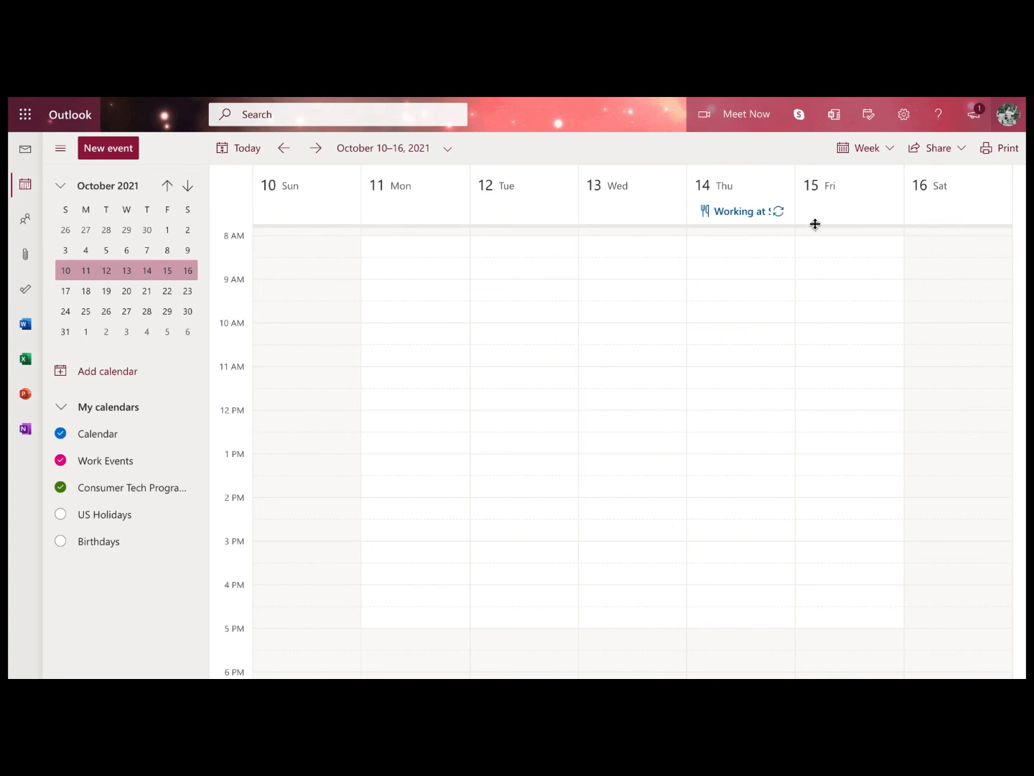
{"action": "right_click", "coordinate": [731, 211]}
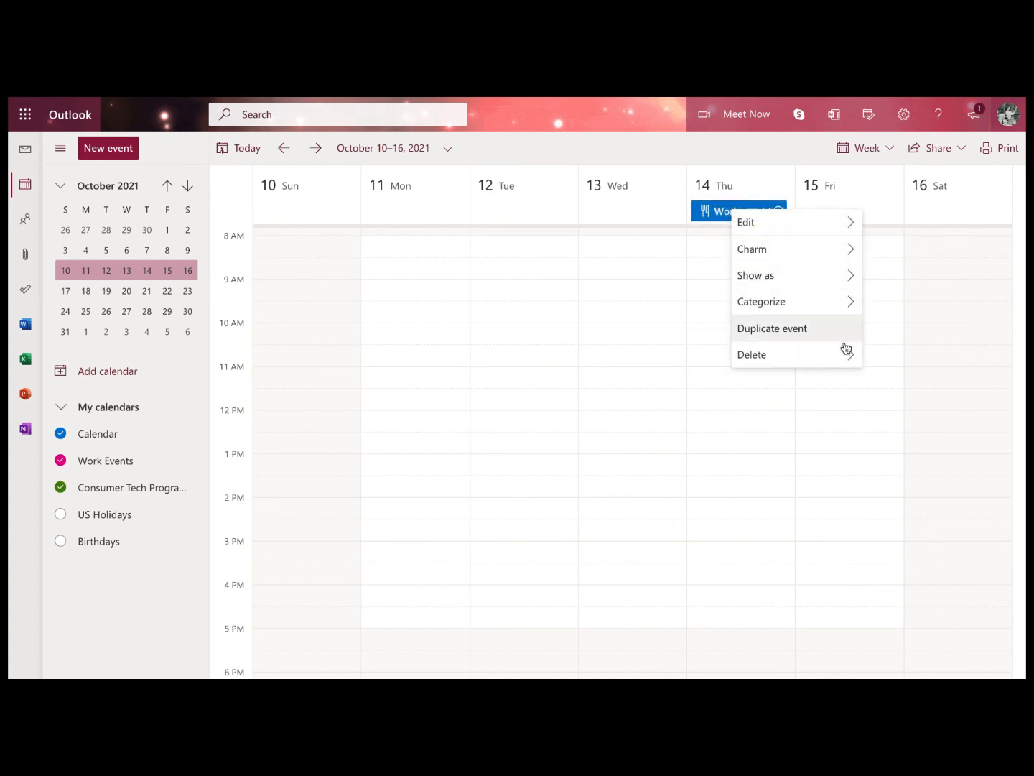
{"action": "mouse_move", "coordinate": [848, 355]}
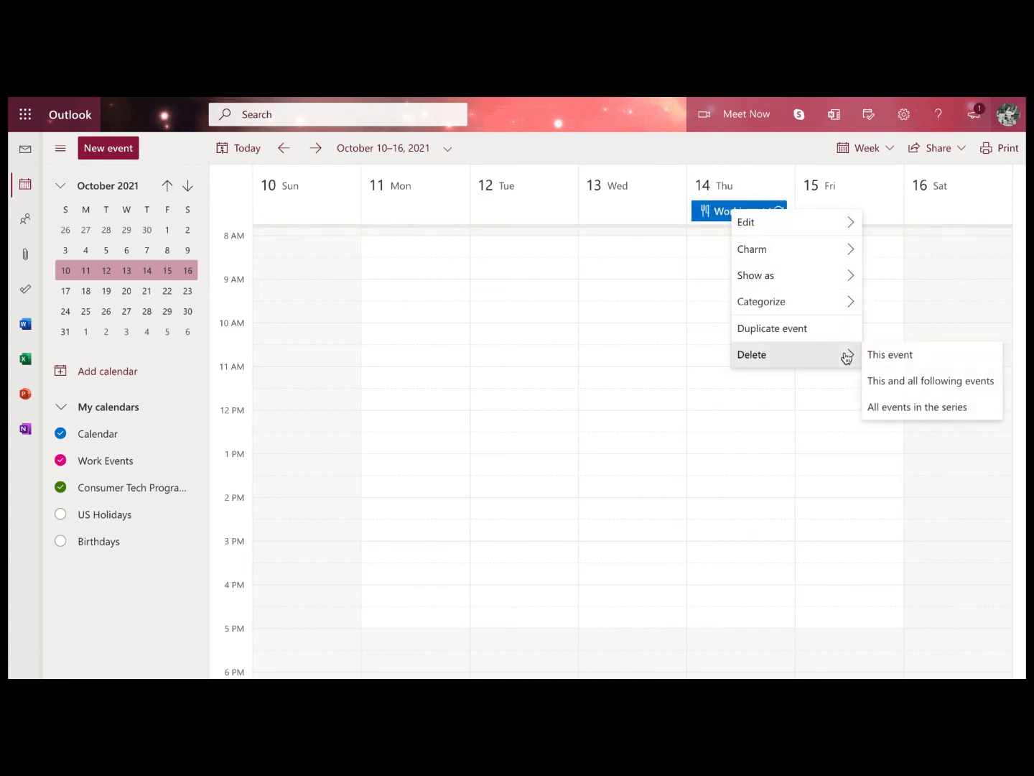
{"action": "left_click", "coordinate": [968, 407]}
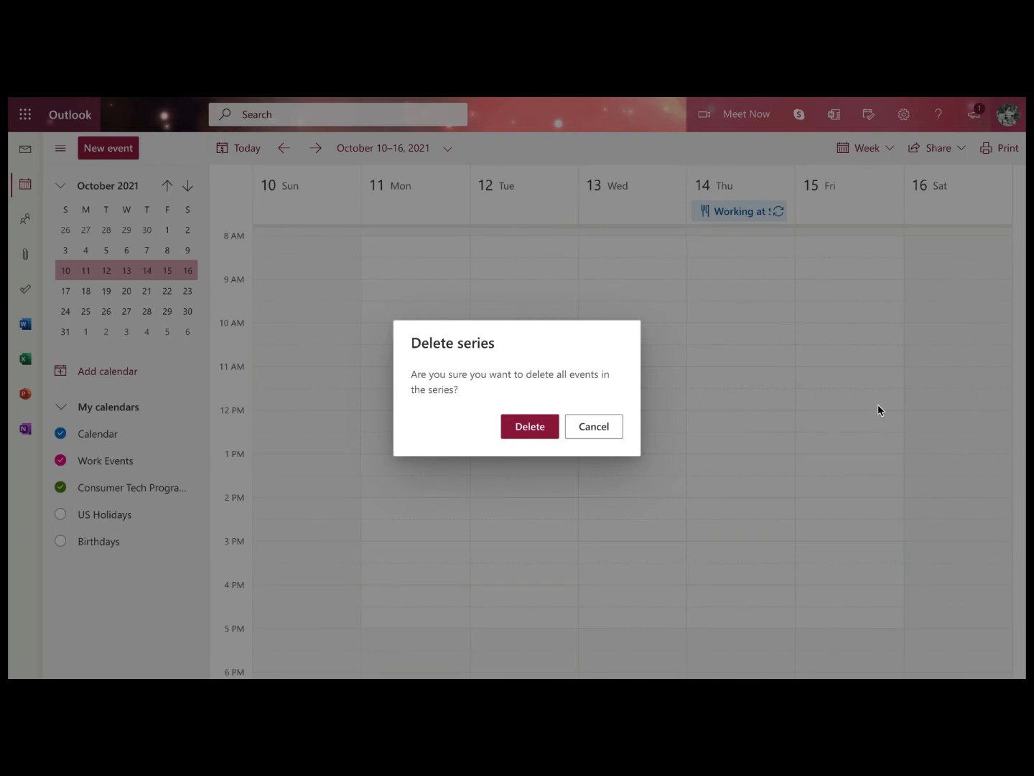
{"action": "left_click", "coordinate": [528, 429]}
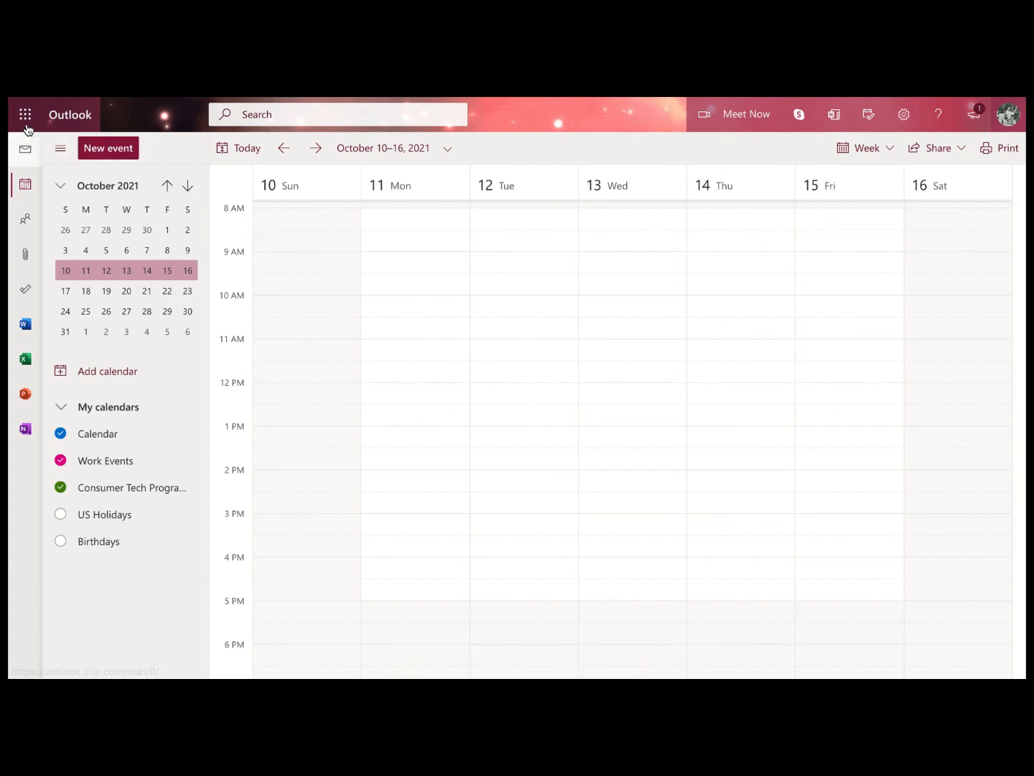
Switch to the Outlook mail inbox and reopen Calendar from the Microsoft 365 apps.
{"action": "left_click", "coordinate": [69, 119]}
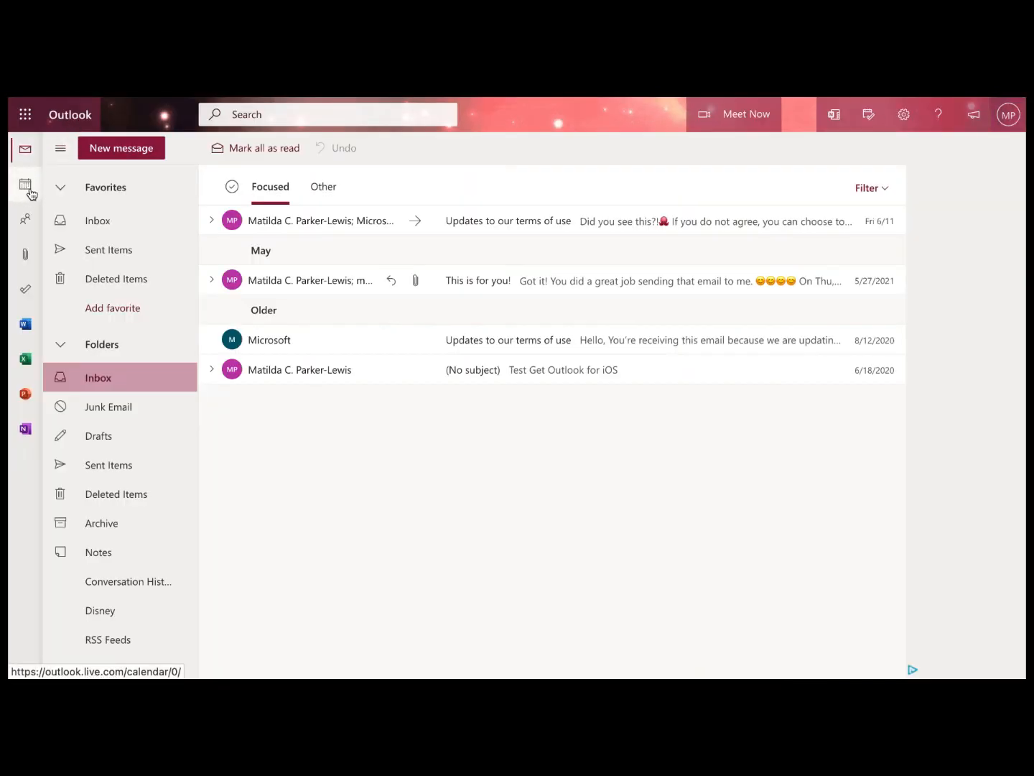
{"action": "left_click", "coordinate": [27, 122]}
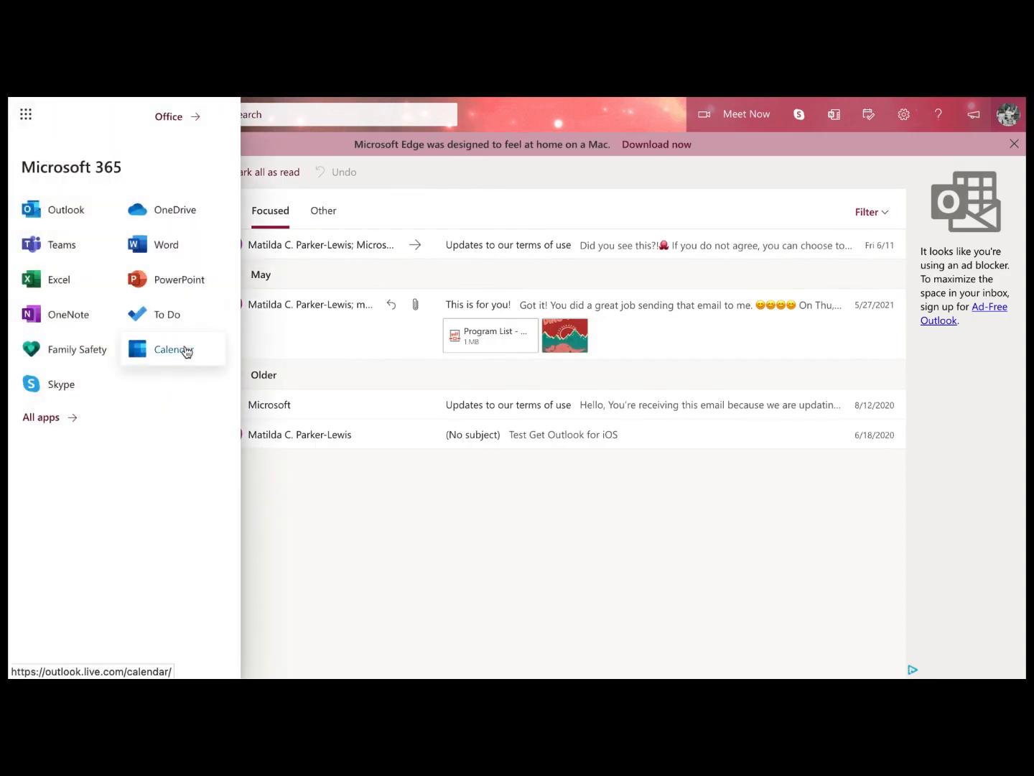
{"action": "left_click", "coordinate": [187, 351]}
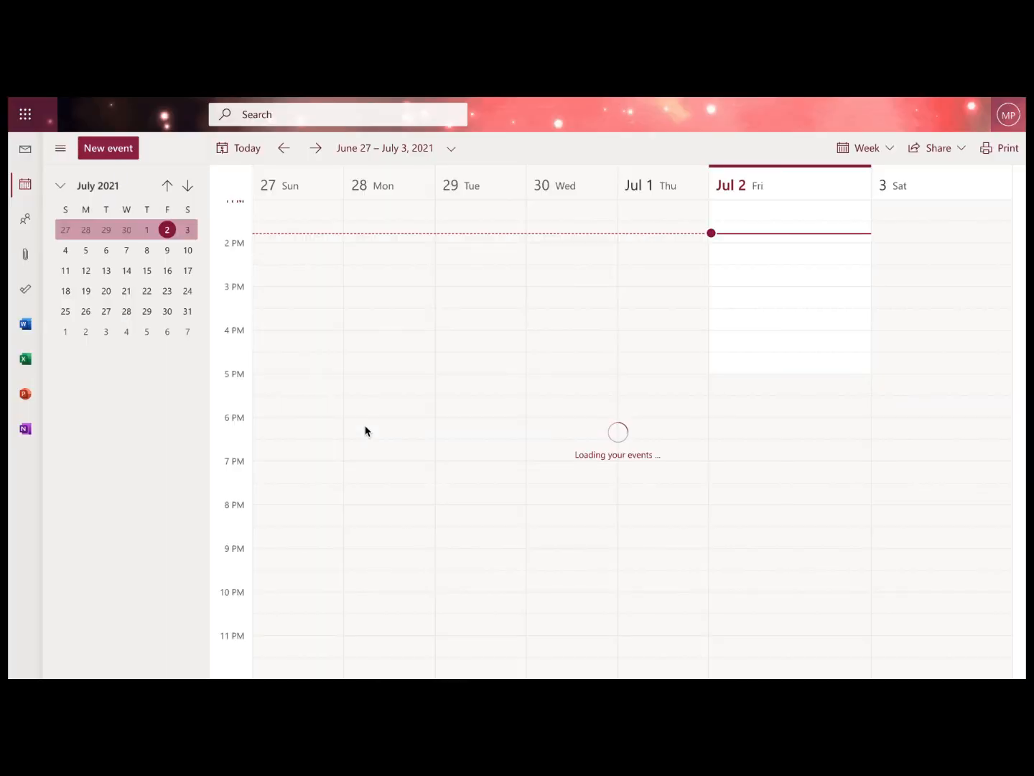